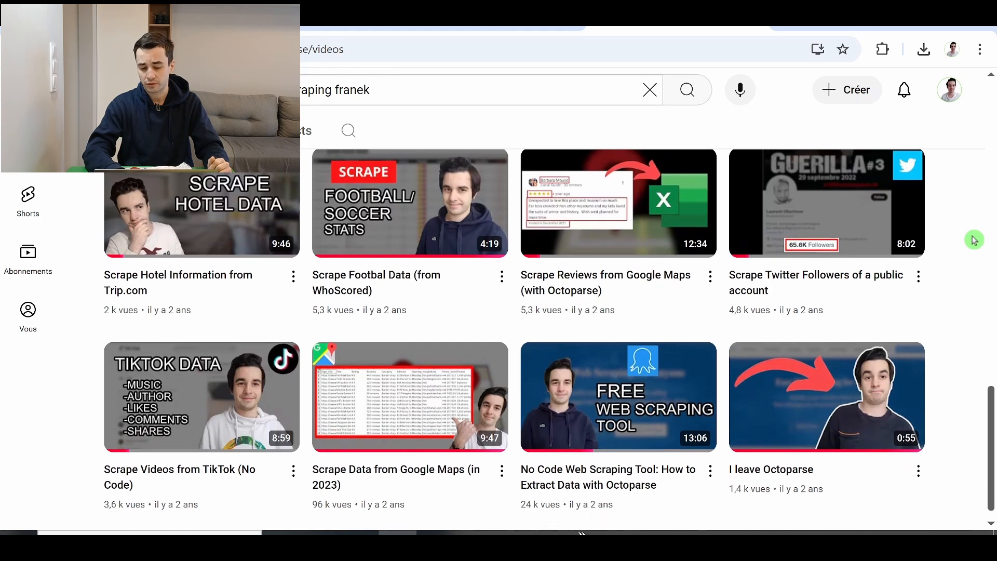
{"action": "scroll", "coordinate": [632, 462], "scroll_direction": "up", "scroll_amount": 3}
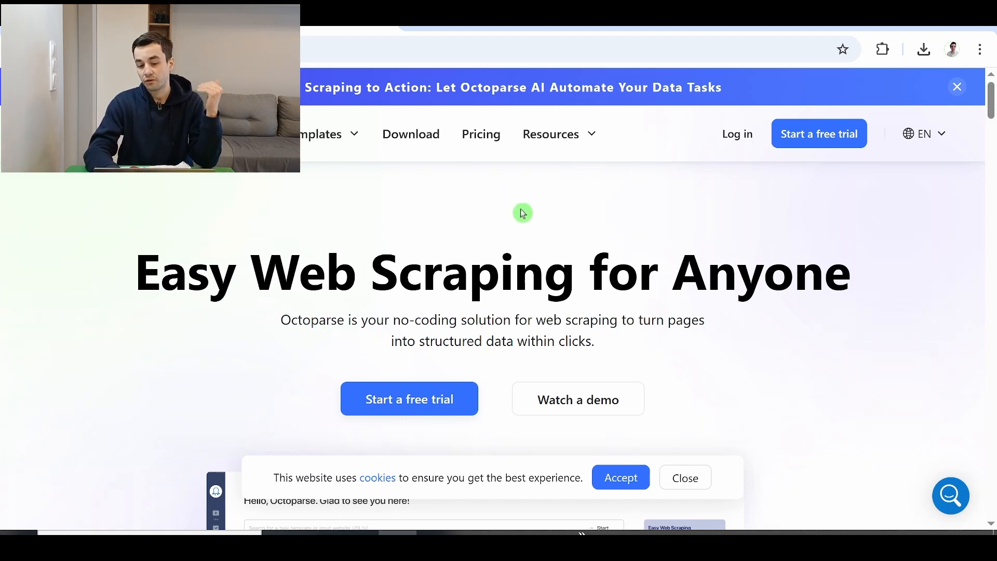
{"action": "scroll", "coordinate": [523, 213], "scroll_direction": "down", "scroll_amount": 2}
{"action": "scroll", "coordinate": [522, 213], "scroll_direction": "up", "scroll_amount": 2}
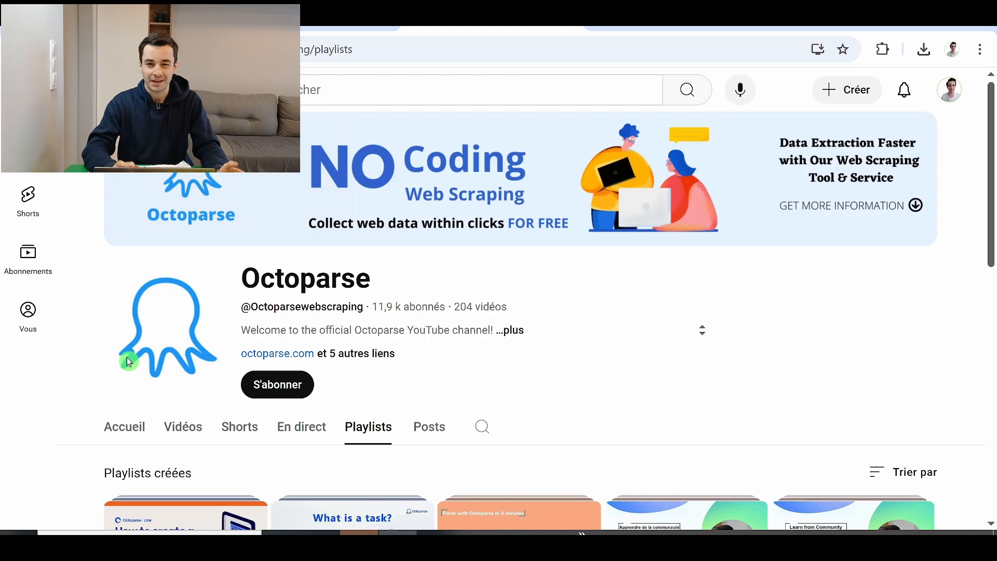
{"action": "scroll", "coordinate": [127, 357], "scroll_direction": "down", "scroll_amount": 5}
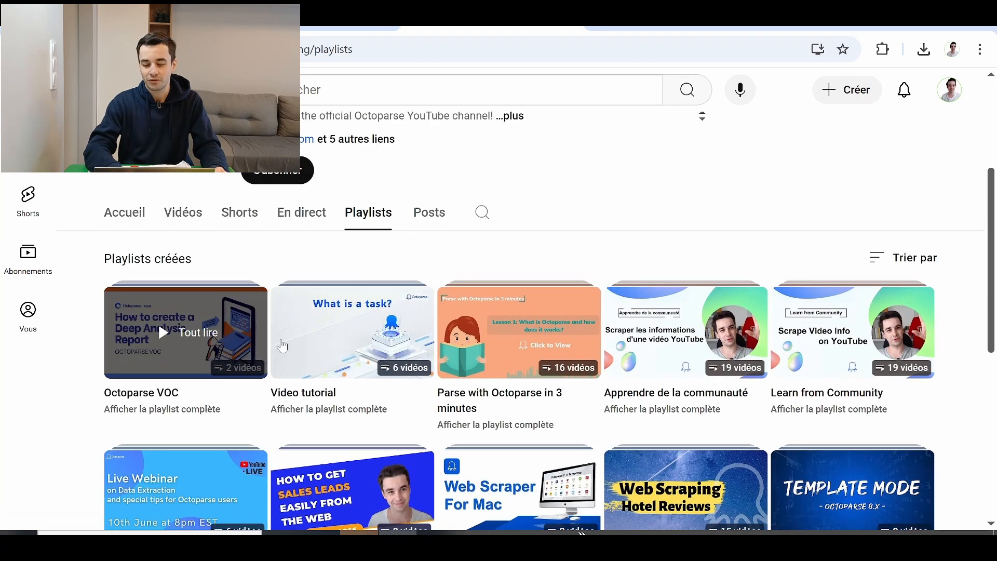
{"action": "scroll", "coordinate": [712, 156], "scroll_direction": "up", "scroll_amount": 2}
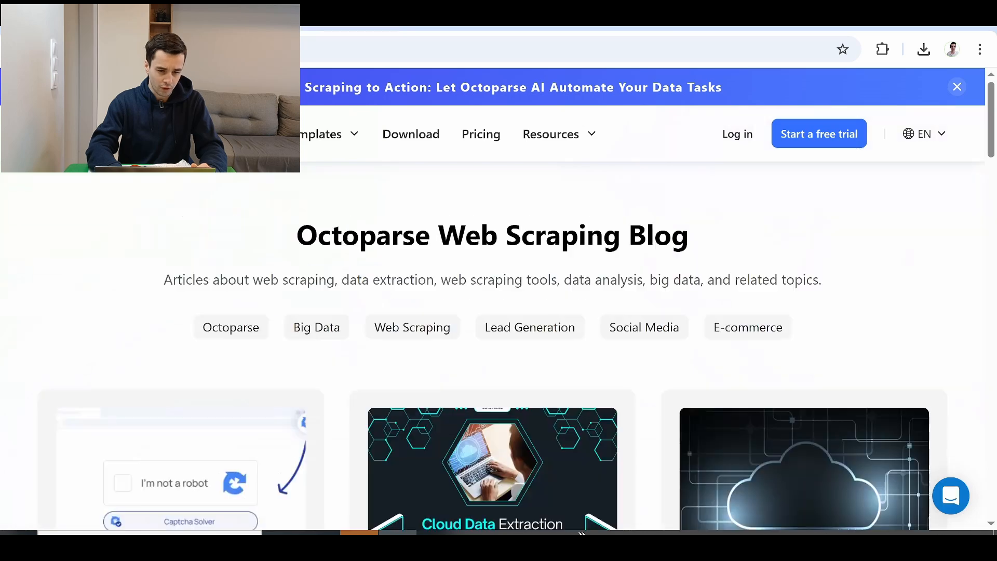
Look through the article cards on the Octoparse Web Scraping Blog page.
{"action": "scroll", "coordinate": [372, 240], "scroll_direction": "down", "scroll_amount": 2}
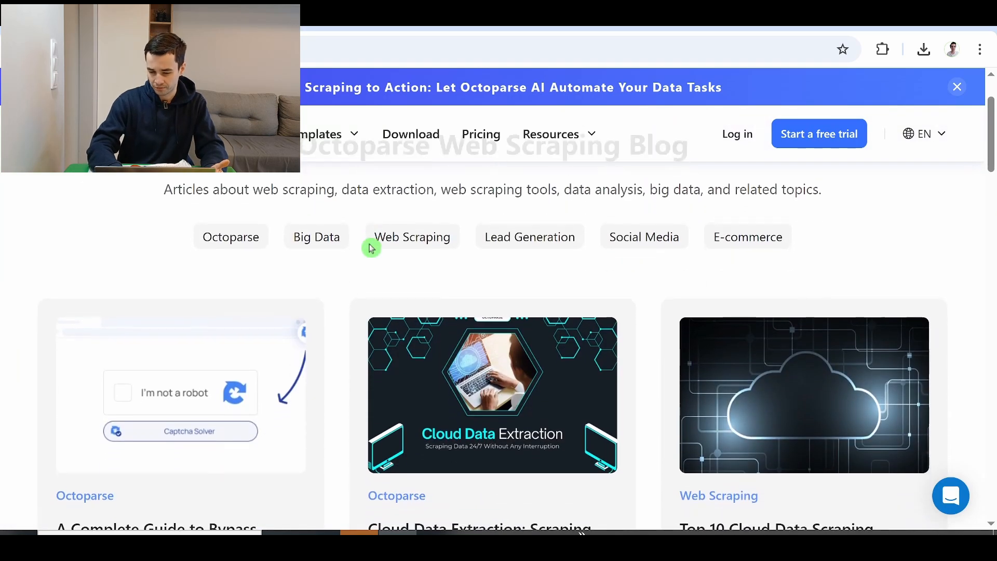
{"action": "scroll", "coordinate": [468, 241], "scroll_direction": "up", "scroll_amount": 2}
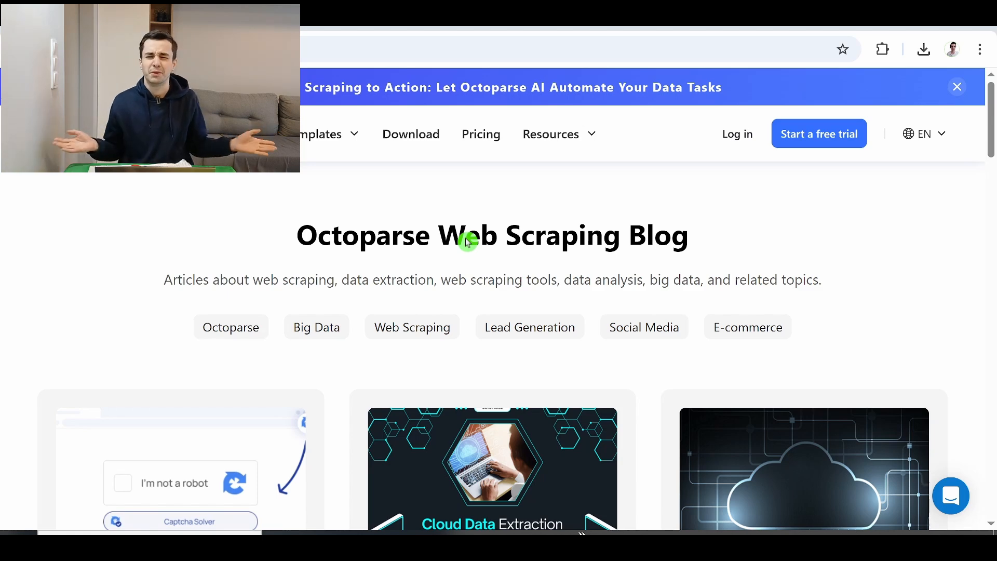
{"action": "scroll", "coordinate": [470, 250], "scroll_direction": "down", "scroll_amount": 1}
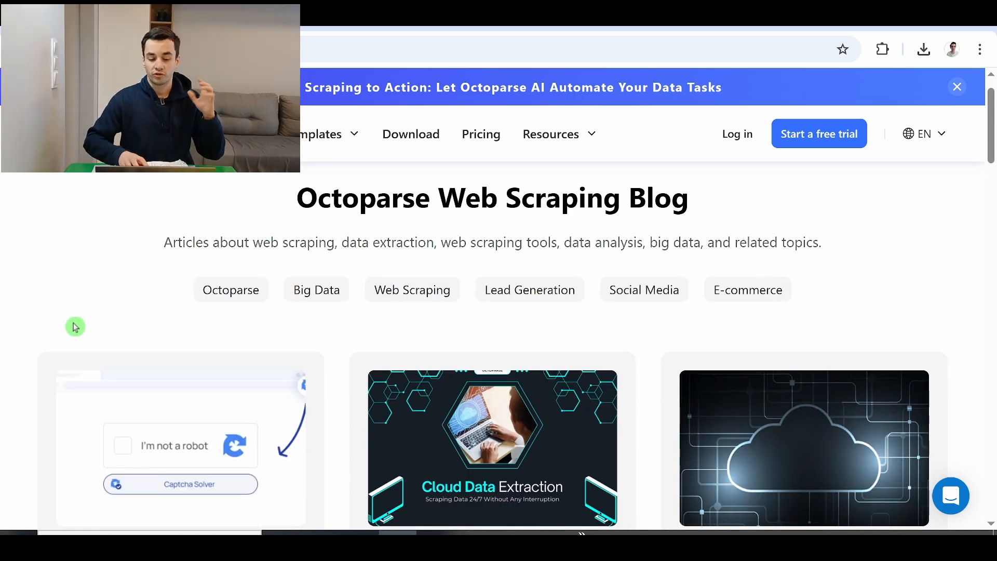
{"action": "scroll", "coordinate": [219, 266], "scroll_direction": "down", "scroll_amount": 10}
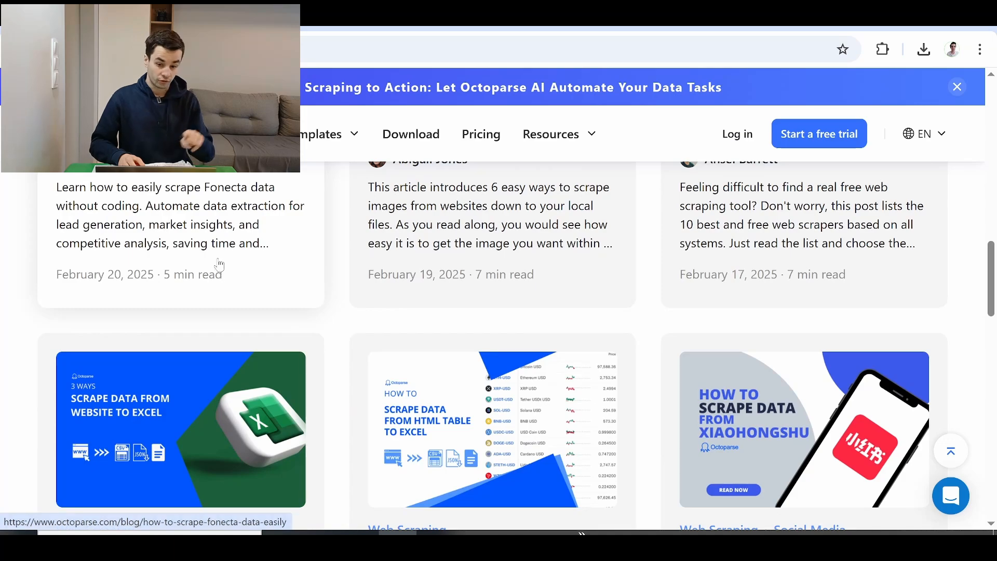
{"action": "scroll", "coordinate": [293, 218], "scroll_direction": "down", "scroll_amount": 6}
{"action": "scroll", "coordinate": [363, 208], "scroll_direction": "up", "scroll_amount": 13}
{"action": "scroll", "coordinate": [366, 207], "scroll_direction": "up", "scroll_amount": 9}
{"action": "scroll", "coordinate": [423, 252], "scroll_direction": "down", "scroll_amount": 9}
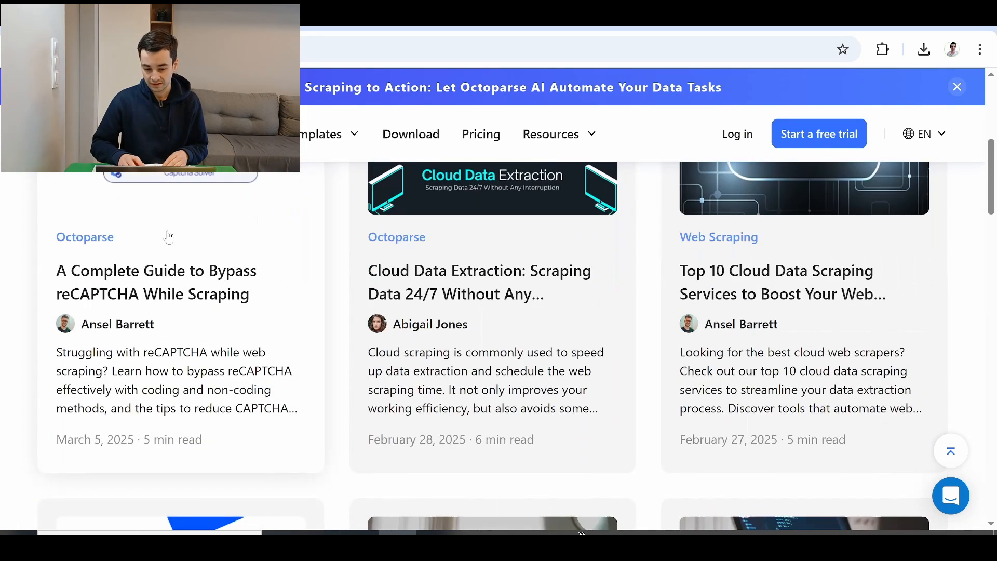
{"action": "scroll", "coordinate": [578, 256], "scroll_direction": "down", "scroll_amount": 20}
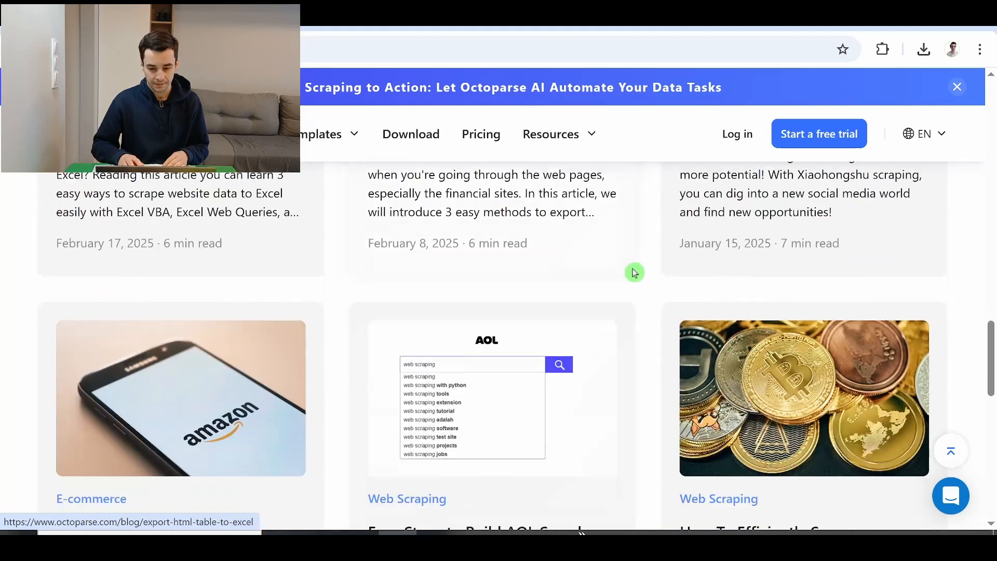
{"action": "scroll", "coordinate": [447, 285], "scroll_direction": "up", "scroll_amount": 20}
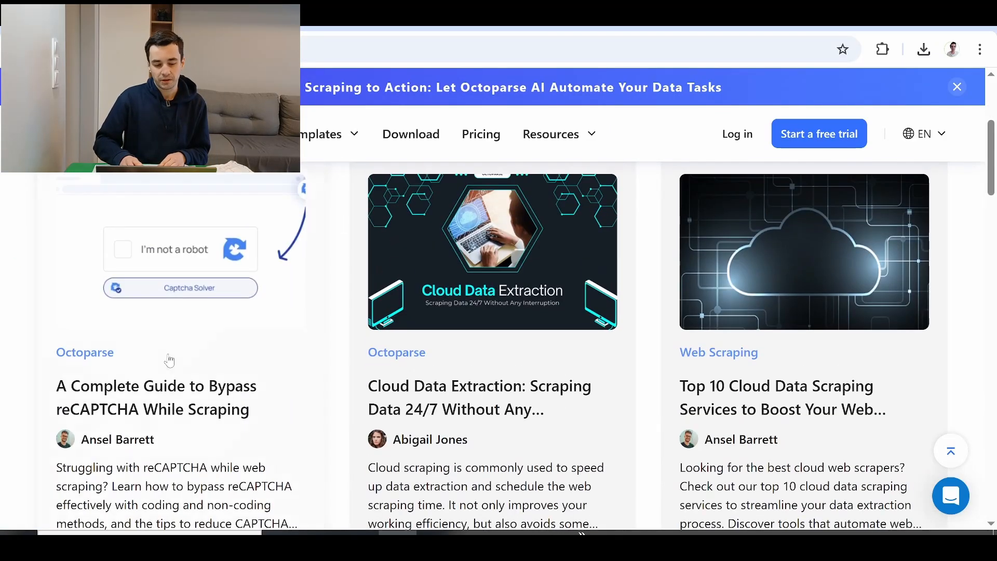
Open the article "A Complete Guide to Bypass reCAPTCHA While Scraping" in a new tab and view its title and author line.
{"action": "right_click", "coordinate": [183, 387]}
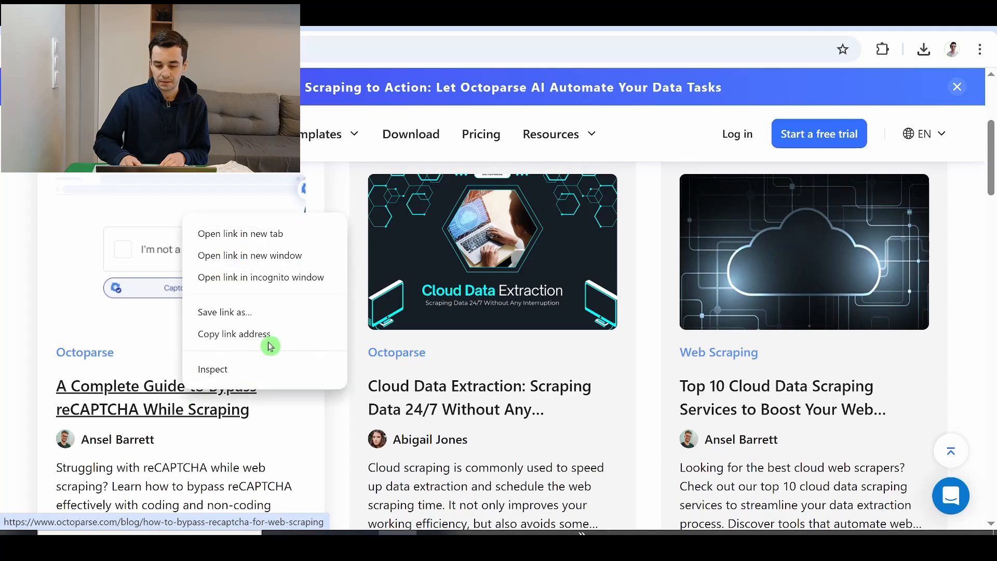
{"action": "left_click", "coordinate": [267, 230]}
{"action": "left_click", "coordinate": [260, 25]}
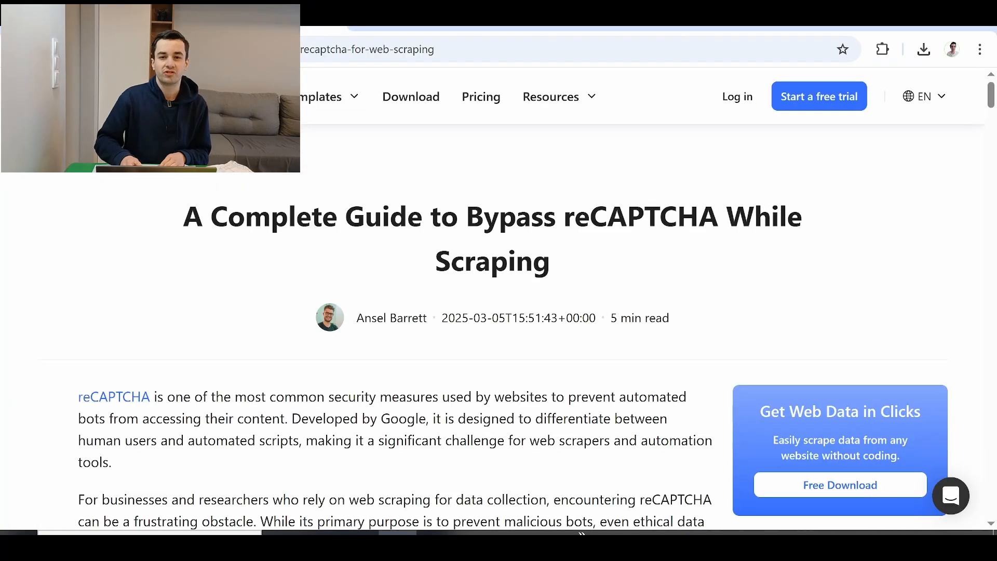
{"action": "left_click_drag", "start_coordinate": [184, 215], "coordinate": [691, 317]}
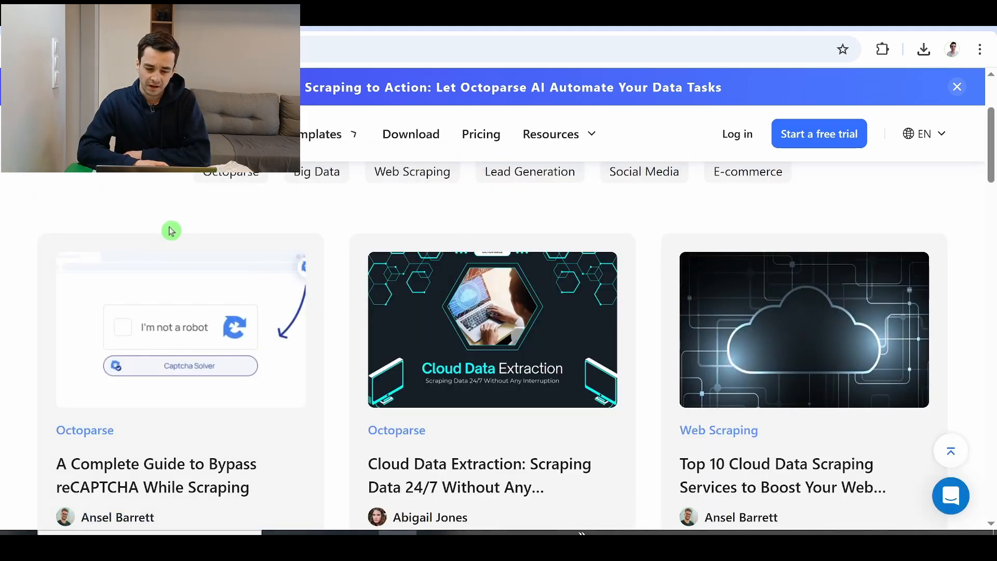
Examine the titles, authors, categories and dates on the blog listing's article cards.
{"action": "scroll", "coordinate": [143, 270], "scroll_direction": "down", "scroll_amount": 1}
{"action": "left_click", "coordinate": [17, 281]}
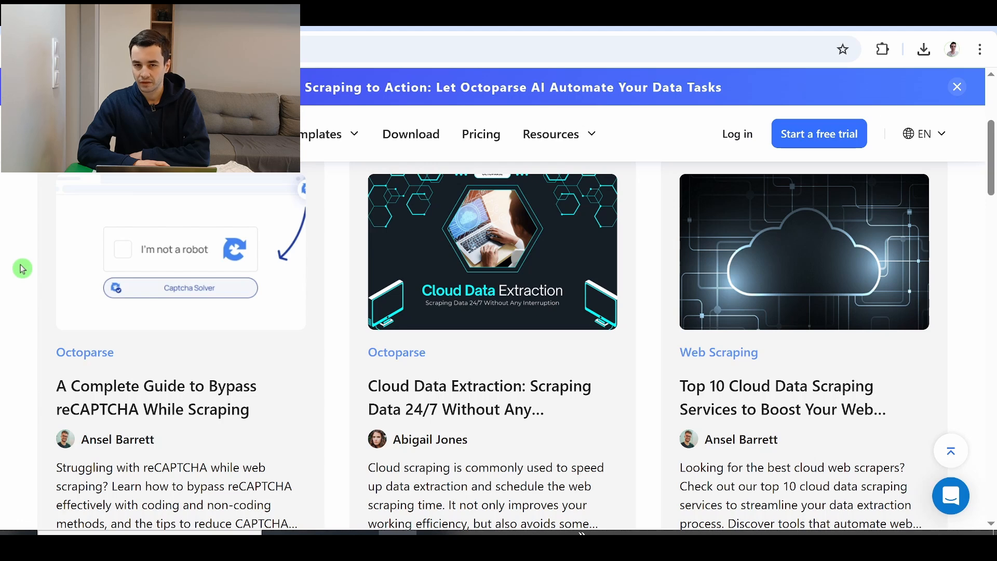
{"action": "scroll", "coordinate": [153, 246], "scroll_direction": "down", "scroll_amount": 3}
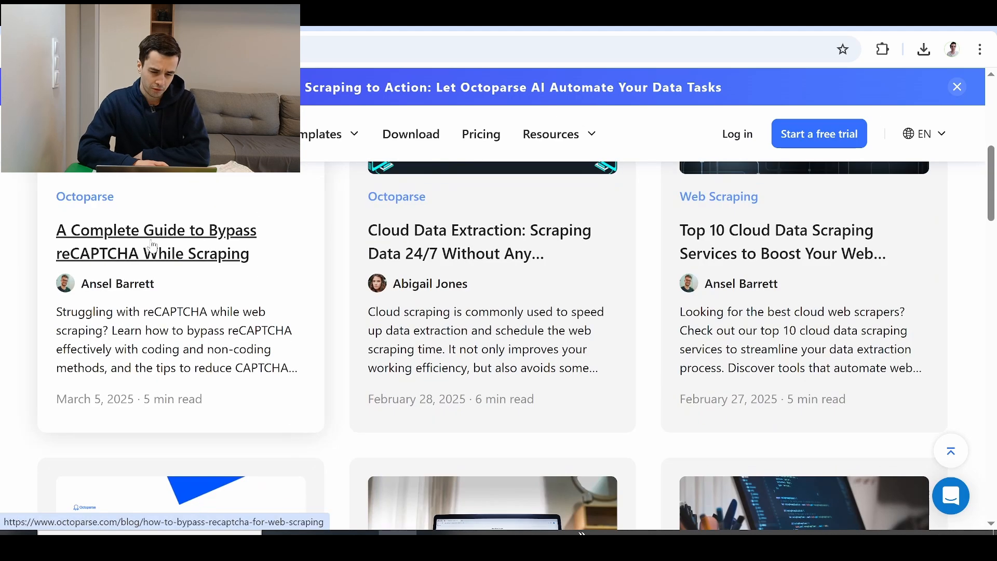
{"action": "scroll", "coordinate": [60, 356], "scroll_direction": "up", "scroll_amount": 3}
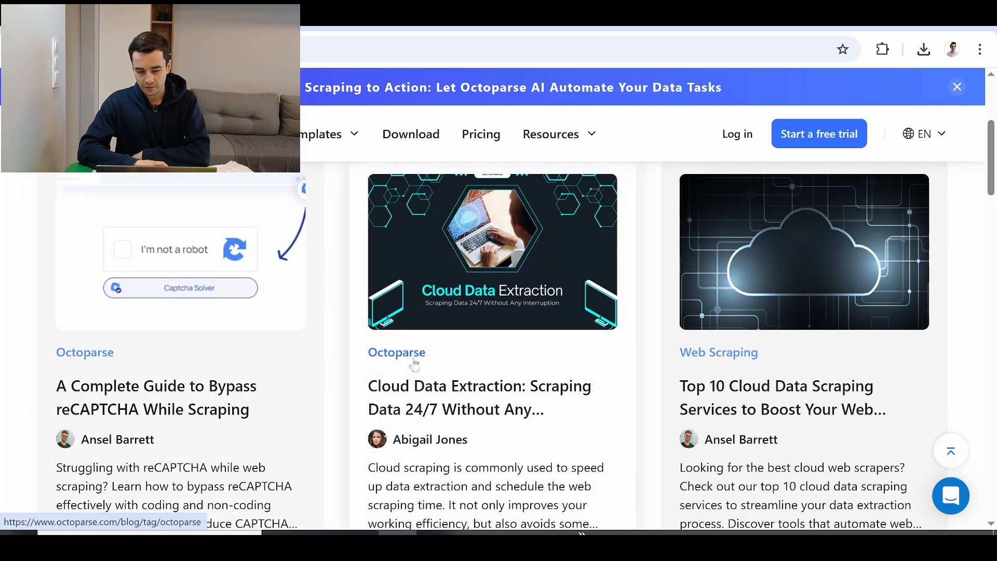
{"action": "scroll", "coordinate": [232, 312], "scroll_direction": "down", "scroll_amount": 8}
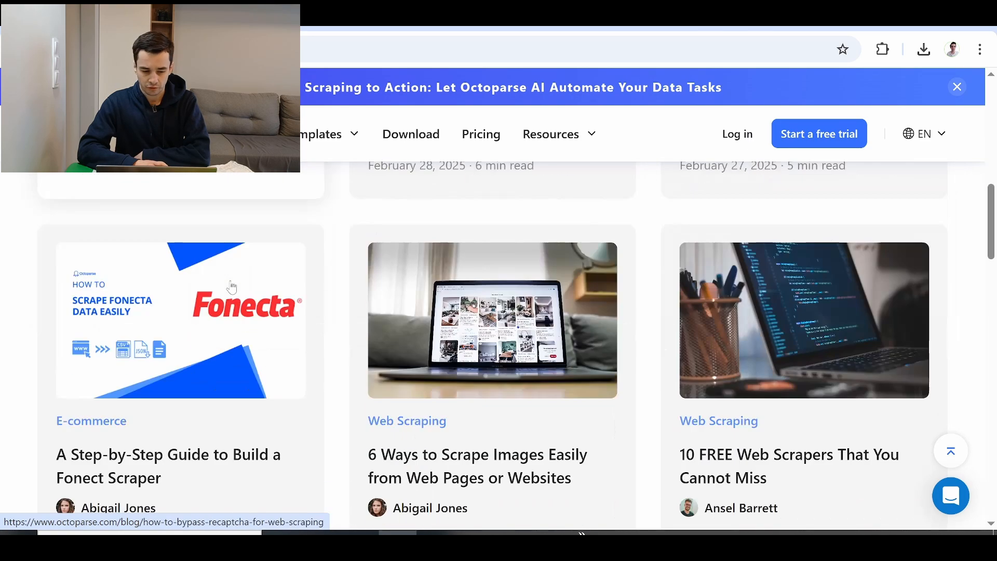
{"action": "scroll", "coordinate": [744, 359], "scroll_direction": "down", "scroll_amount": 1}
{"action": "scroll", "coordinate": [733, 364], "scroll_direction": "up", "scroll_amount": 4}
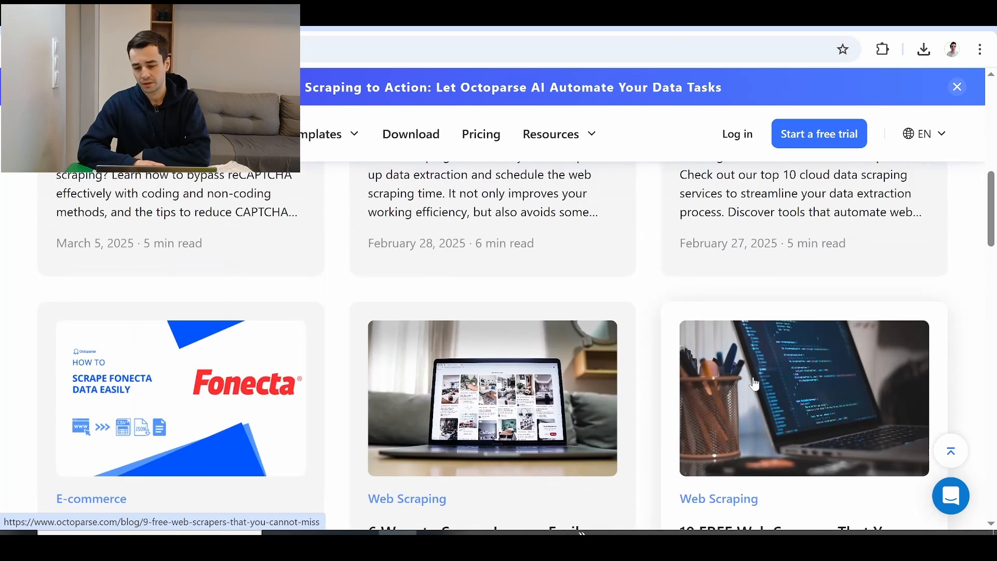
{"action": "scroll", "coordinate": [726, 505], "scroll_direction": "down", "scroll_amount": 1}
{"action": "scroll", "coordinate": [726, 508], "scroll_direction": "down", "scroll_amount": 1}
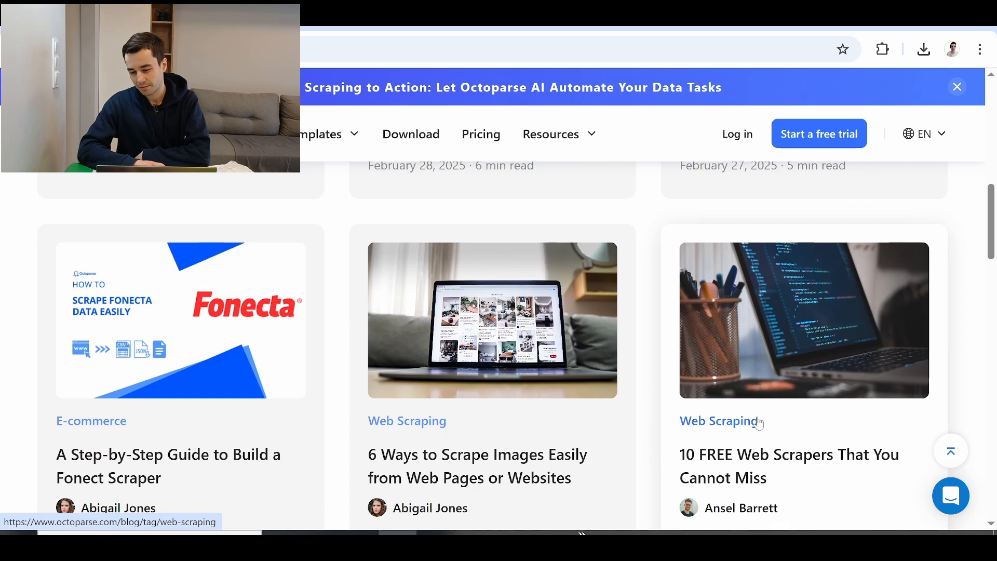
{"action": "scroll", "coordinate": [741, 434], "scroll_direction": "up", "scroll_amount": 5}
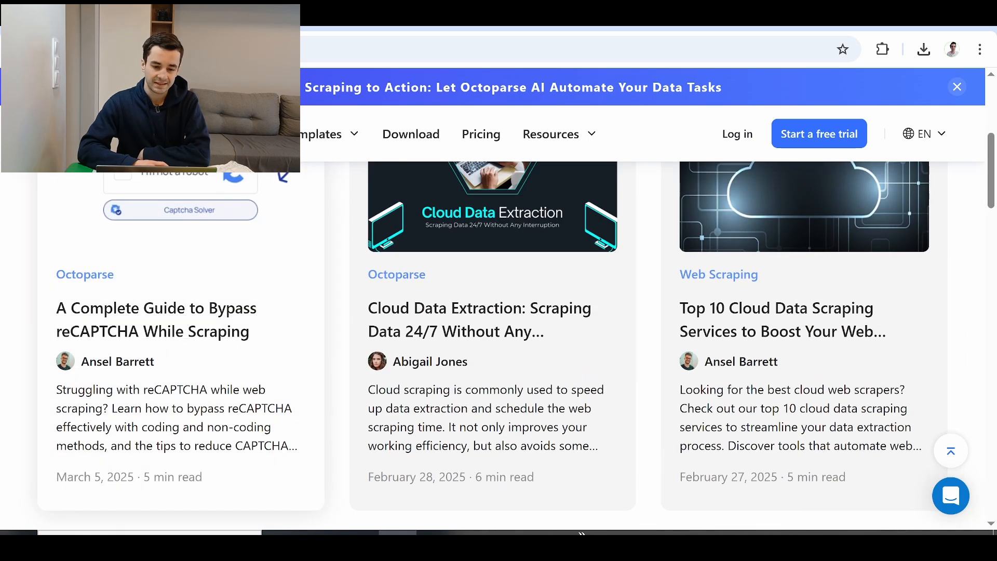
Return to the opened reCAPTCHA article and examine its publication date and the "reCAPTCHA v2" checkbox section heading.
{"action": "left_click", "coordinate": [317, 22]}
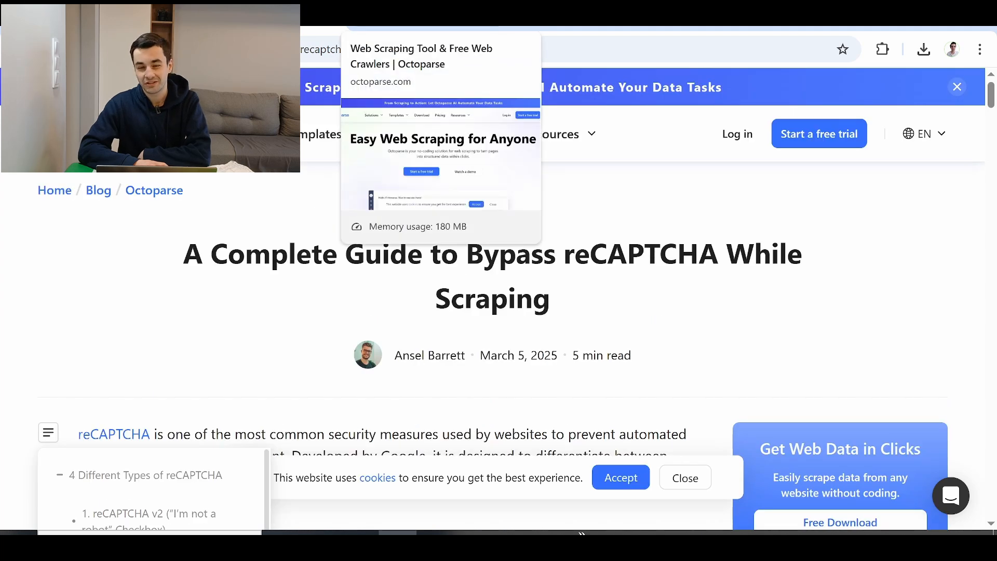
{"action": "scroll", "coordinate": [498, 312], "scroll_direction": "down", "scroll_amount": 1}
{"action": "left_click_drag", "start_coordinate": [480, 277], "coordinate": [537, 277]}
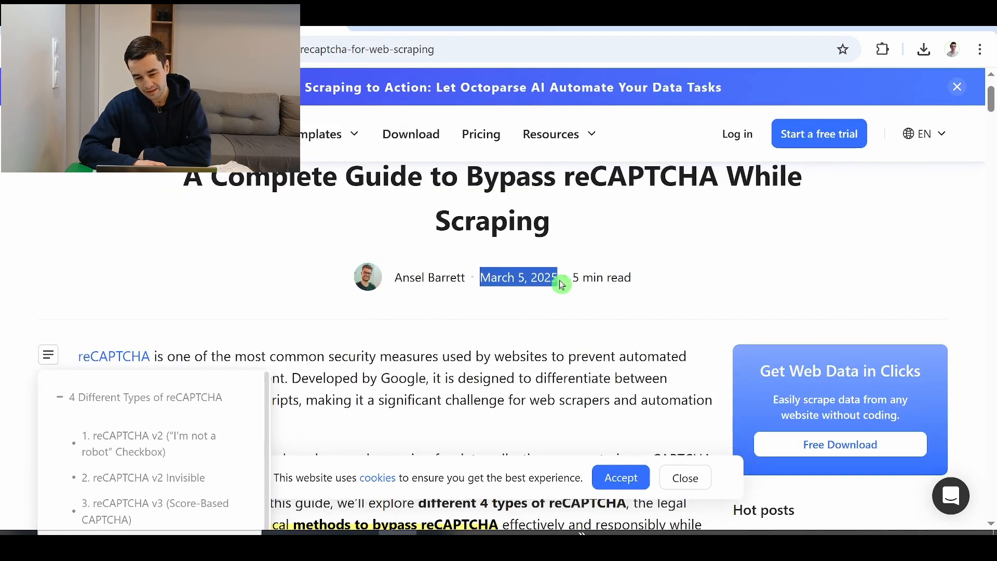
{"action": "scroll", "coordinate": [563, 285], "scroll_direction": "down", "scroll_amount": 5}
{"action": "left_click_drag", "start_coordinate": [558, 226], "coordinate": [76, 220]}
{"action": "scroll", "coordinate": [83, 249], "scroll_direction": "down", "scroll_amount": 1}
{"action": "scroll", "coordinate": [83, 250], "scroll_direction": "up", "scroll_amount": 1}
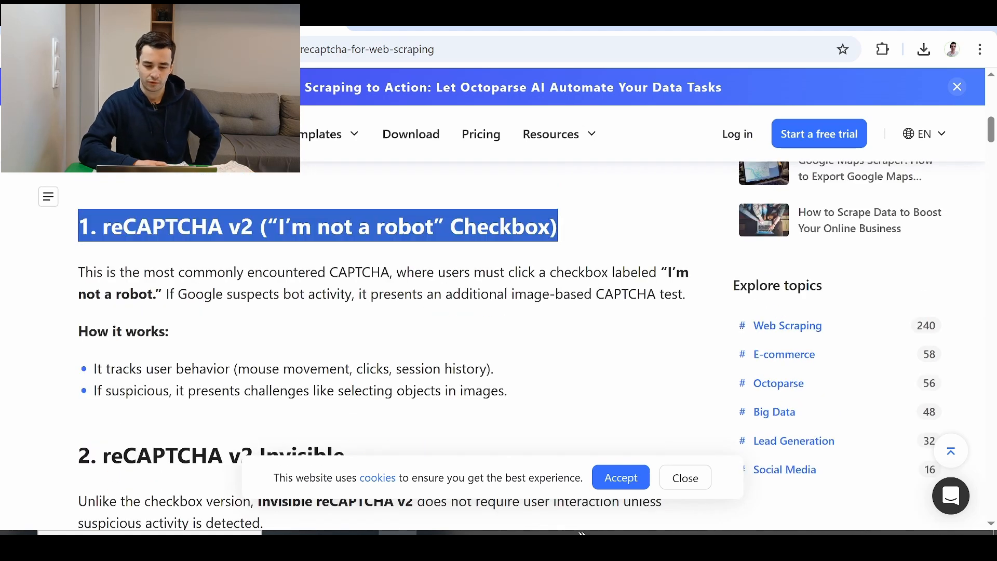
Inspect the "reCAPTCHA v2 Invisible" heading and examine how the article's section headings are structured in the HTML.
{"action": "scroll", "coordinate": [71, 276], "scroll_direction": "down", "scroll_amount": 5}
{"action": "left_click_drag", "start_coordinate": [77, 267], "coordinate": [266, 221]}
{"action": "scroll", "coordinate": [315, 280], "scroll_direction": "down", "scroll_amount": 1}
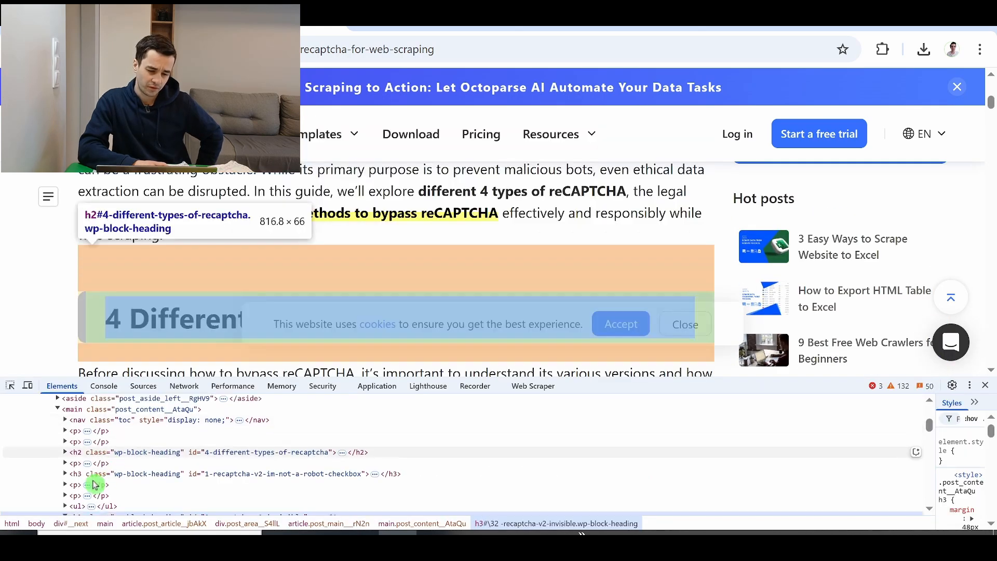
{"action": "scroll", "coordinate": [96, 482], "scroll_direction": "down", "scroll_amount": 1}
{"action": "scroll", "coordinate": [94, 467], "scroll_direction": "down", "scroll_amount": 5}
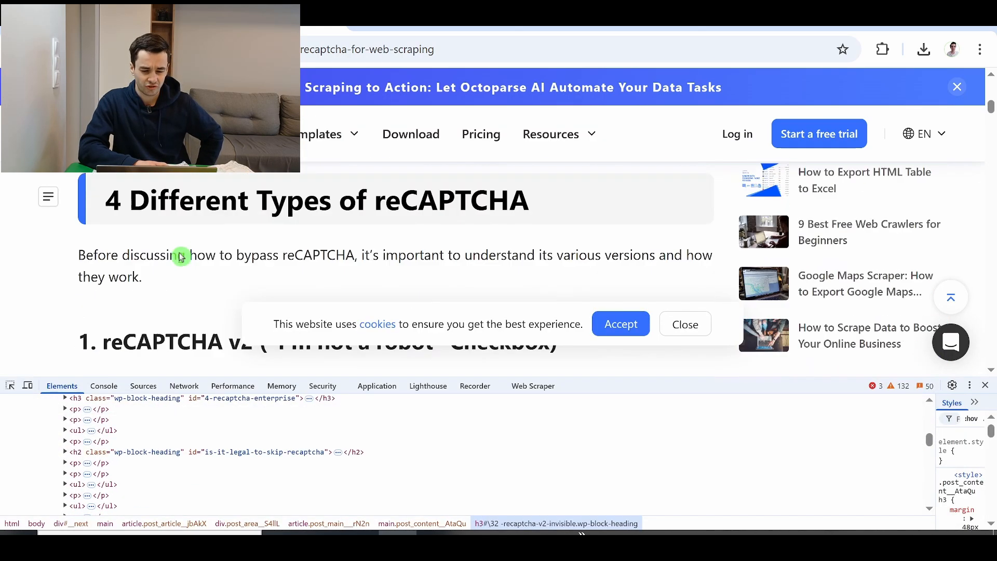
{"action": "scroll", "coordinate": [82, 476], "scroll_direction": "up", "scroll_amount": 4}
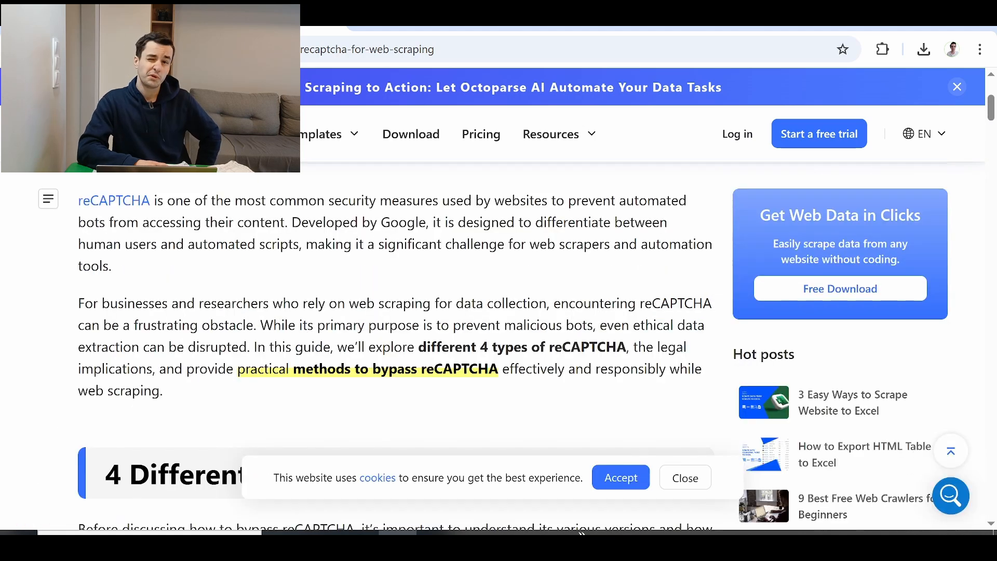
{"action": "scroll", "coordinate": [452, 214], "scroll_direction": "down", "scroll_amount": 2}
{"action": "scroll", "coordinate": [451, 210], "scroll_direction": "up", "scroll_amount": 5}
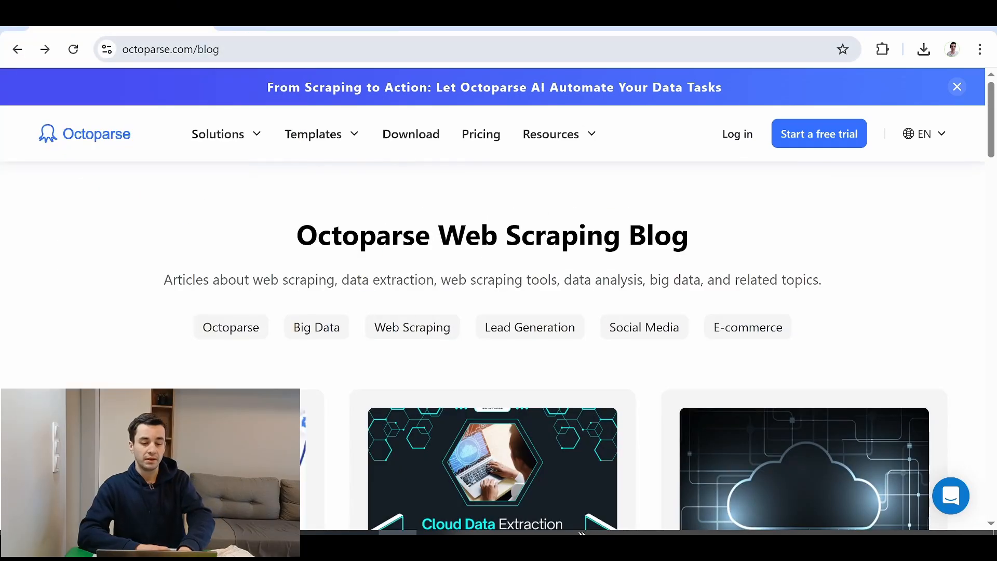
{"action": "key", "text": "ctrl+l"}
{"action": "key", "text": "ctrl+c"}
{"action": "left_click", "coordinate": [436, 533]}
{"action": "left_click", "coordinate": [404, 138]}
{"action": "key", "text": "ctrl+v"}
{"action": "left_click", "coordinate": [582, 129]}
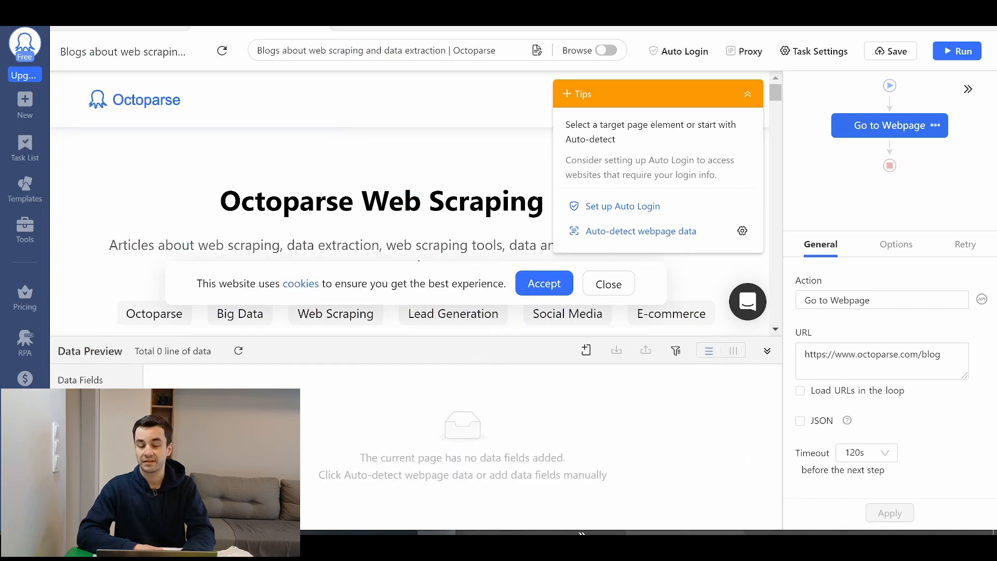
Dismiss the website's cookie notice using Browse mode, turn the mode off again, and collapse the data preview and tips.
{"action": "left_click", "coordinate": [606, 50]}
{"action": "left_click", "coordinate": [748, 145]}
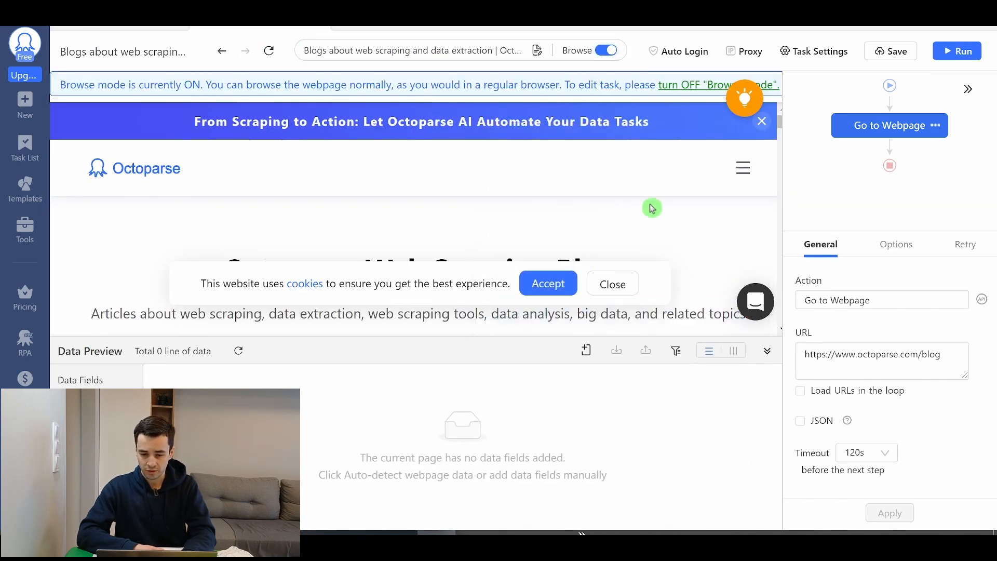
{"action": "left_click", "coordinate": [612, 283]}
{"action": "scroll", "coordinate": [462, 229], "scroll_direction": "down", "scroll_amount": 1}
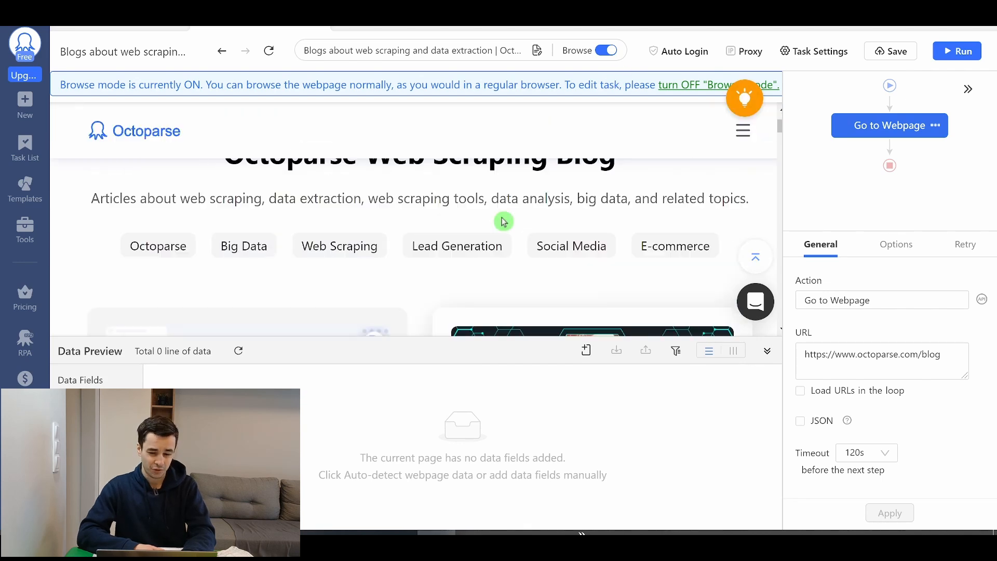
{"action": "left_click", "coordinate": [767, 351]}
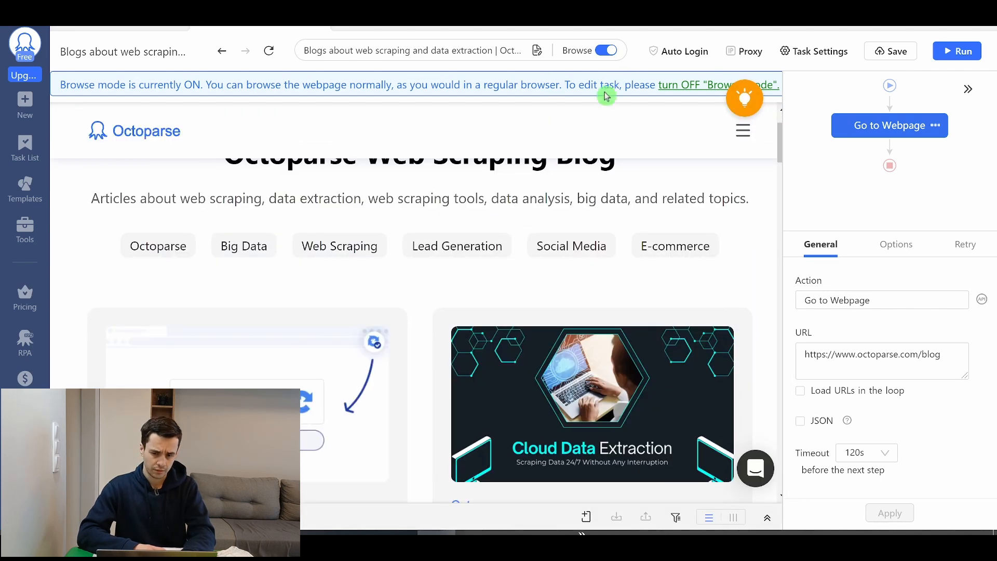
{"action": "left_click", "coordinate": [606, 52]}
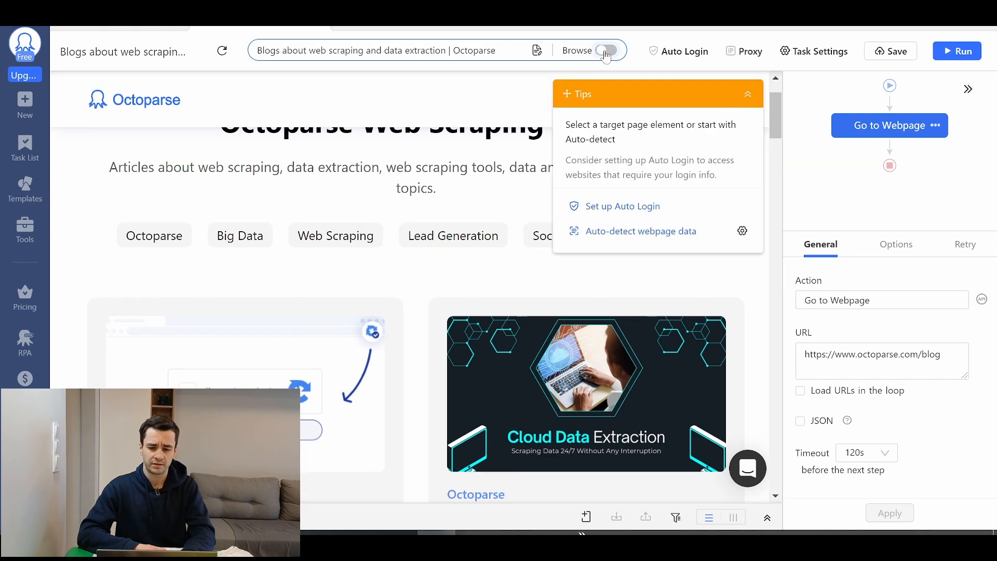
{"action": "left_click", "coordinate": [746, 106]}
Switch to the browser and examine how the article cards are laid out across the blog page.
{"action": "scroll", "coordinate": [371, 279], "scroll_direction": "down", "scroll_amount": 3}
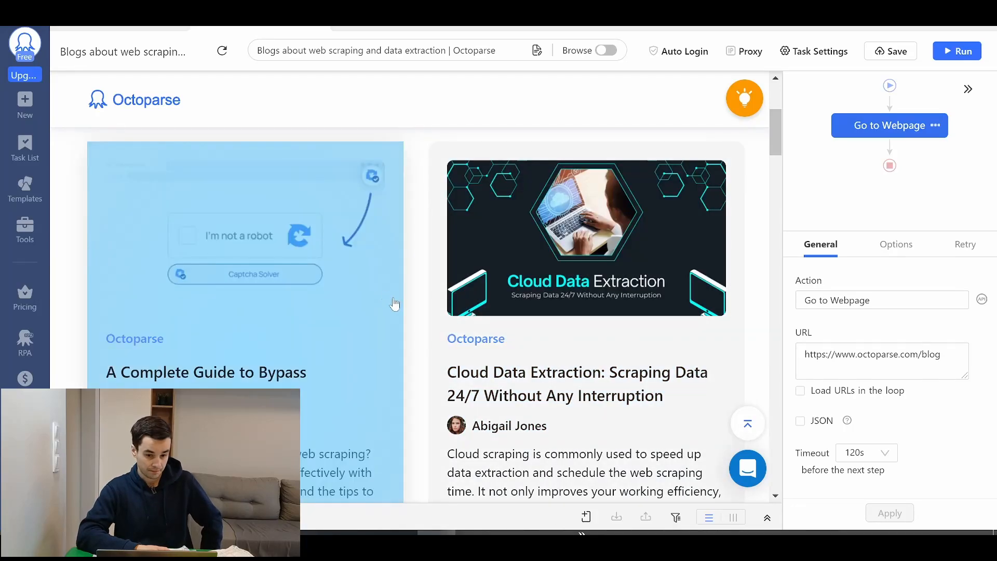
{"action": "left_click", "coordinate": [399, 539]}
{"action": "scroll", "coordinate": [472, 369], "scroll_direction": "down", "scroll_amount": 2}
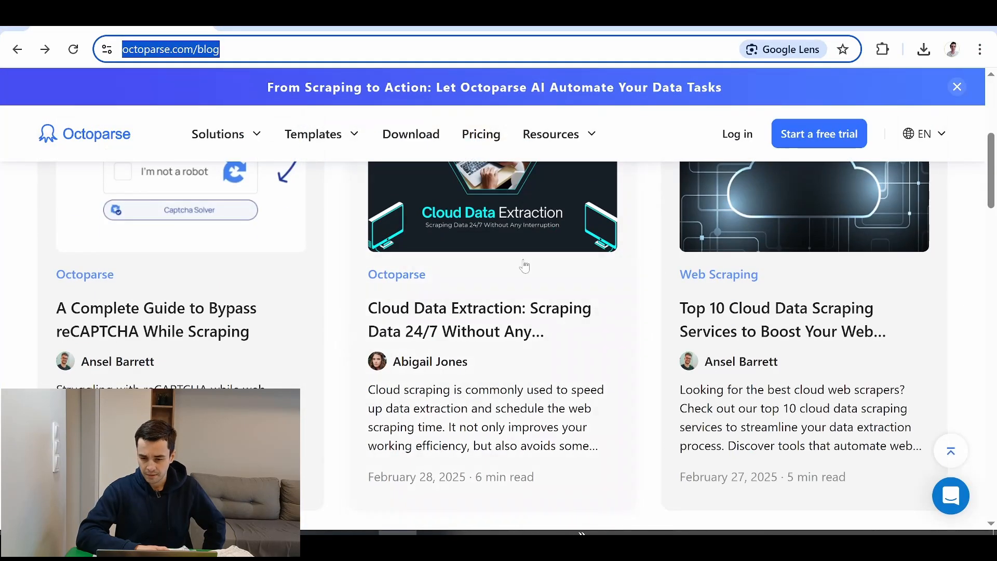
{"action": "scroll", "coordinate": [803, 295], "scroll_direction": "down", "scroll_amount": 15}
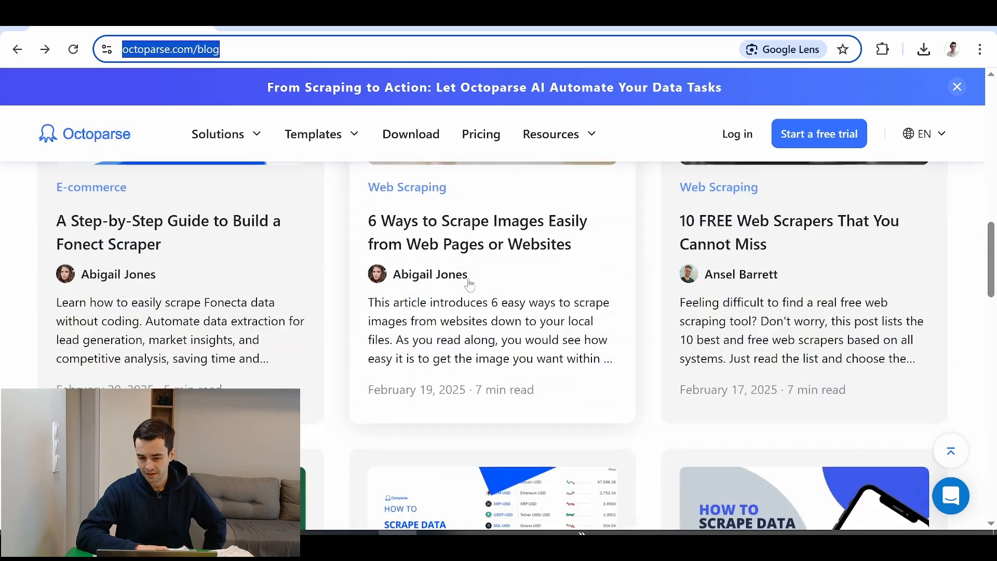
{"action": "scroll", "coordinate": [466, 268], "scroll_direction": "down", "scroll_amount": 5}
{"action": "scroll", "coordinate": [457, 260], "scroll_direction": "up", "scroll_amount": 6}
{"action": "scroll", "coordinate": [457, 260], "scroll_direction": "down", "scroll_amount": 10}
{"action": "scroll", "coordinate": [456, 257], "scroll_direction": "up", "scroll_amount": 15}
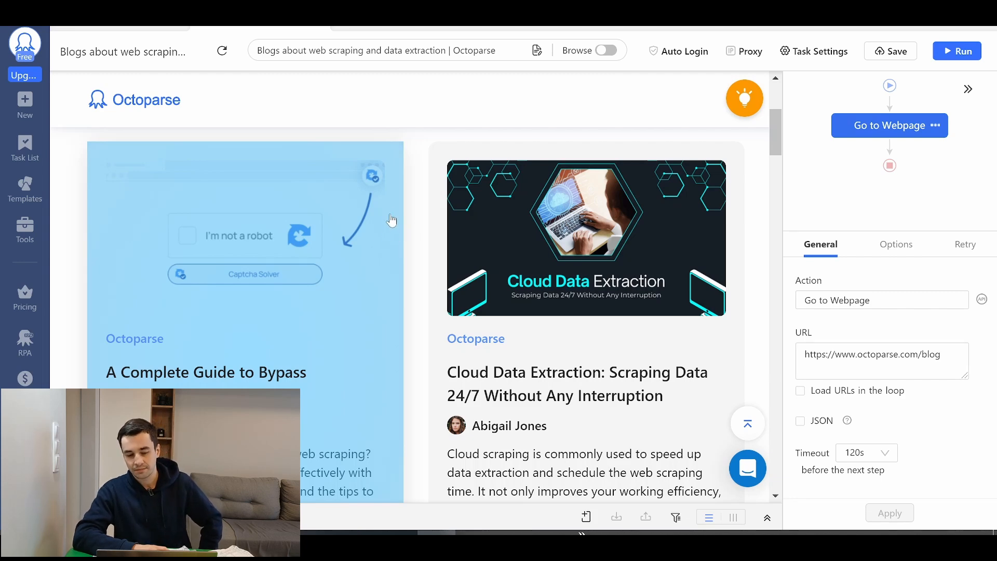
Return to Octoparse, select the first two article cards so all similar cards are included, and extract their text in a loop.
{"action": "scroll", "coordinate": [394, 224], "scroll_direction": "down", "scroll_amount": 2}
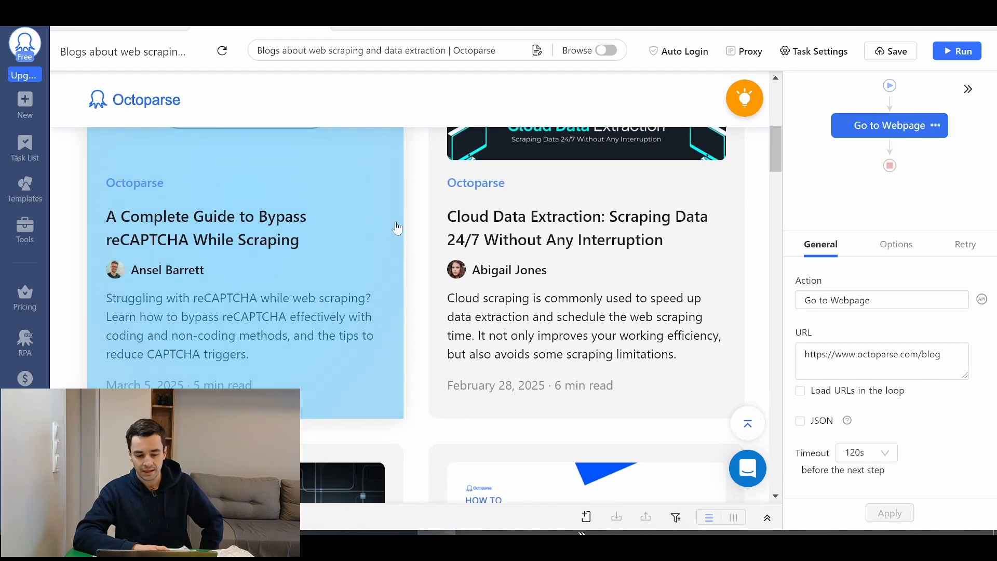
{"action": "scroll", "coordinate": [389, 254], "scroll_direction": "up", "scroll_amount": 1}
{"action": "left_click", "coordinate": [390, 254]}
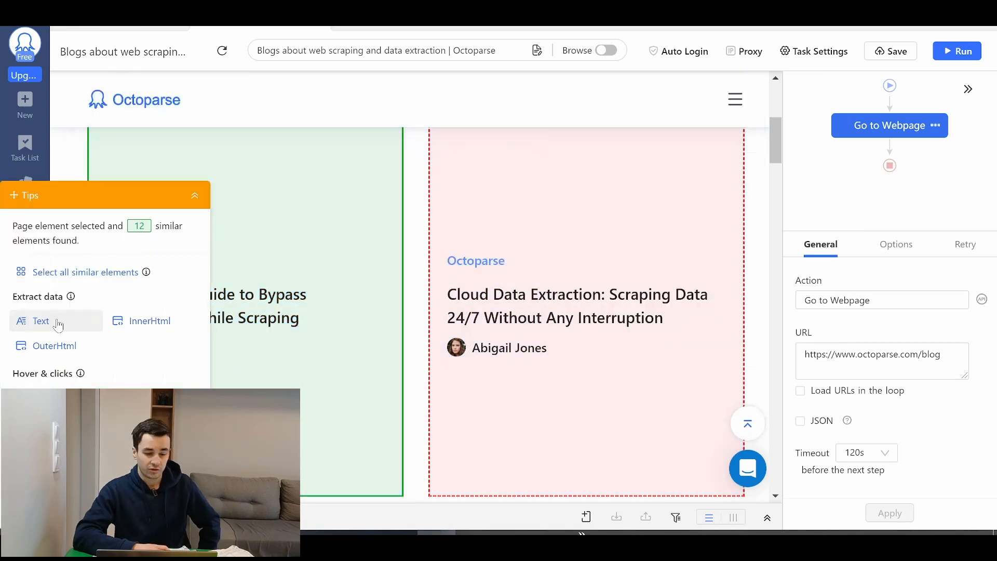
{"action": "left_click_drag", "start_coordinate": [535, 197], "coordinate": [58, 250]}
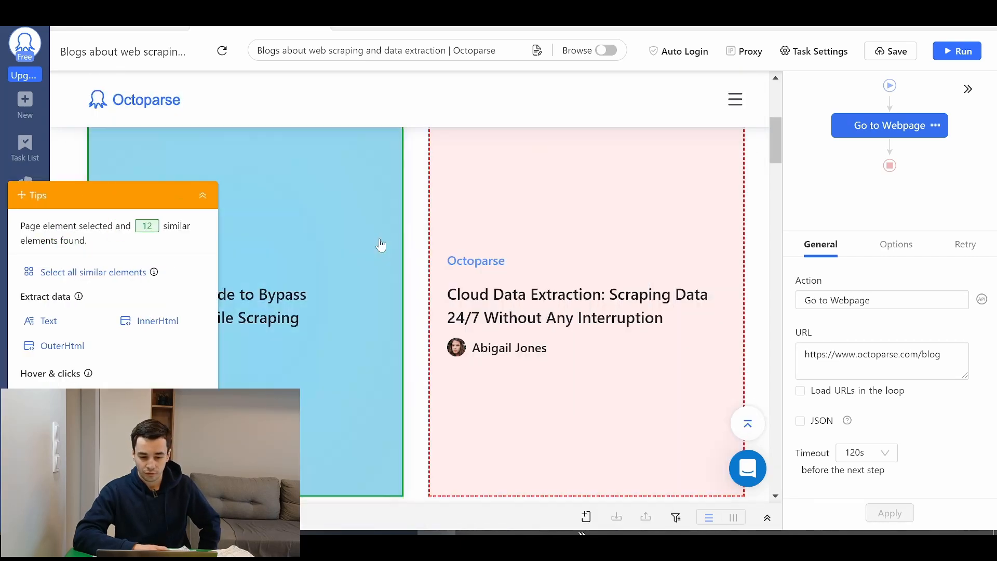
{"action": "scroll", "coordinate": [440, 259], "scroll_direction": "up", "scroll_amount": 1}
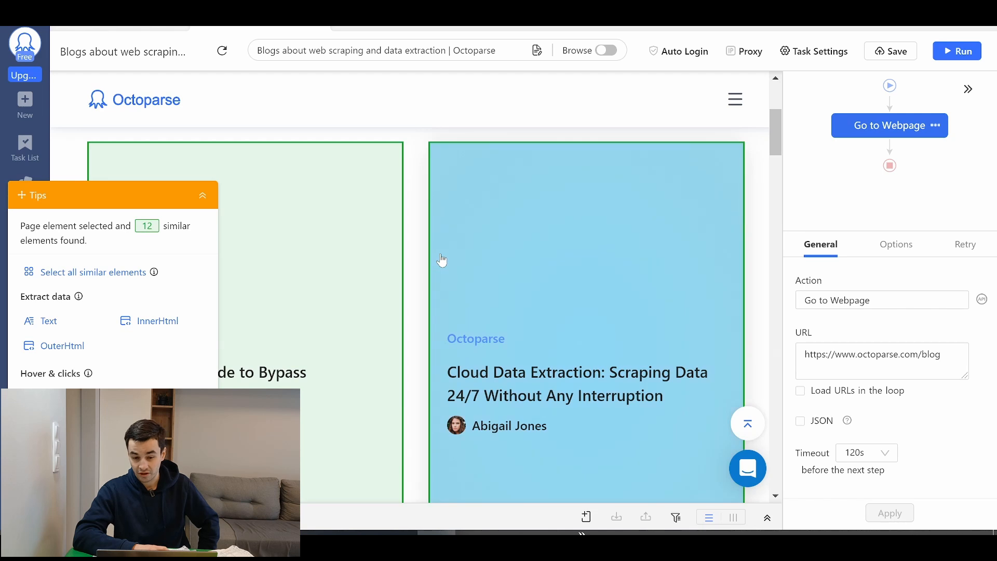
{"action": "left_click", "coordinate": [441, 260]}
{"action": "left_click_drag", "start_coordinate": [106, 188], "coordinate": [269, 92]}
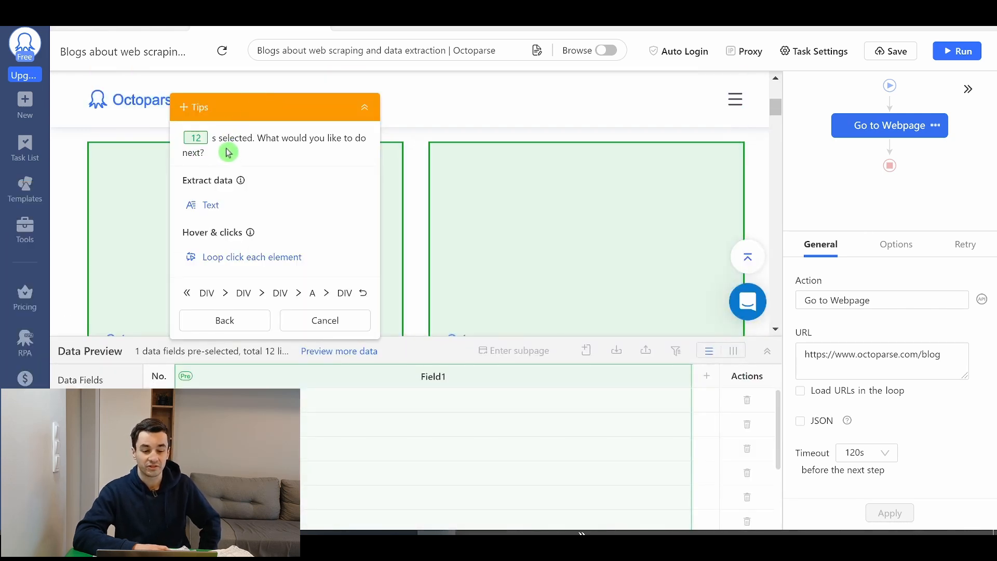
{"action": "left_click", "coordinate": [205, 214]}
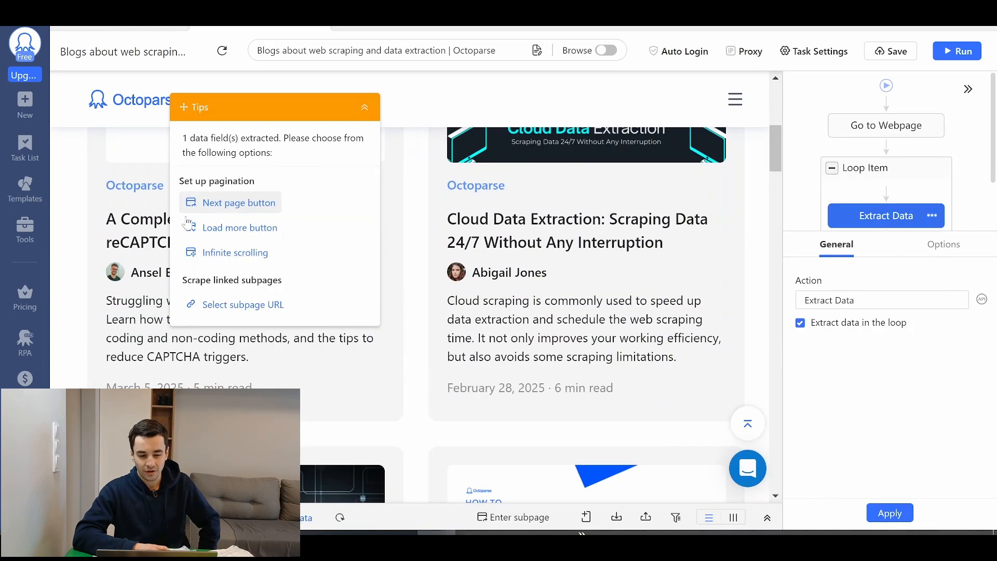
Check the articles matched by the Loop Item, and delete the Extract Data action inside the loop.
{"action": "left_click", "coordinate": [866, 167]}
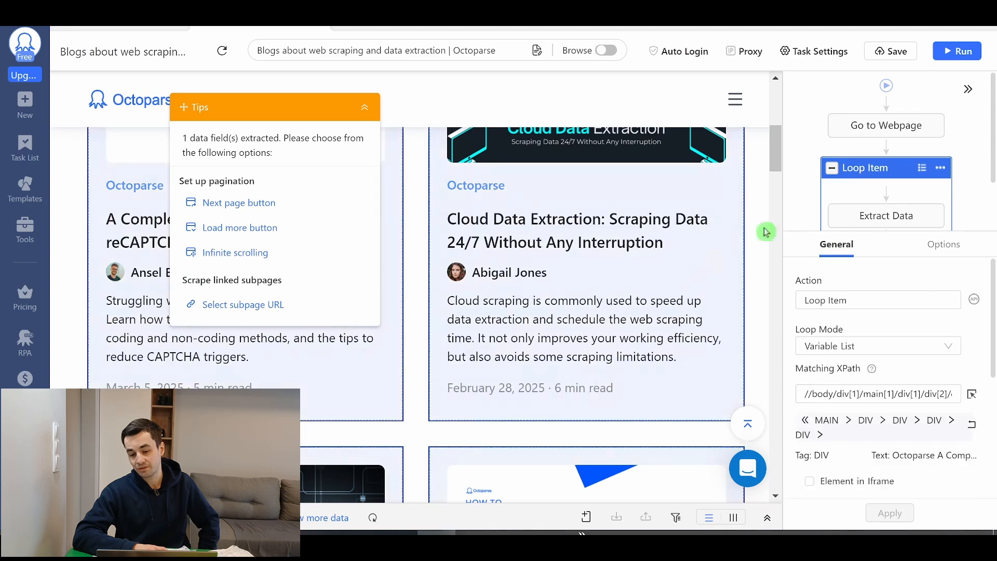
{"action": "scroll", "coordinate": [875, 395], "scroll_direction": "down", "scroll_amount": 3}
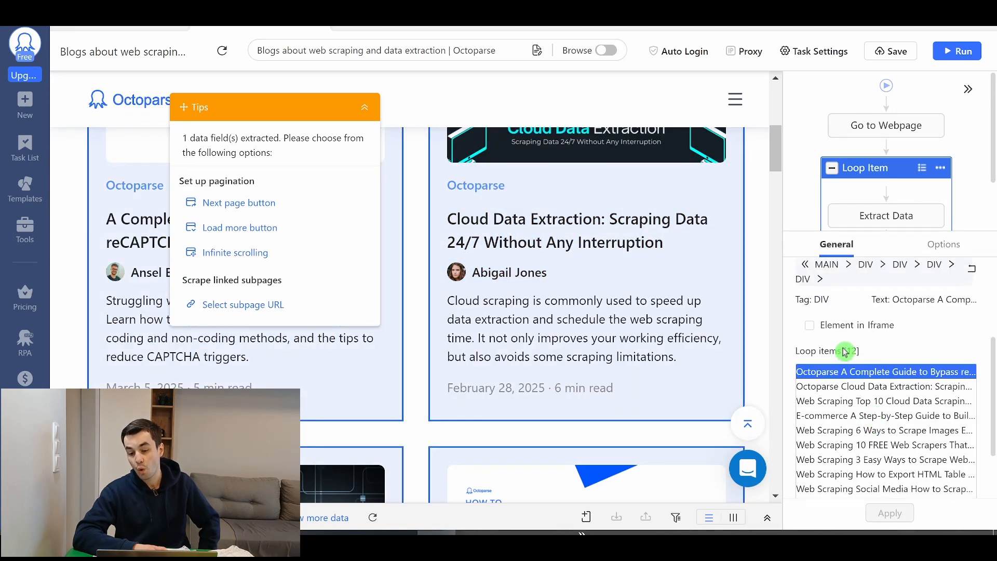
{"action": "left_click", "coordinate": [926, 210]}
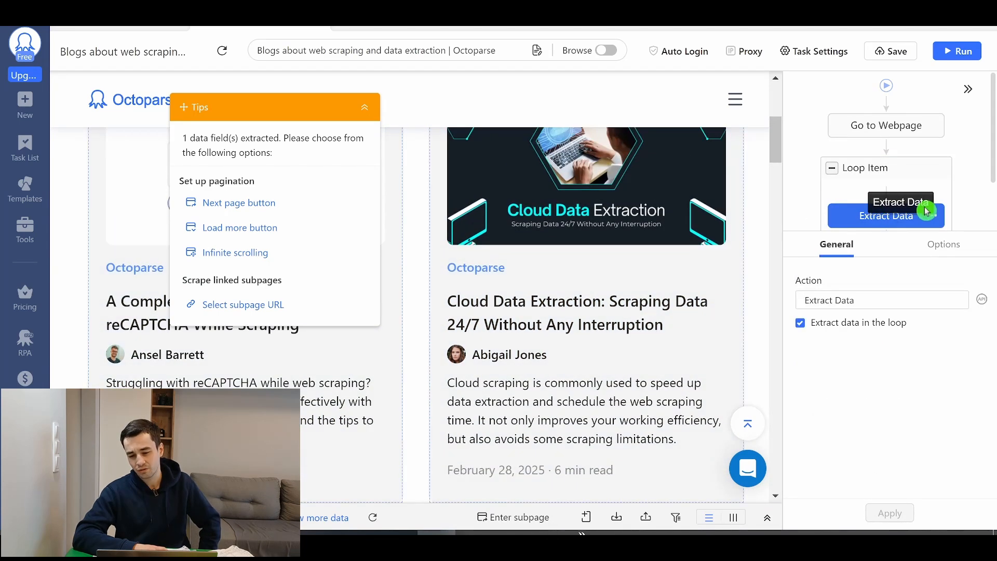
{"action": "left_click", "coordinate": [939, 216]}
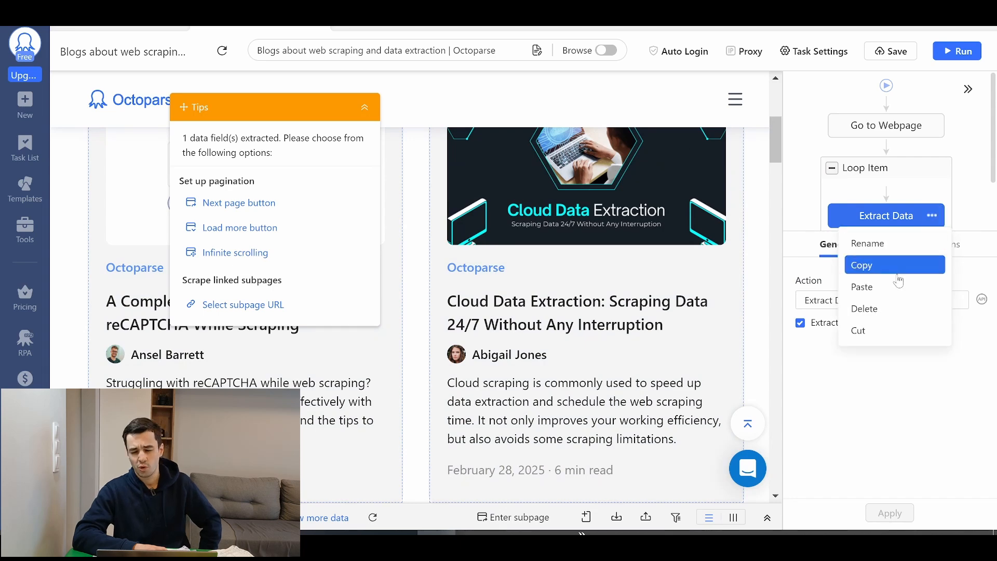
{"action": "left_click", "coordinate": [880, 311]}
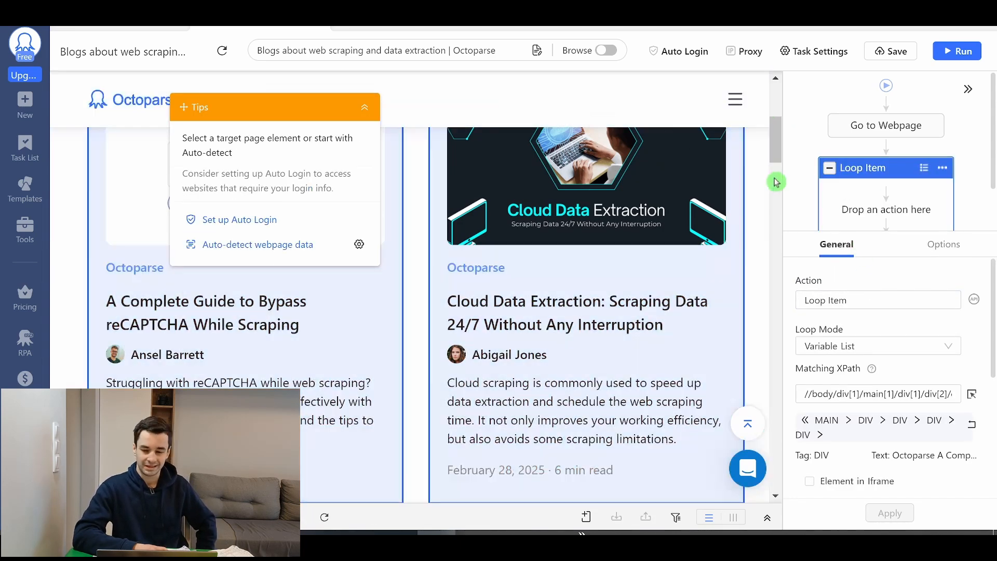
{"action": "left_click_drag", "start_coordinate": [870, 231], "coordinate": [873, 271]}
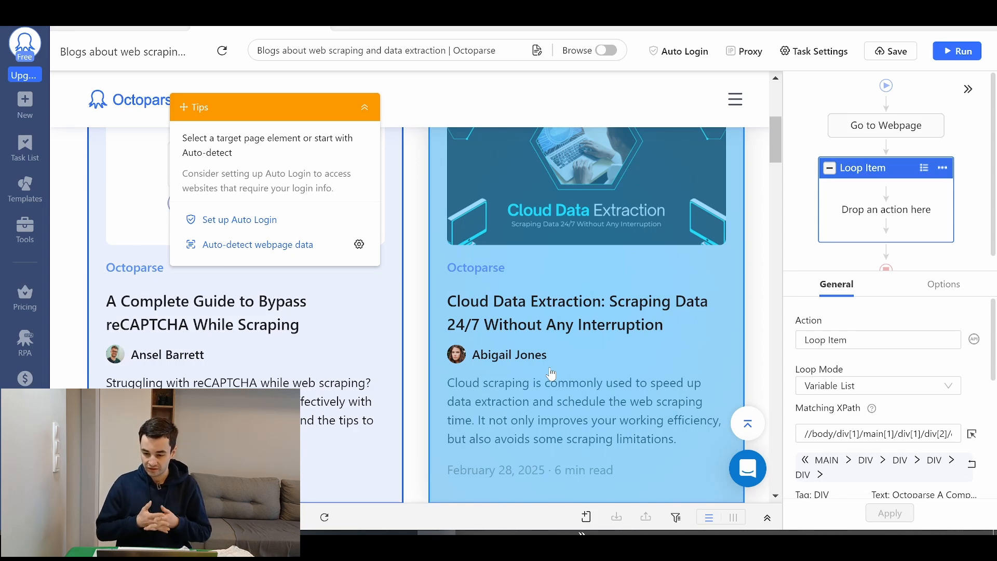
{"action": "left_click", "coordinate": [889, 192]}
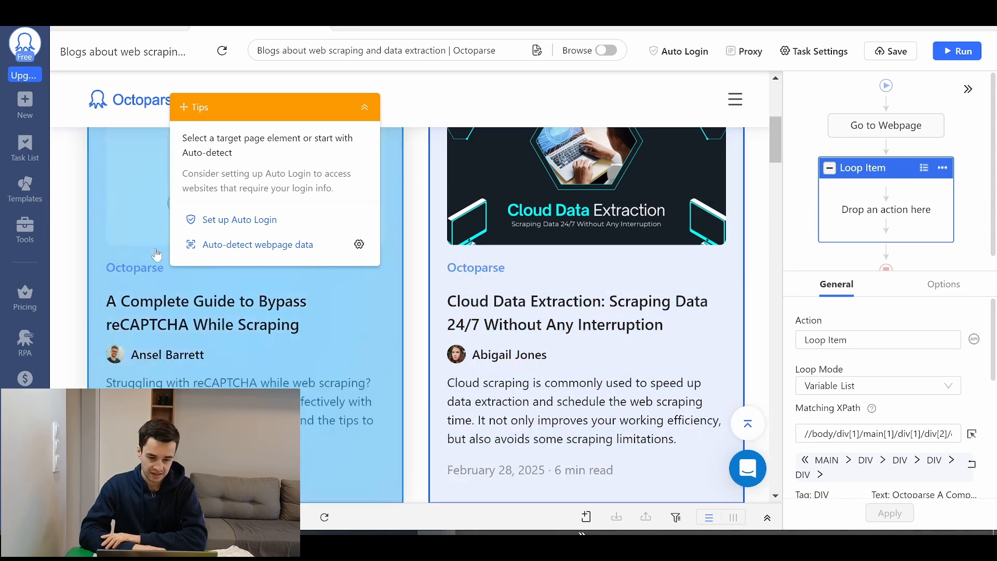
Extract the text of the topic label above the first article card's title inside the loop.
{"action": "left_click", "coordinate": [365, 107]}
{"action": "scroll", "coordinate": [172, 282], "scroll_direction": "up", "scroll_amount": 5}
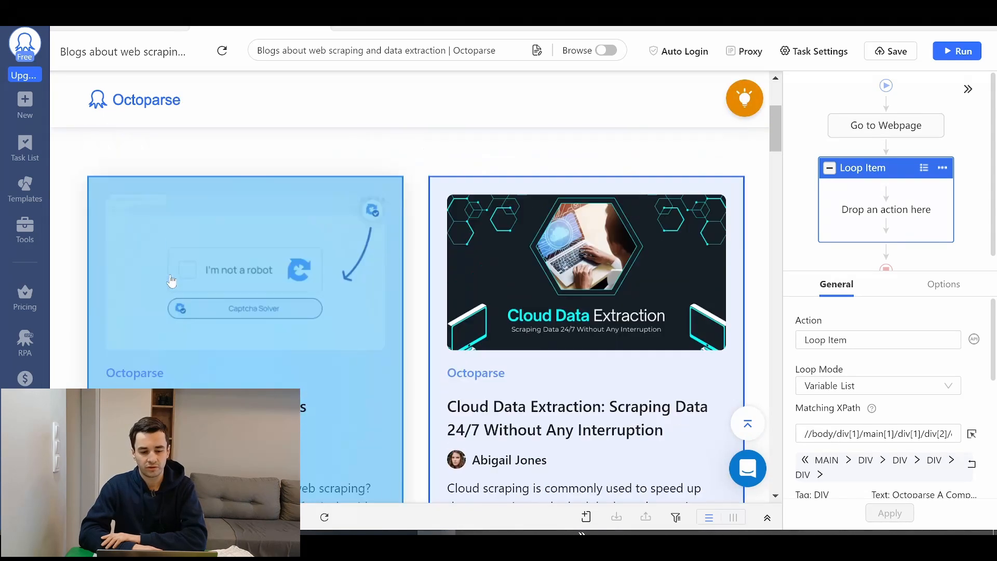
{"action": "scroll", "coordinate": [130, 347], "scroll_direction": "down", "scroll_amount": 4}
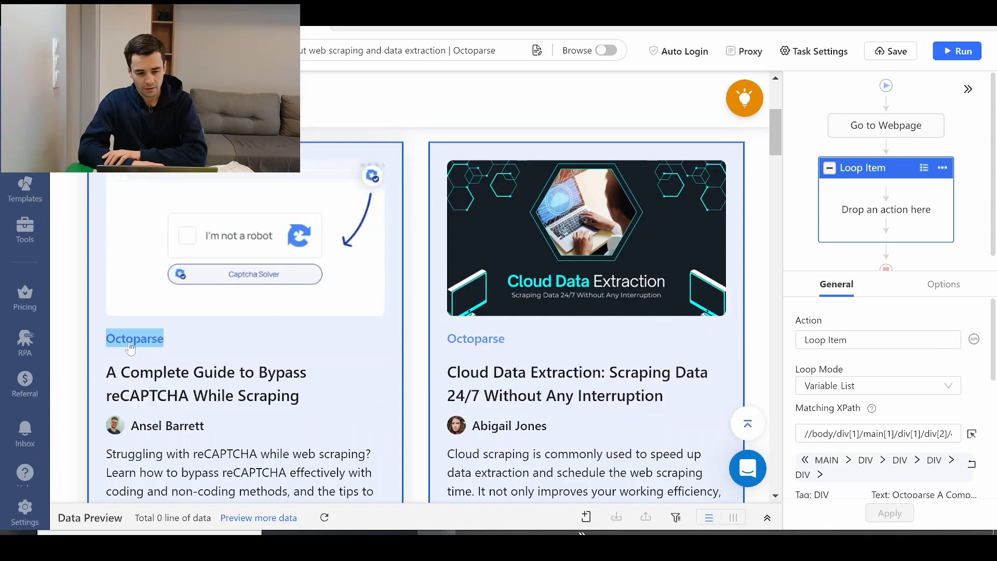
{"action": "left_click", "coordinate": [155, 346]}
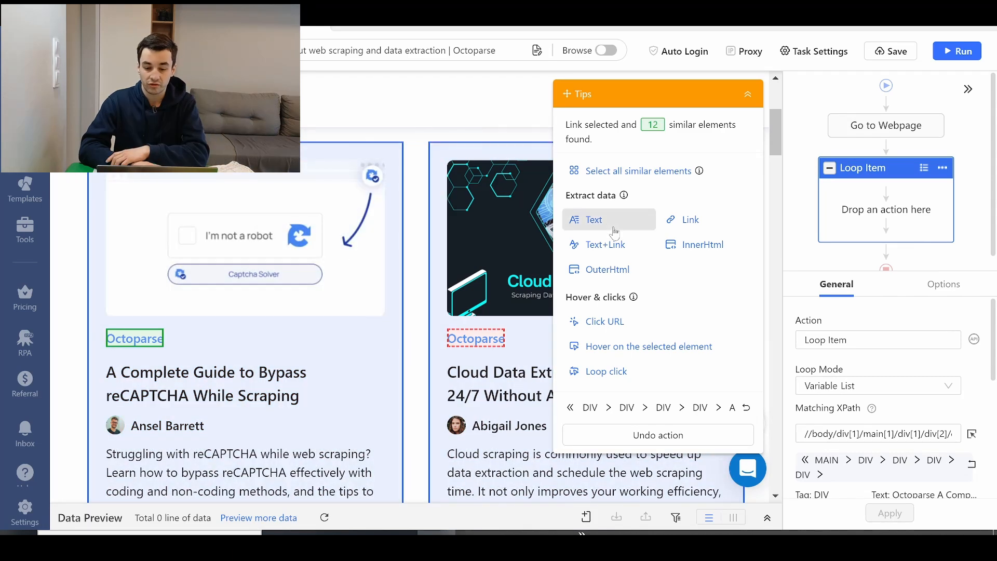
{"action": "left_click", "coordinate": [610, 226]}
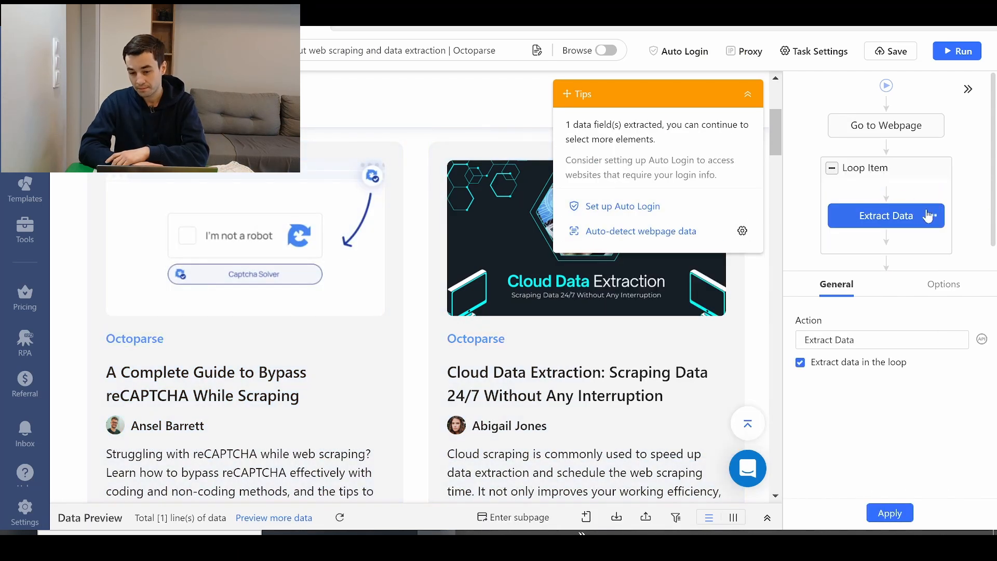
Expand the data preview and review the topic values extracted for the looped articles.
{"action": "left_click", "coordinate": [944, 181]}
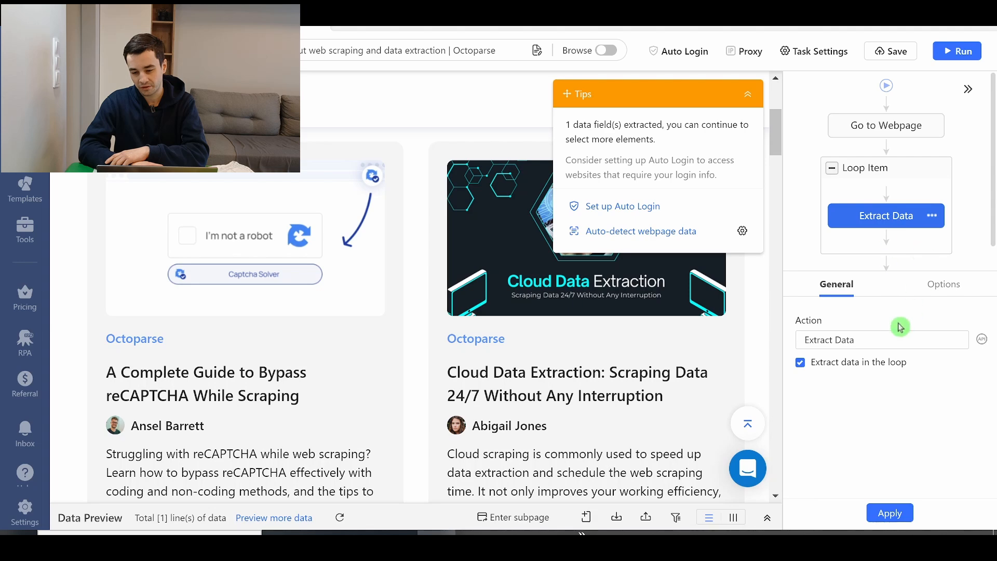
{"action": "left_click", "coordinate": [767, 517]}
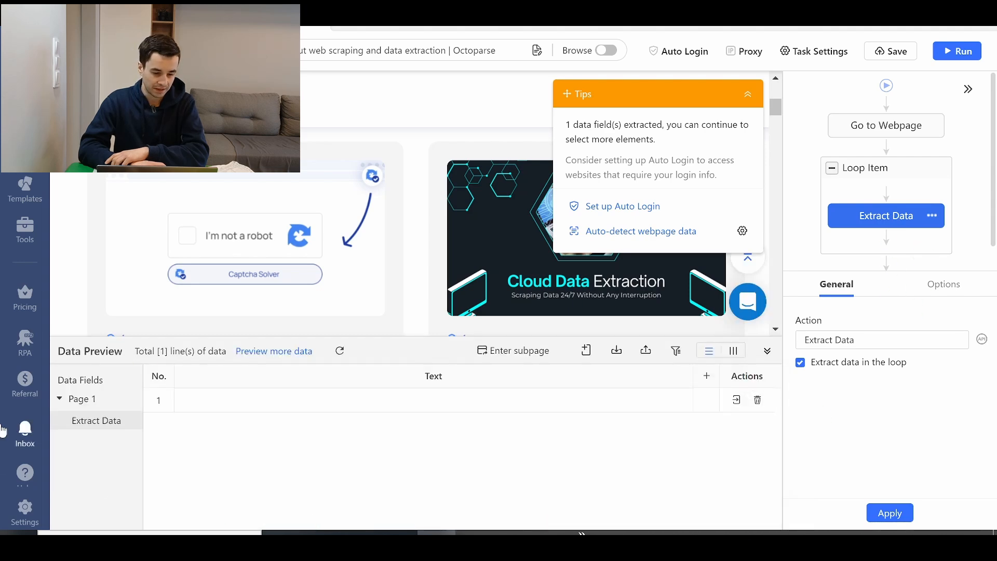
{"action": "left_click", "coordinate": [863, 238]}
{"action": "left_click", "coordinate": [851, 223]}
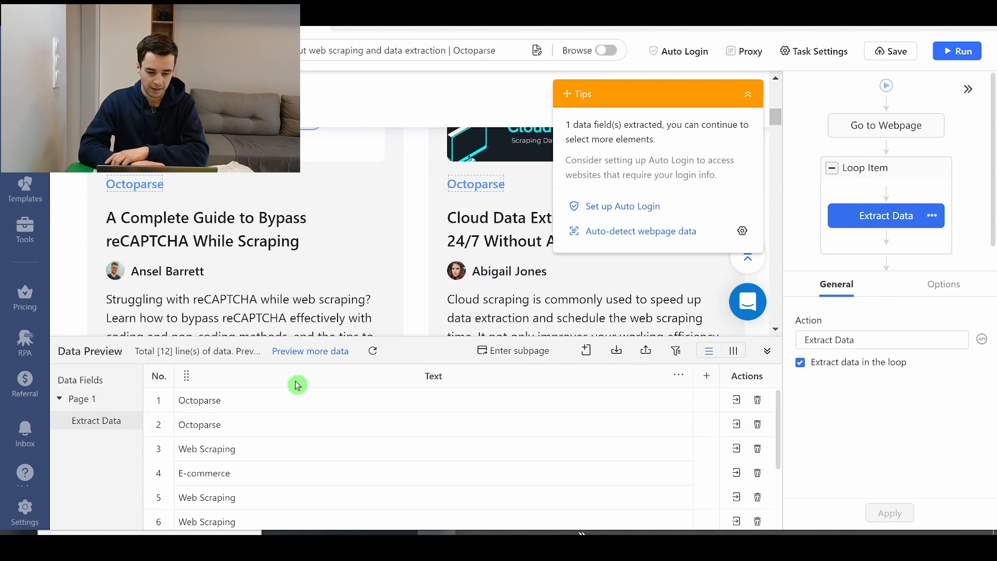
{"action": "scroll", "coordinate": [261, 436], "scroll_direction": "down", "scroll_amount": 2}
{"action": "left_click", "coordinate": [244, 450]}
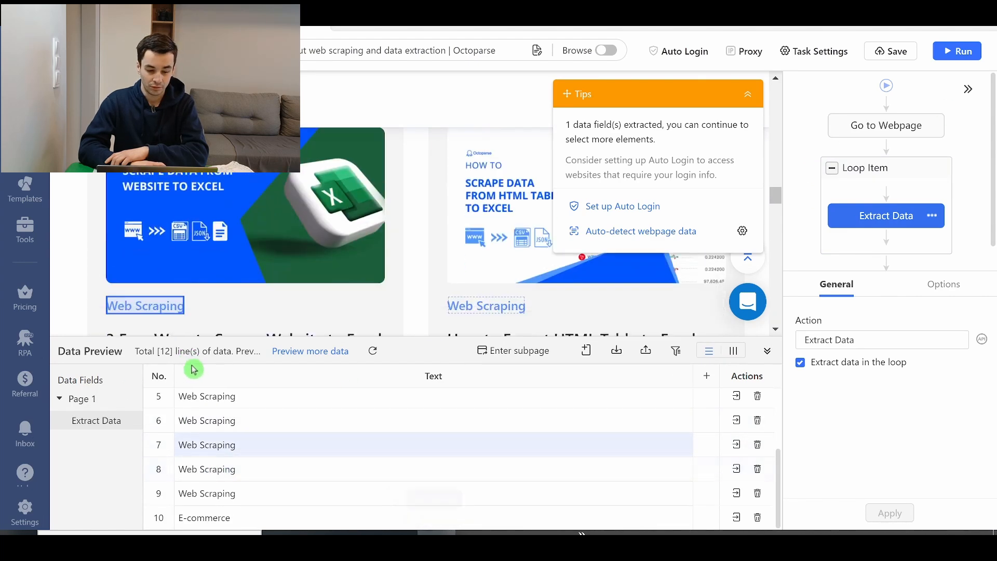
{"action": "left_click", "coordinate": [292, 357]}
{"action": "scroll", "coordinate": [256, 421], "scroll_direction": "down", "scroll_amount": 2}
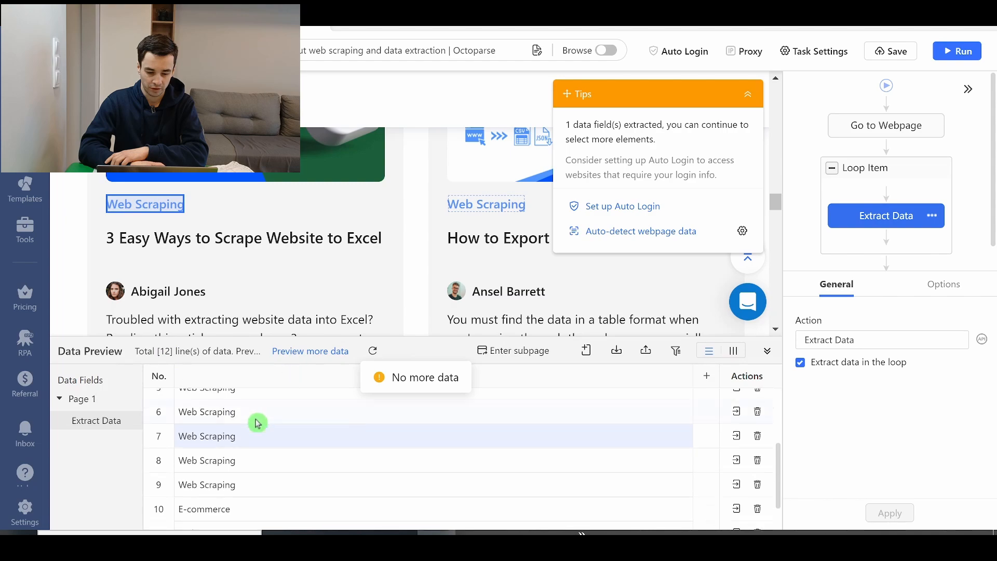
{"action": "left_click", "coordinate": [199, 514]}
{"action": "scroll", "coordinate": [234, 462], "scroll_direction": "up", "scroll_amount": 3}
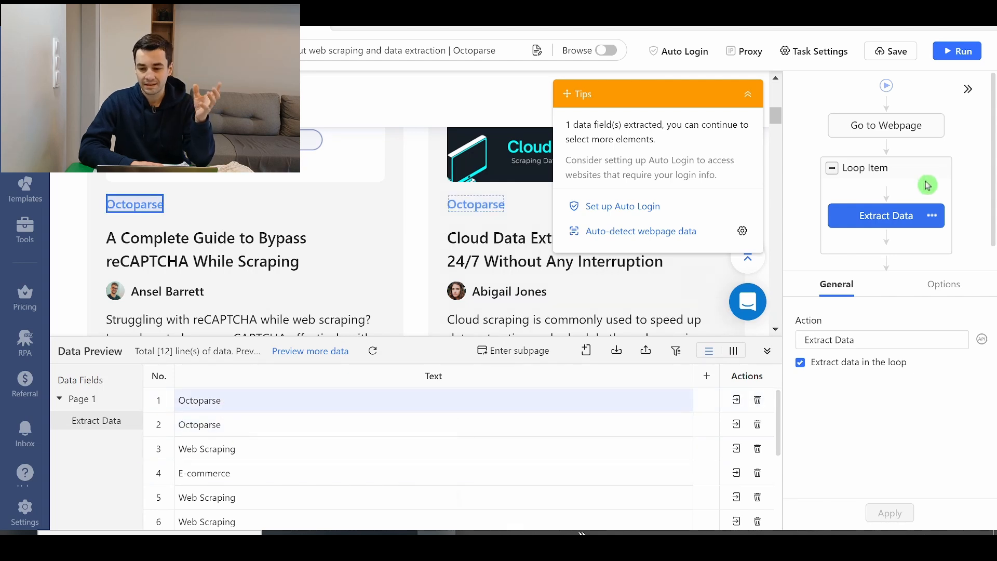
Rename the extracted Text field to Topic.
{"action": "left_click", "coordinate": [854, 167]}
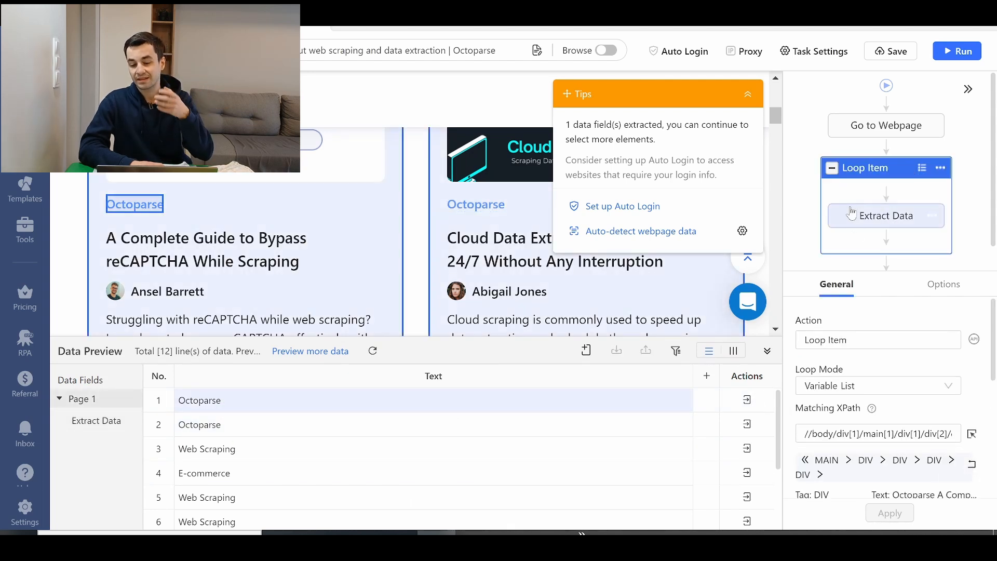
{"action": "left_click", "coordinate": [439, 385]}
{"action": "left_click", "coordinate": [434, 376]}
{"action": "type", "text": "Topic"}
{"action": "key", "text": "Return"}
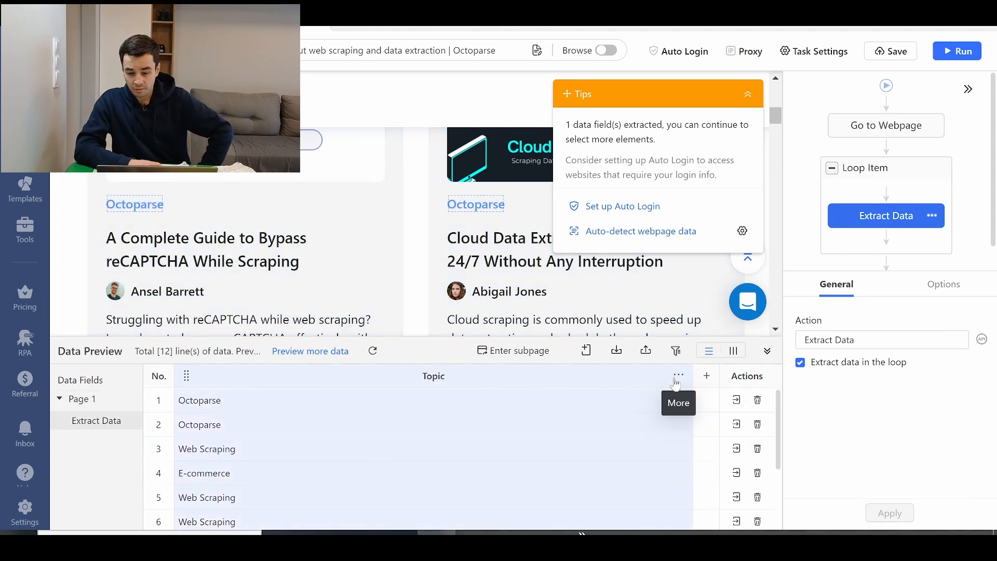
Examine the Topic field's XPath relative to the Loop Item and leave the settings without changes.
{"action": "left_click", "coordinate": [677, 377]}
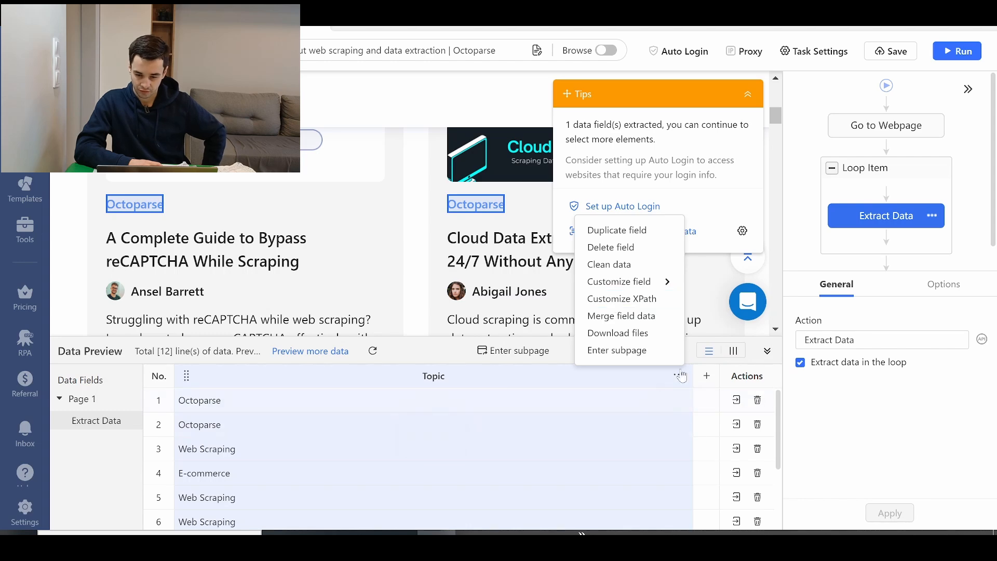
{"action": "left_click", "coordinate": [606, 300]}
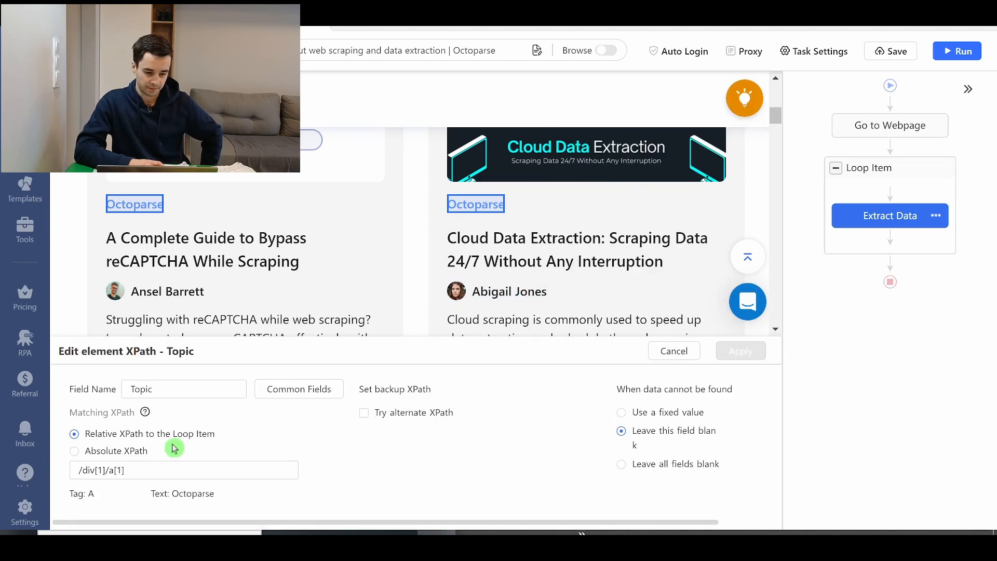
{"action": "left_click", "coordinate": [670, 353]}
Select the first article card's title, switch the selection to its H2 element and extract its text inside the loop.
{"action": "left_click", "coordinate": [260, 254]}
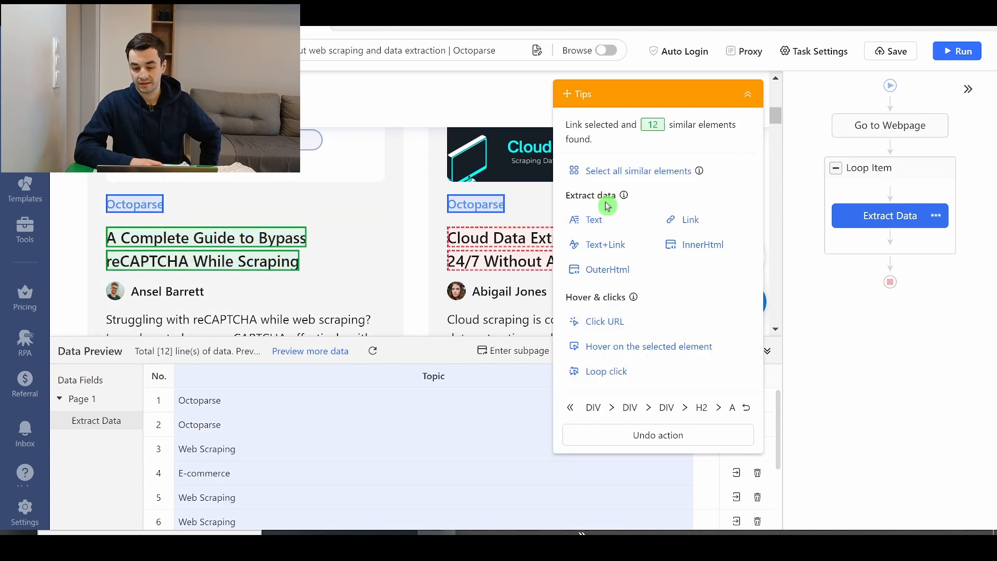
{"action": "left_click", "coordinate": [557, 244]}
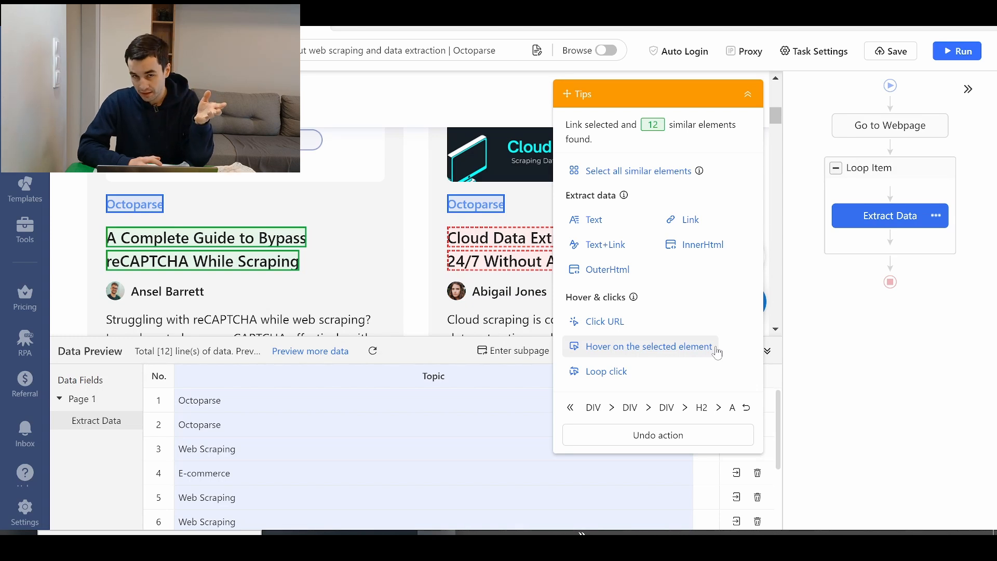
{"action": "left_click", "coordinate": [727, 380]}
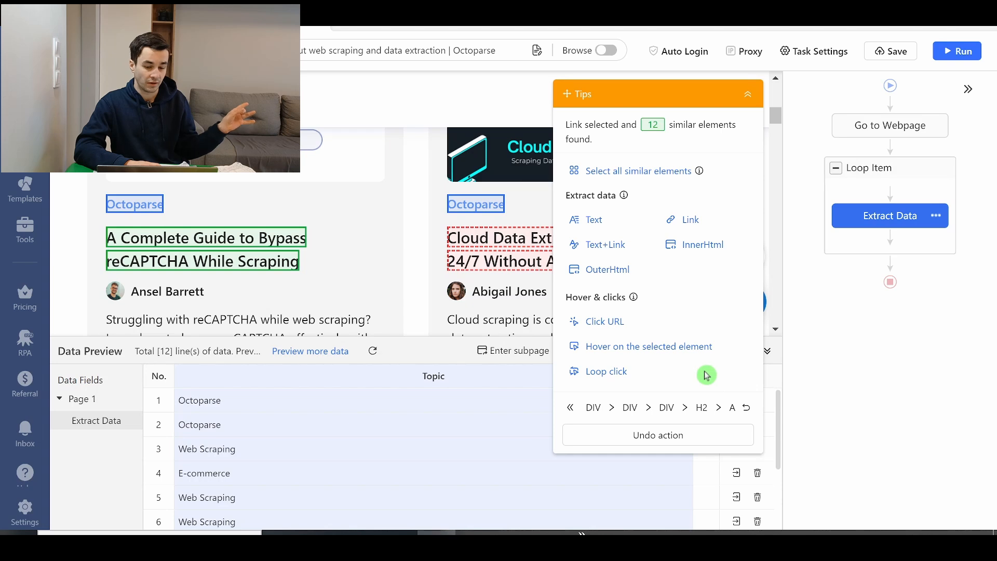
{"action": "left_click", "coordinate": [693, 398]}
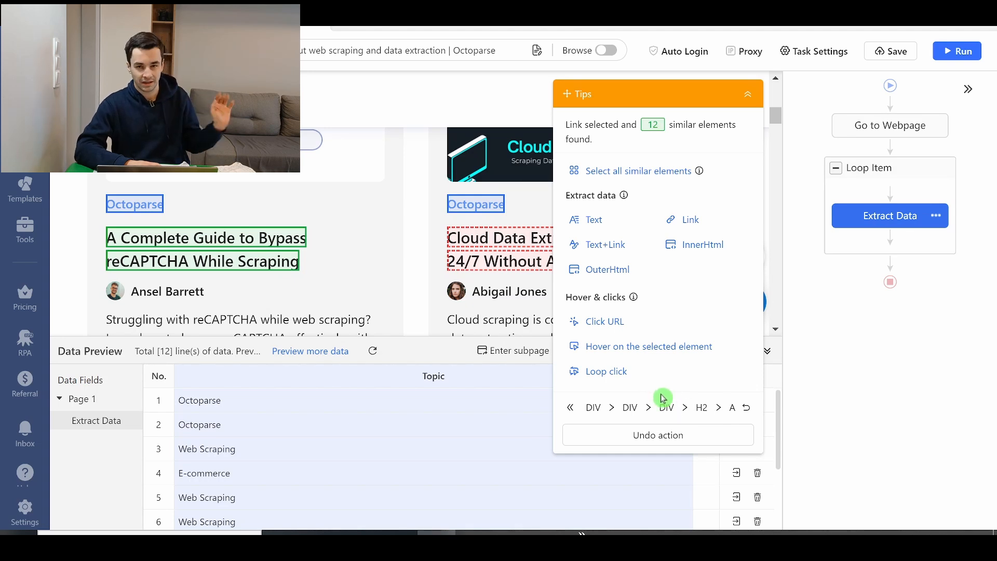
{"action": "left_click", "coordinate": [703, 411]}
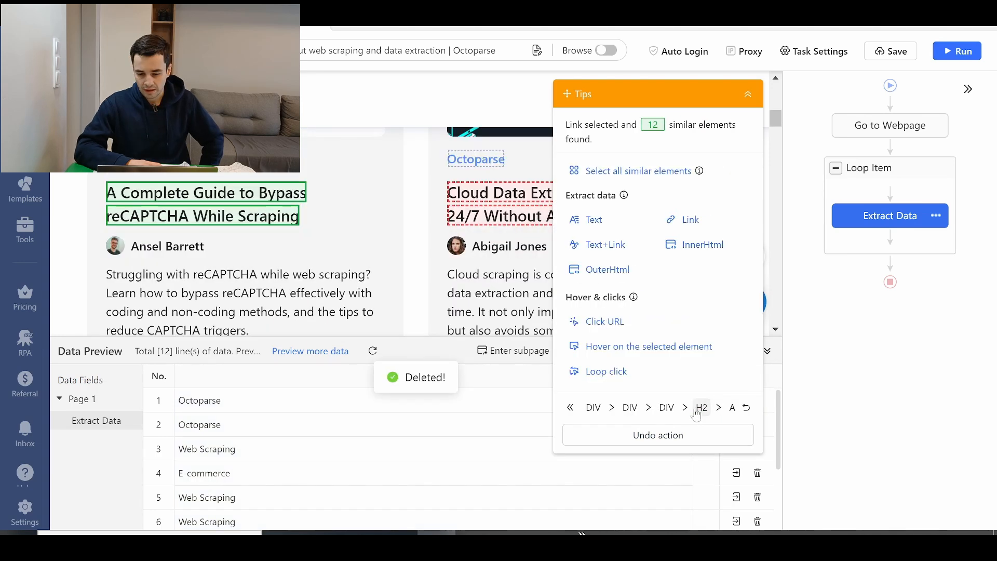
{"action": "left_click", "coordinate": [701, 410]}
{"action": "left_click", "coordinate": [589, 218]}
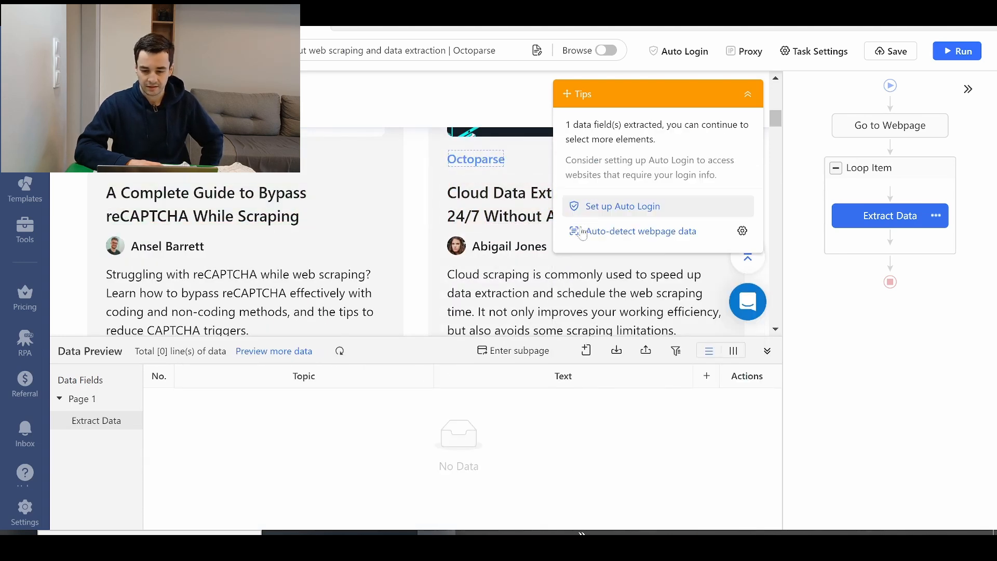
Rename the newly extracted Text field to Title.
{"action": "left_click", "coordinate": [565, 377]}
{"action": "double_click", "coordinate": [565, 377]}
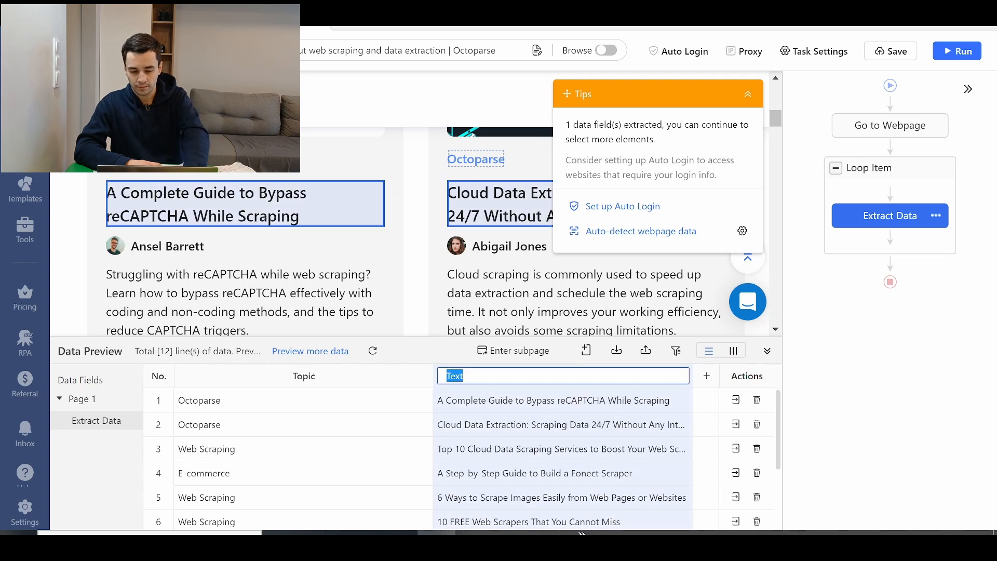
{"action": "type", "text": "Title"}
{"action": "key", "text": "Return"}
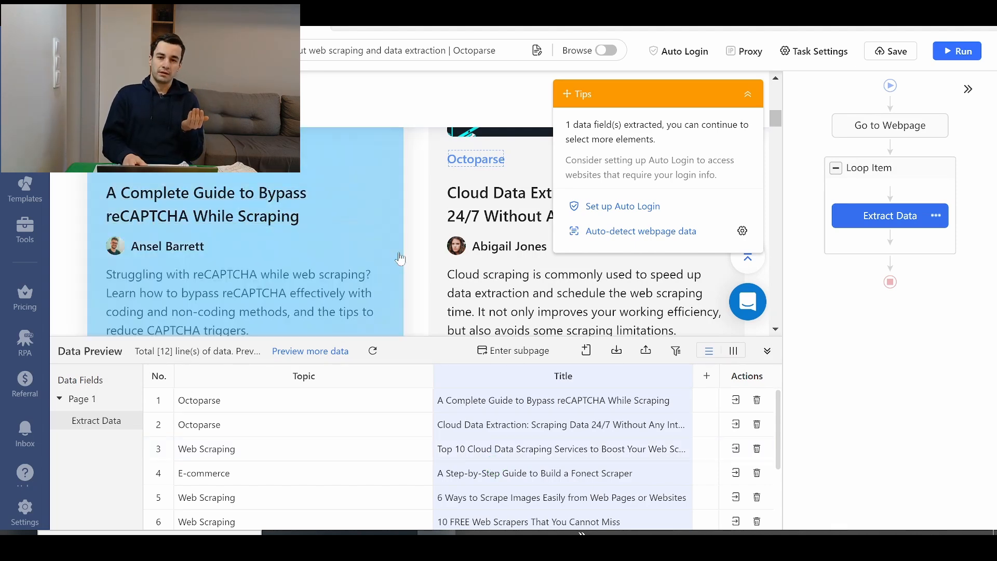
Switch to the web browser, open the reCAPTCHA article from its card to view its detail page, and return to Octoparse.
{"action": "left_click", "coordinate": [398, 533]}
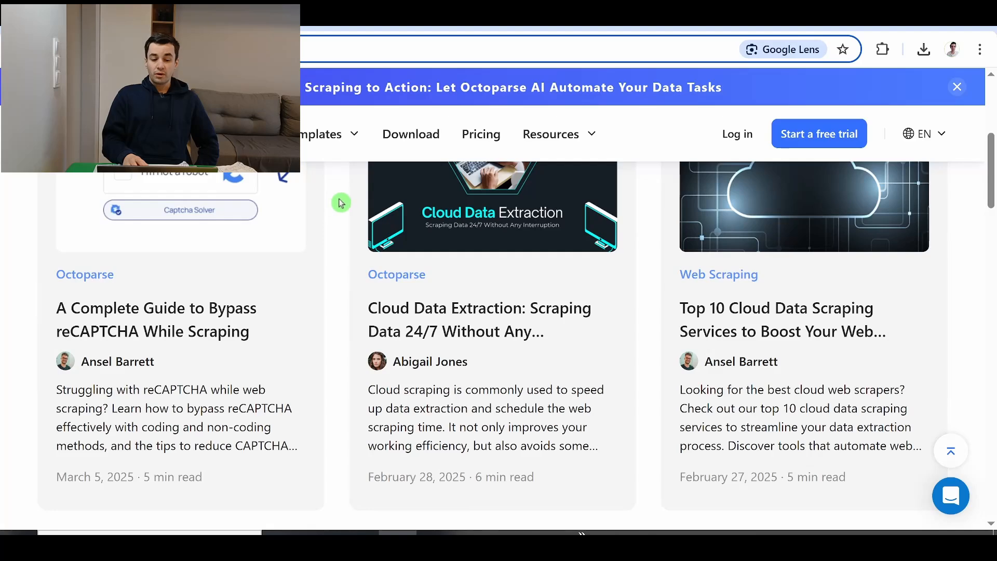
{"action": "left_click", "coordinate": [198, 323]}
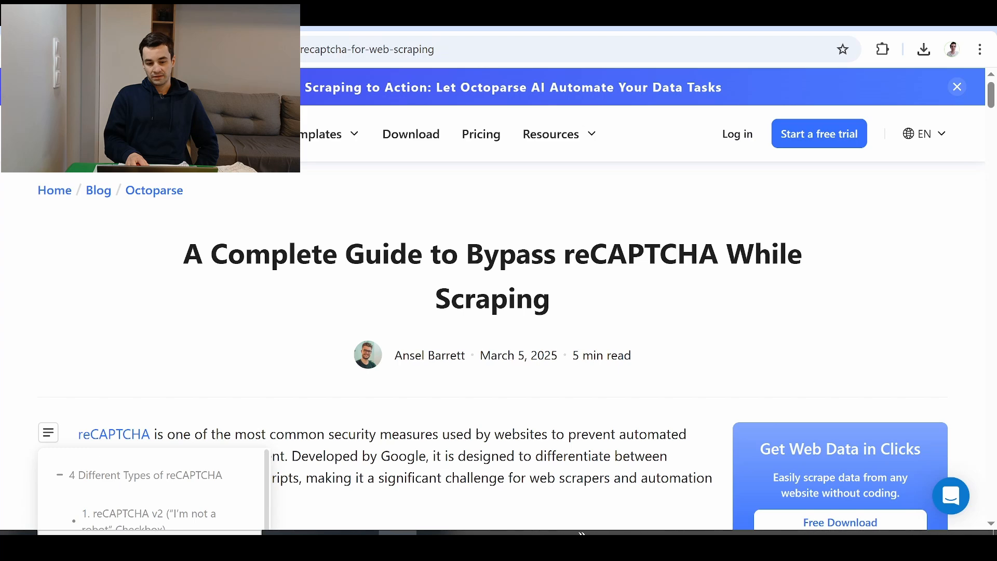
{"action": "left_click", "coordinate": [436, 534]}
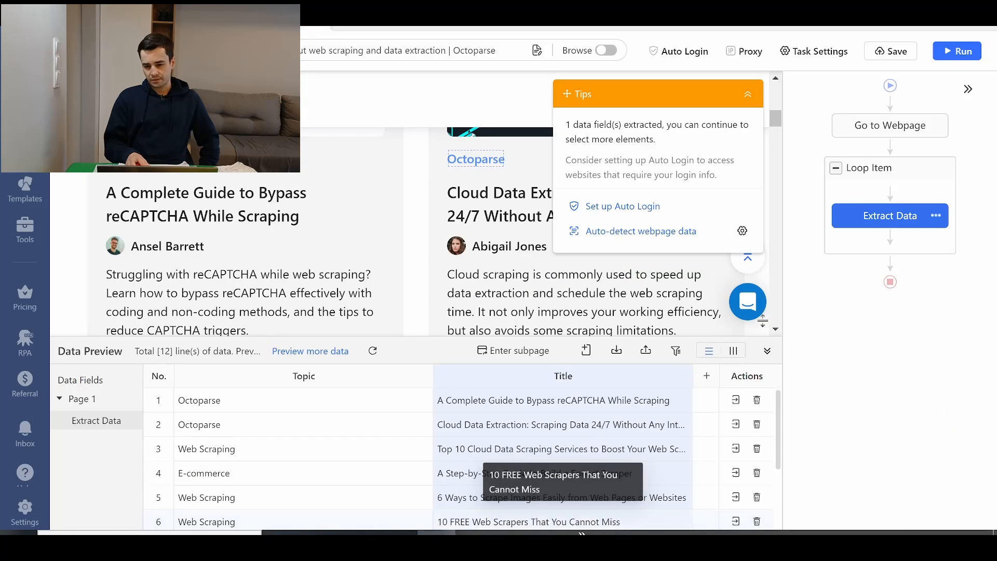
Add a Click URL action on the first article card's title to enter the article's subpage, and collapse the tips.
{"action": "scroll", "coordinate": [284, 201], "scroll_direction": "up", "scroll_amount": 2}
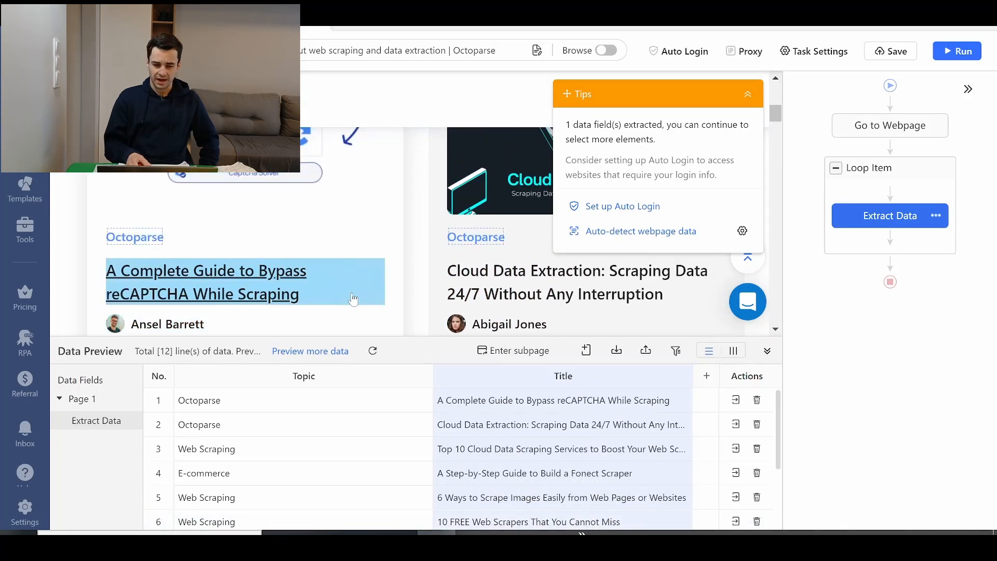
{"action": "left_click", "coordinate": [319, 280]}
{"action": "left_click", "coordinate": [730, 383]}
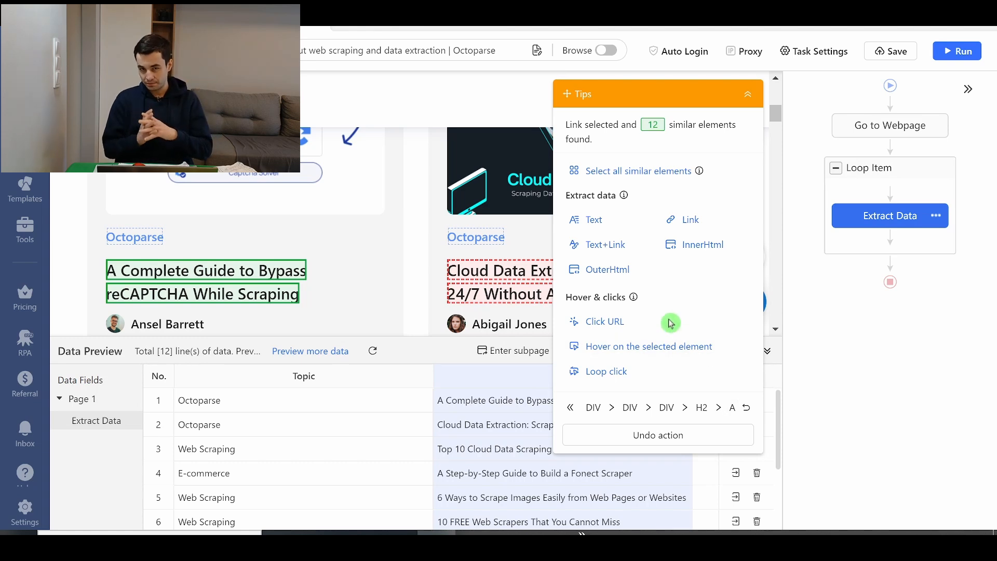
{"action": "left_click", "coordinate": [602, 322]}
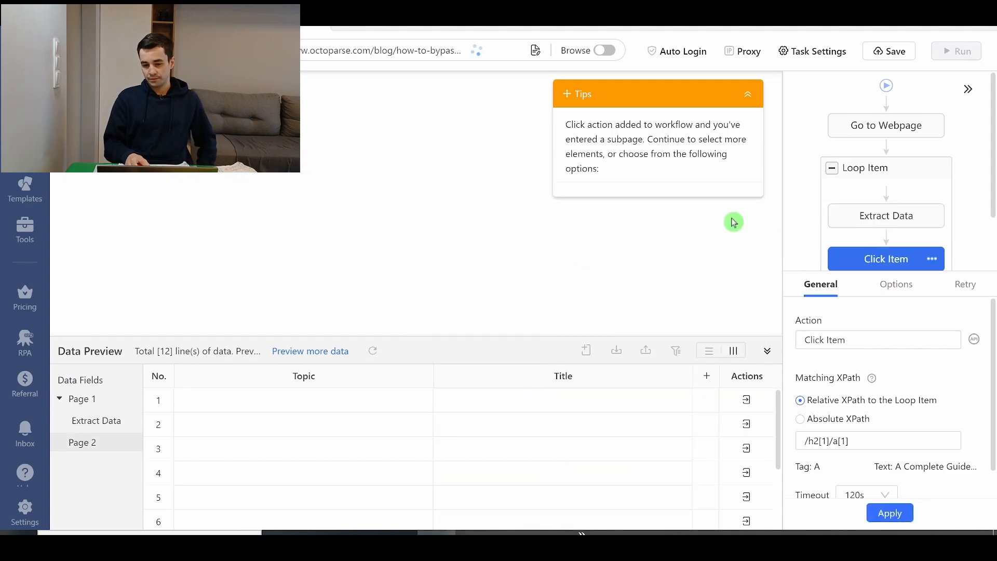
{"action": "left_click", "coordinate": [747, 95]}
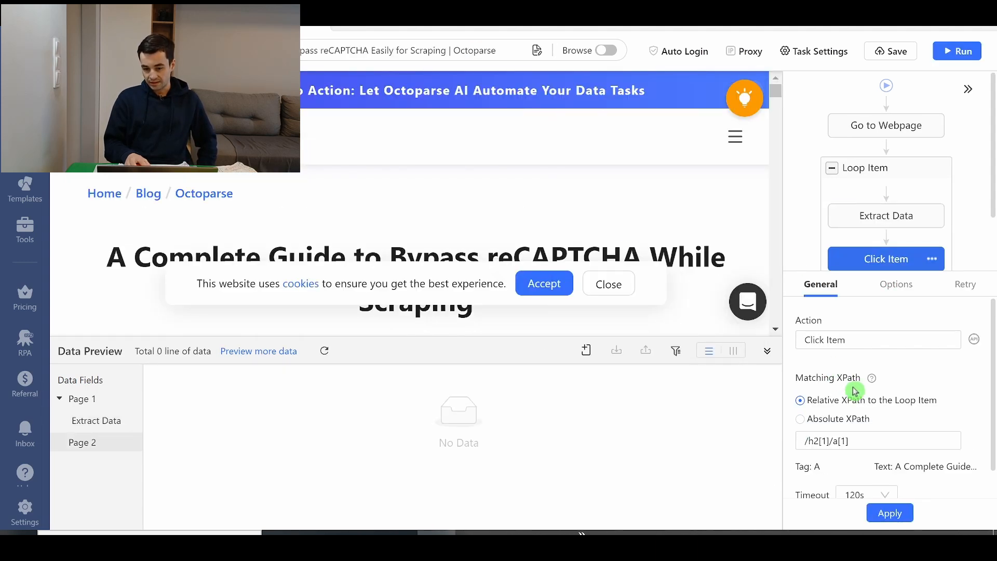
Try the Click Item action's Load with AJAX option instead of Open in a new tab, and restore and apply Open in a new tab.
{"action": "left_click", "coordinate": [895, 285]}
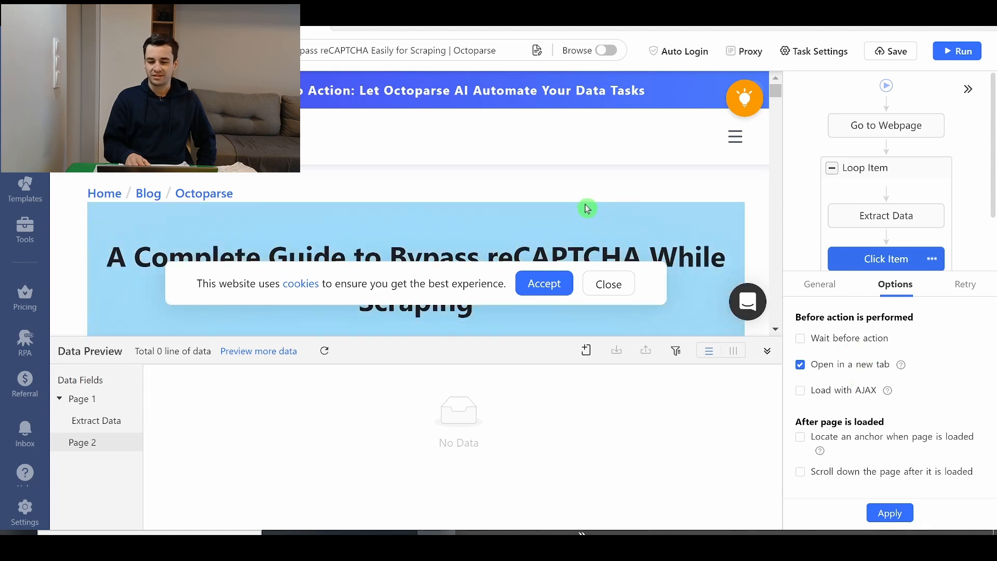
{"action": "scroll", "coordinate": [884, 171], "scroll_direction": "down", "scroll_amount": 2}
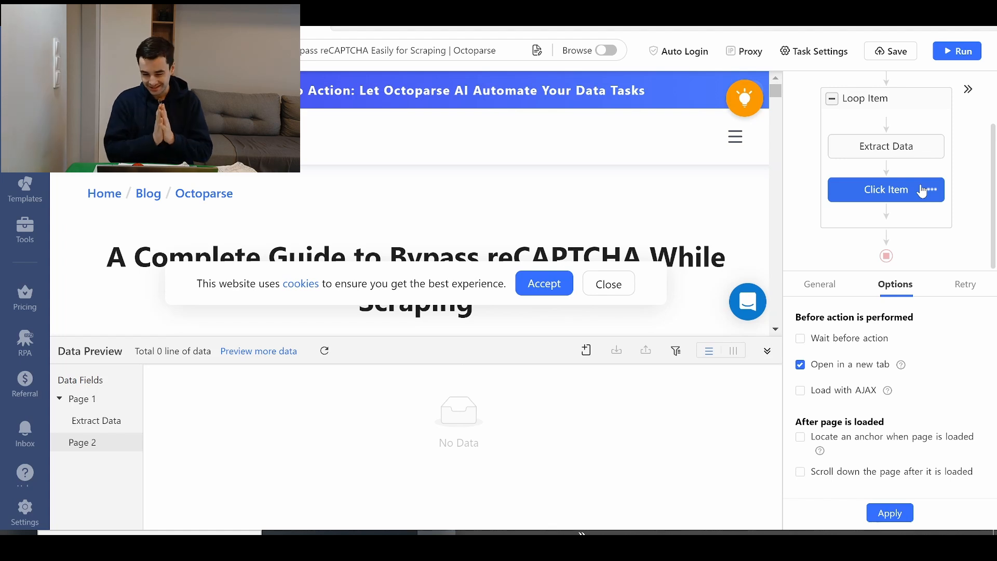
{"action": "left_click", "coordinate": [820, 365]}
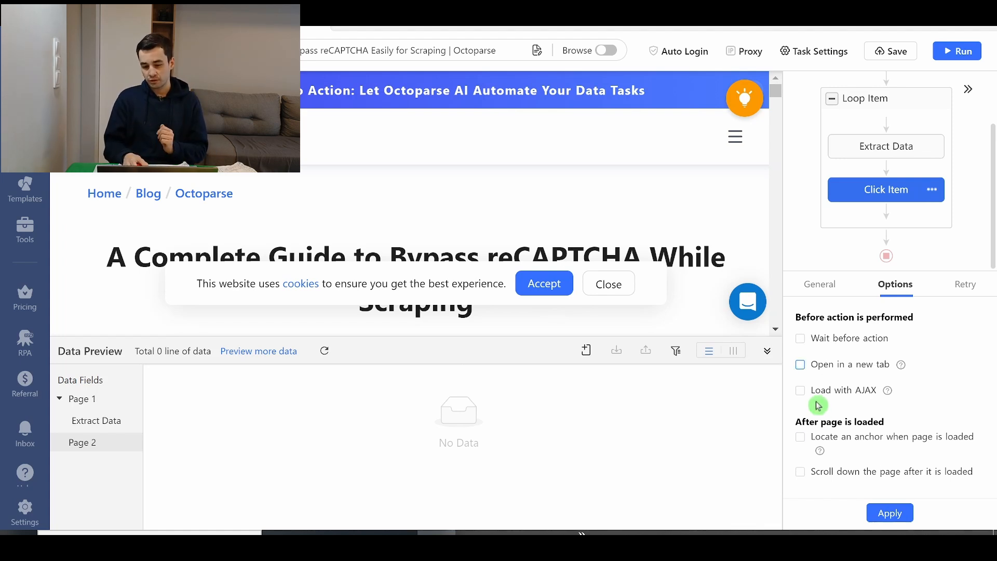
{"action": "left_click", "coordinate": [818, 395]}
{"action": "left_click", "coordinate": [873, 419]}
{"action": "left_click", "coordinate": [847, 341]}
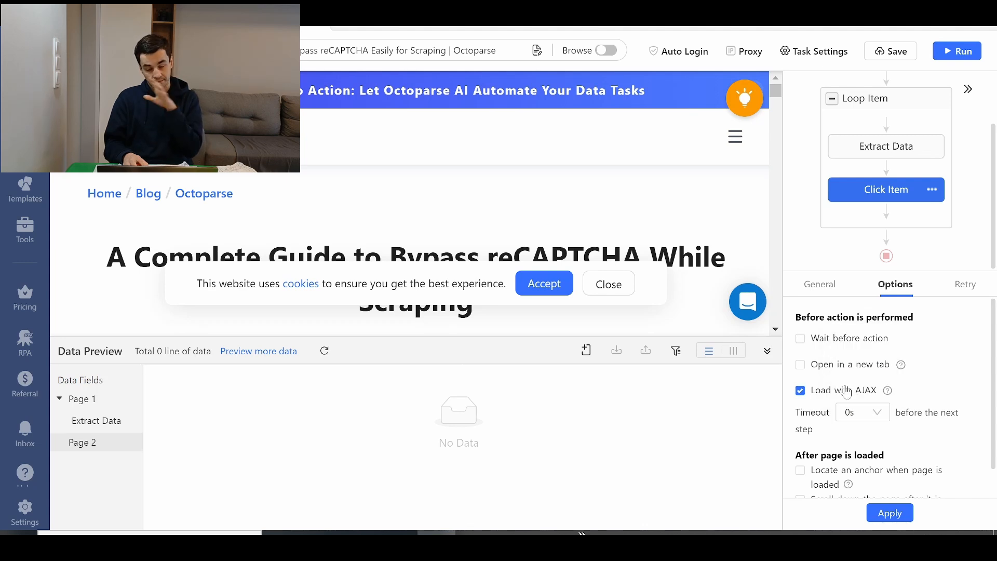
{"action": "left_click", "coordinate": [846, 392]}
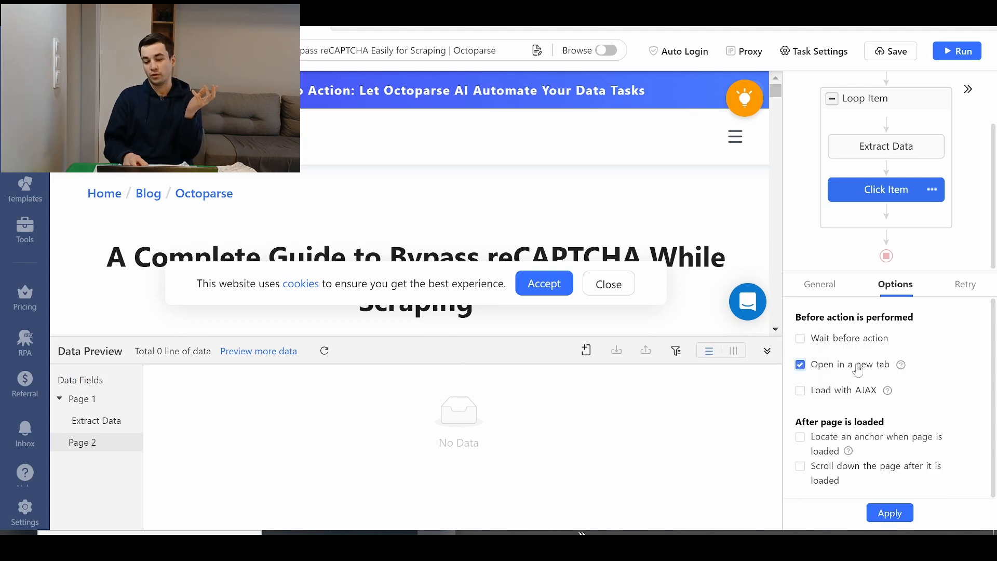
{"action": "left_click", "coordinate": [890, 514]}
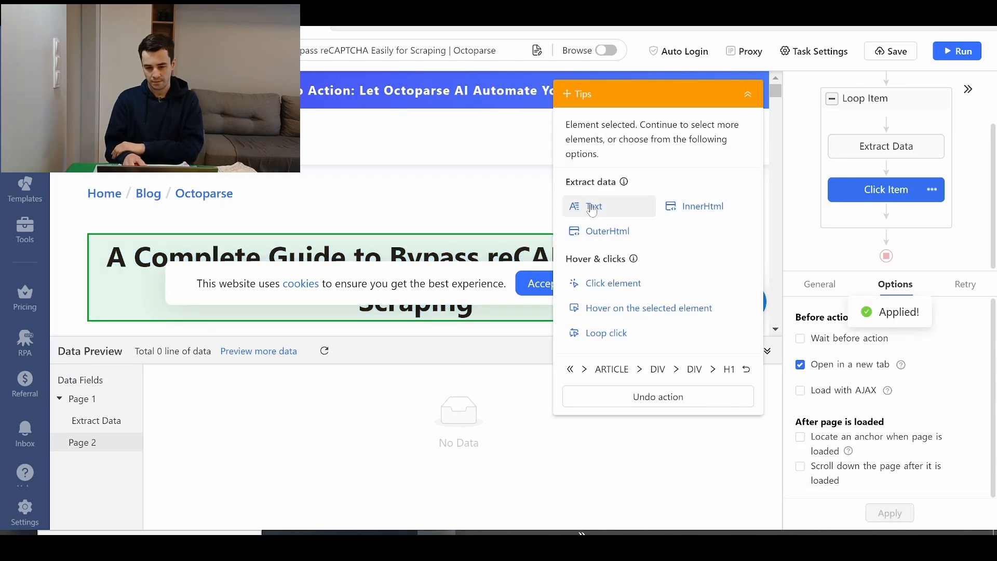
Extract the text of the article page's H1 title.
{"action": "left_click", "coordinate": [597, 210]}
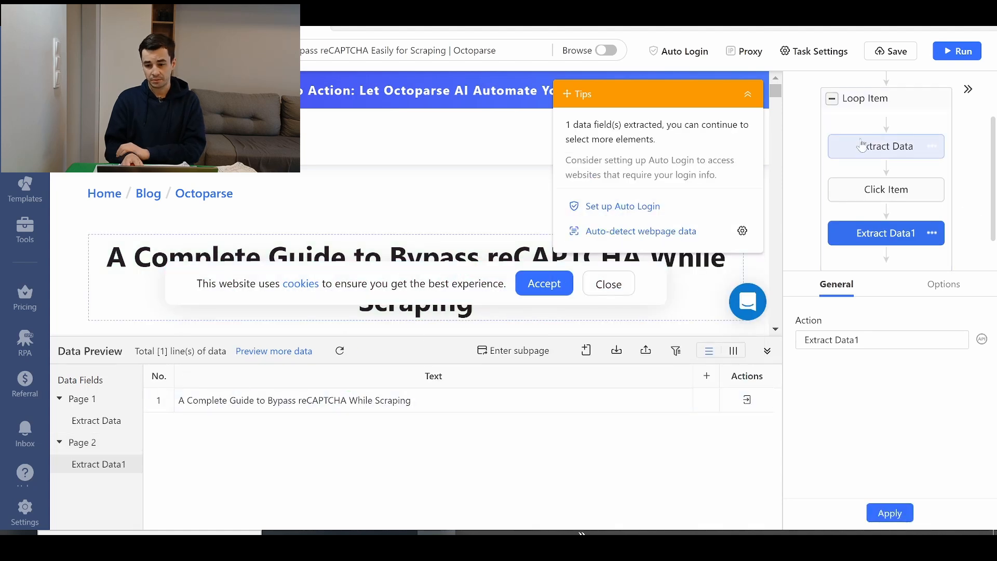
Try AJAX loading and its timeout choices on the Click Item action, restore opening in a new tab, and reselect Extract Data1.
{"action": "left_click", "coordinate": [876, 190]}
{"action": "left_click", "coordinate": [915, 285]}
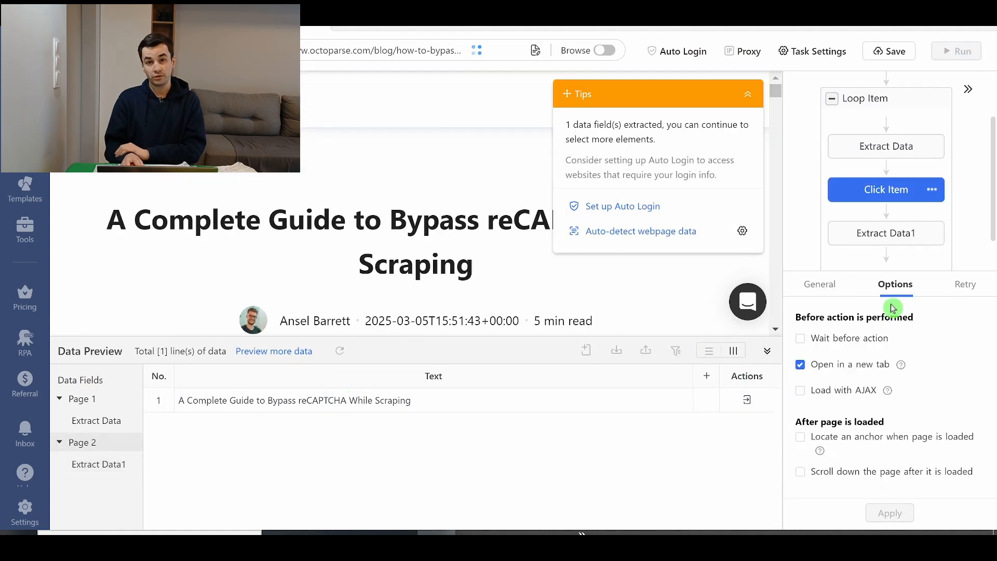
{"action": "left_click", "coordinate": [830, 391]}
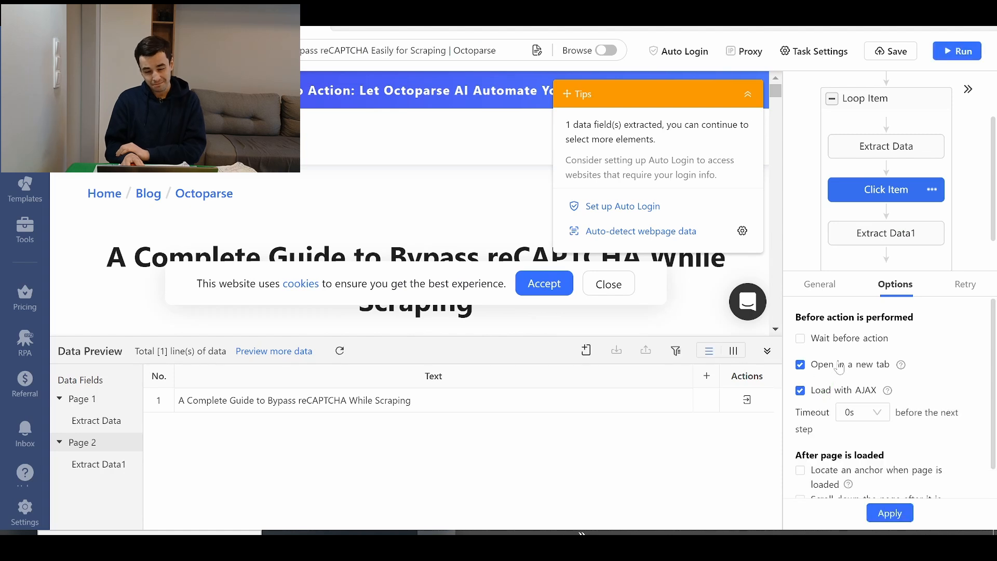
{"action": "left_click", "coordinate": [866, 419]}
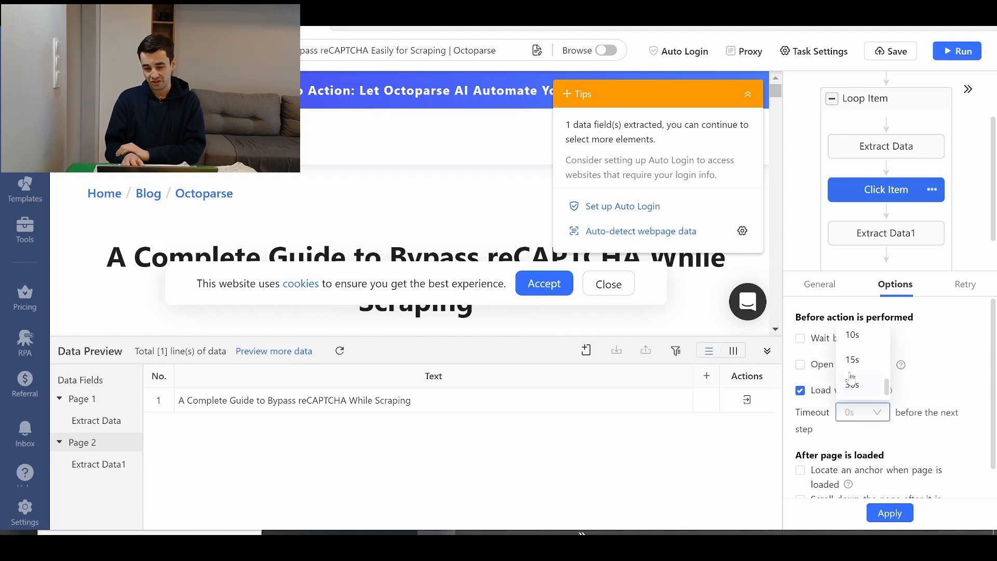
{"action": "left_click", "coordinate": [854, 364]}
{"action": "left_click", "coordinate": [856, 393]}
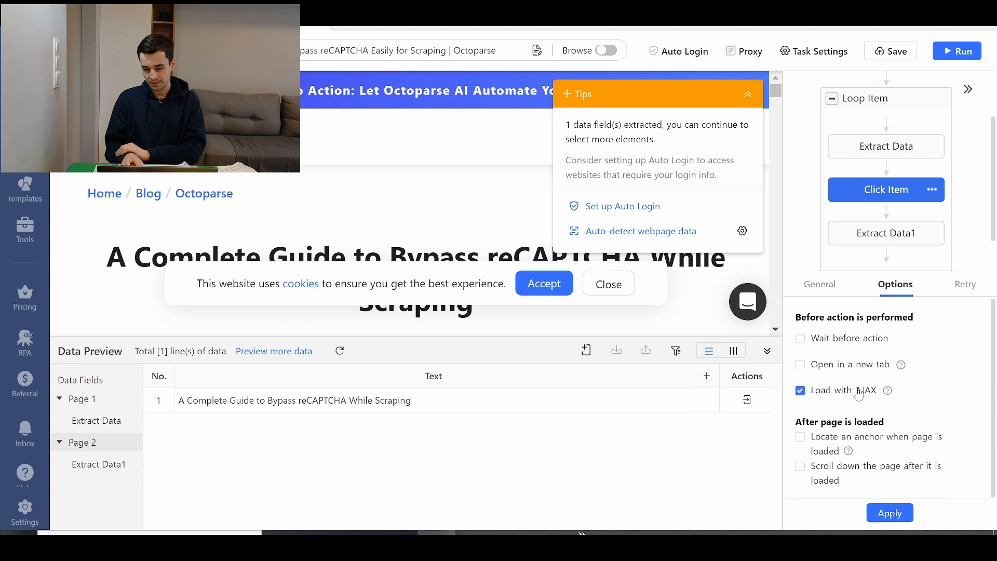
{"action": "left_click", "coordinate": [863, 368]}
{"action": "left_click", "coordinate": [889, 513]}
{"action": "left_click", "coordinate": [881, 188]}
{"action": "left_click", "coordinate": [894, 233]}
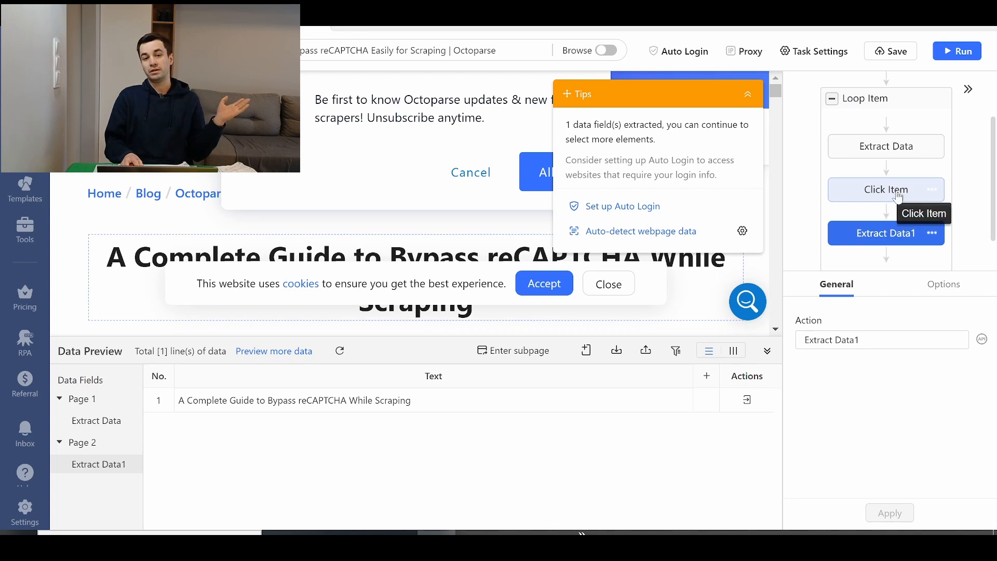
Turn on browse mode and dismiss the notification request and cookie banner on the article page.
{"action": "left_click", "coordinate": [748, 94]}
{"action": "left_click", "coordinate": [606, 51]}
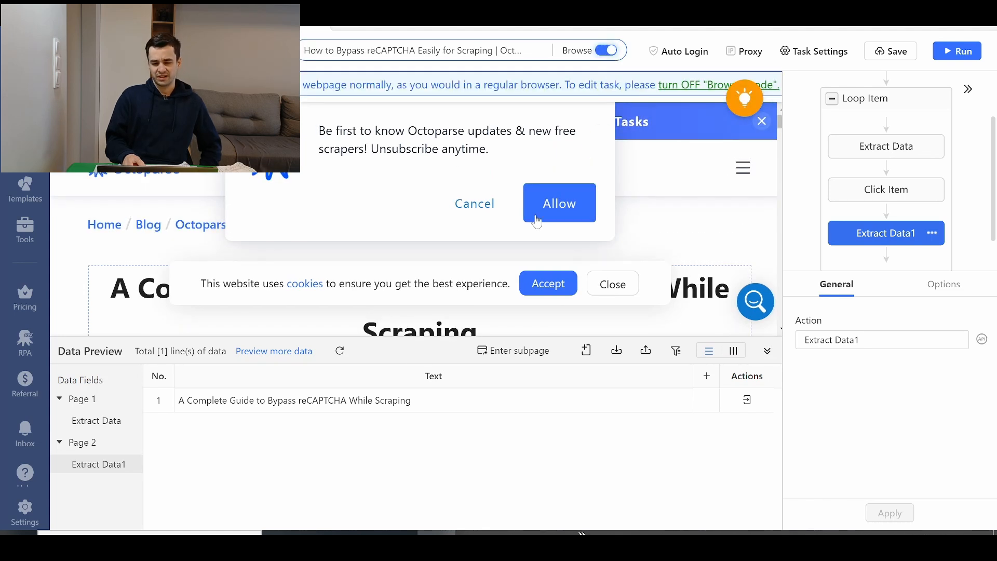
{"action": "left_click", "coordinate": [485, 203]}
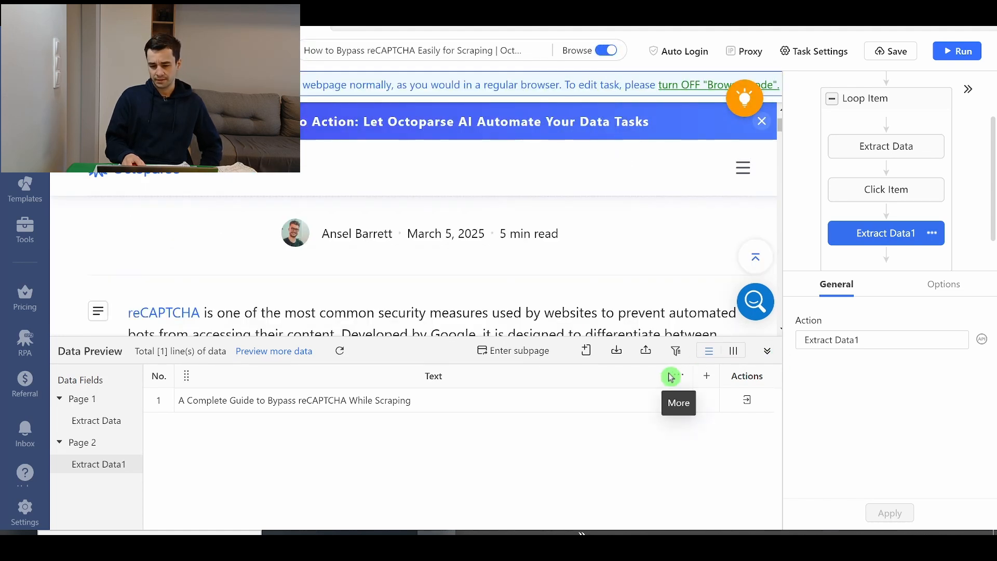
Delete the duplicate title field from the article page's extraction and rename the Extract Data1 action as Data_Detail_Page.
{"action": "left_click", "coordinate": [679, 376]}
{"action": "left_click", "coordinate": [612, 248]}
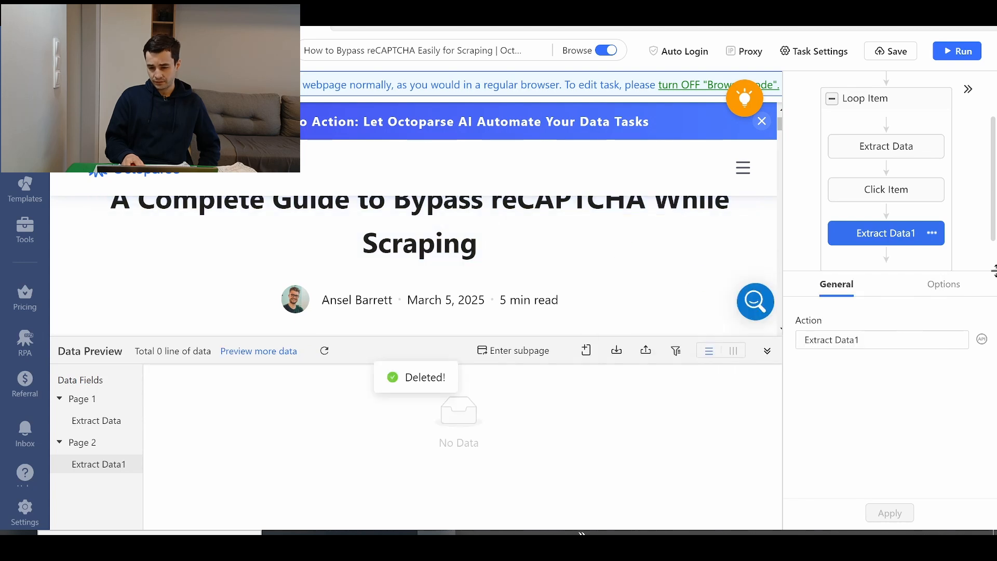
{"action": "left_click_drag", "start_coordinate": [864, 340], "coordinate": [804, 340]}
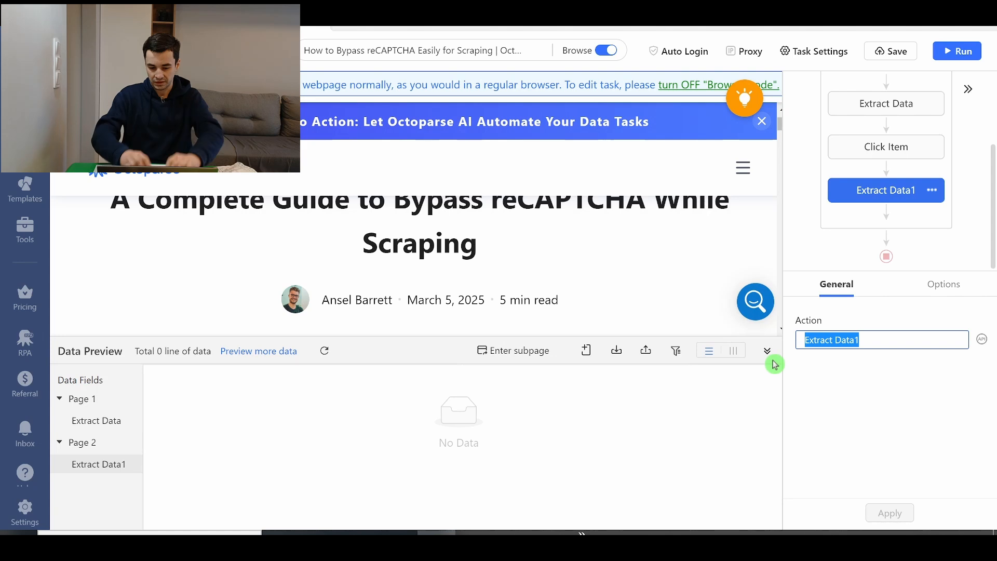
{"action": "type", "text": "Data_Detail_Page"}
{"action": "left_click", "coordinate": [889, 513]}
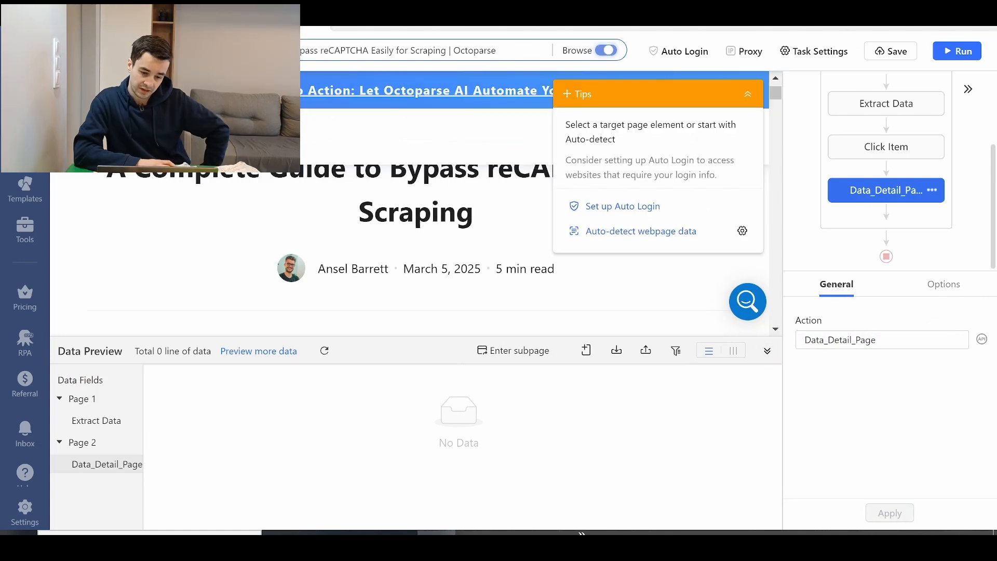
Extract the article's publication date and switch the field from text to its datetime attribute.
{"action": "left_click", "coordinate": [442, 269]}
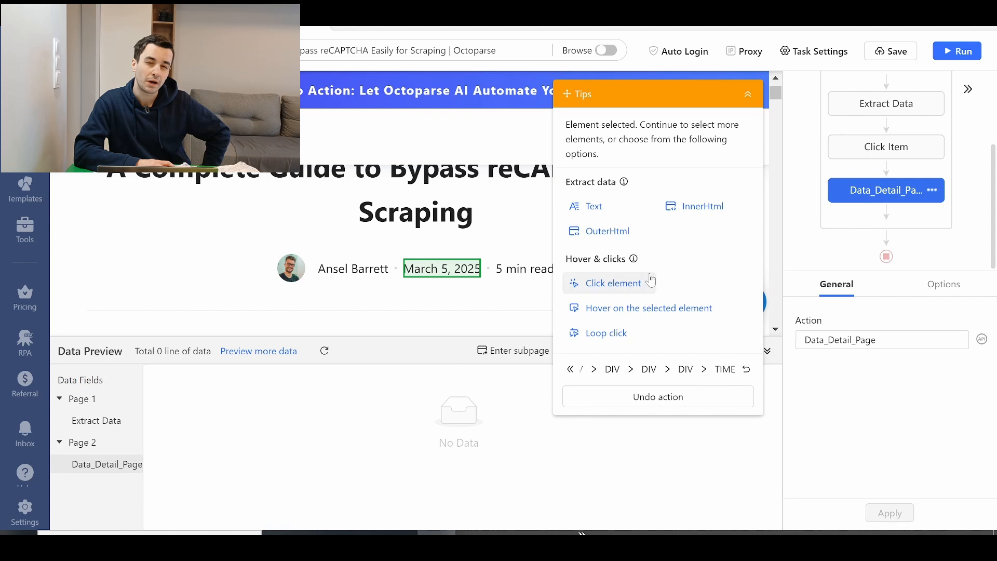
{"action": "left_click", "coordinate": [595, 207]}
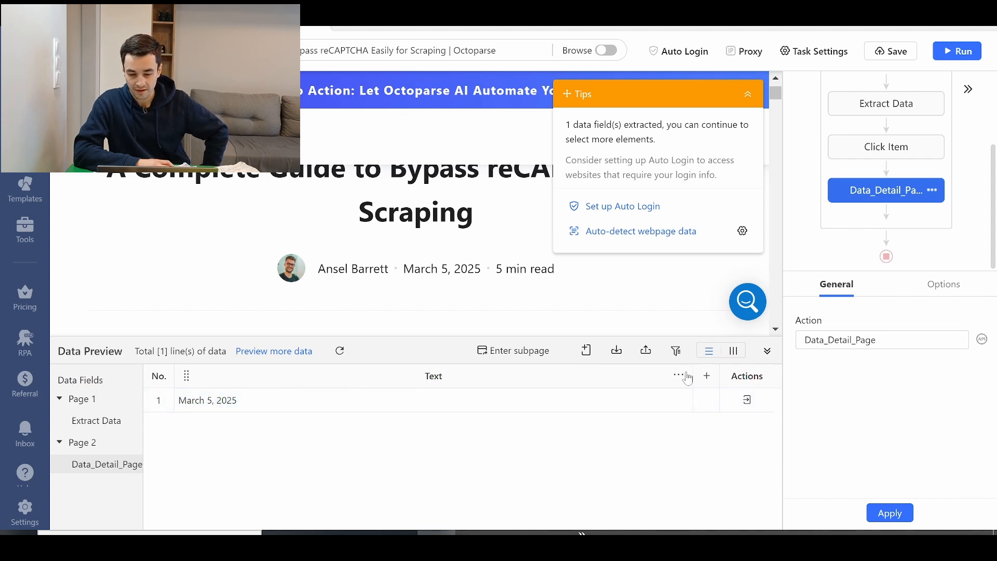
{"action": "left_click", "coordinate": [678, 376]}
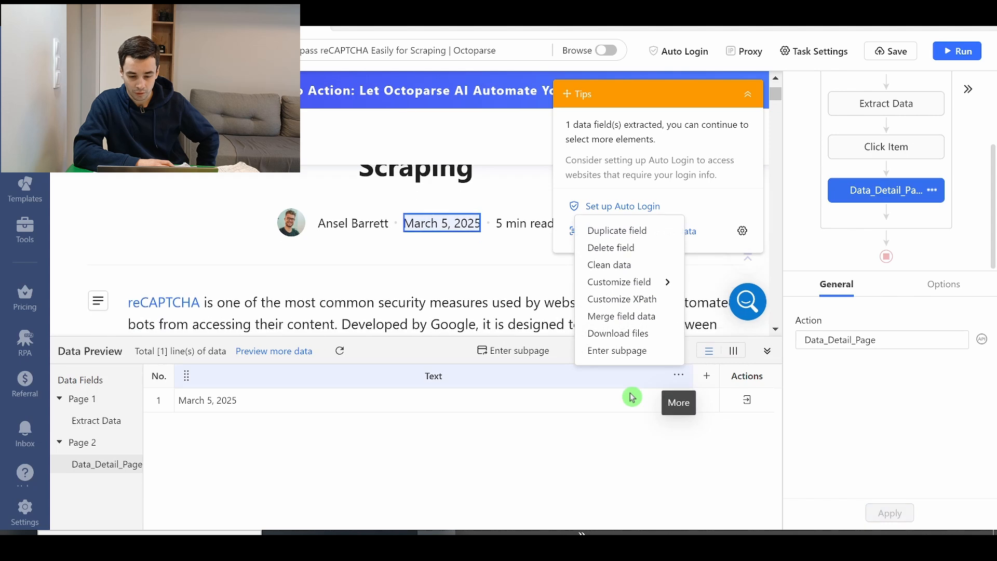
{"action": "mouse_move", "coordinate": [654, 281]}
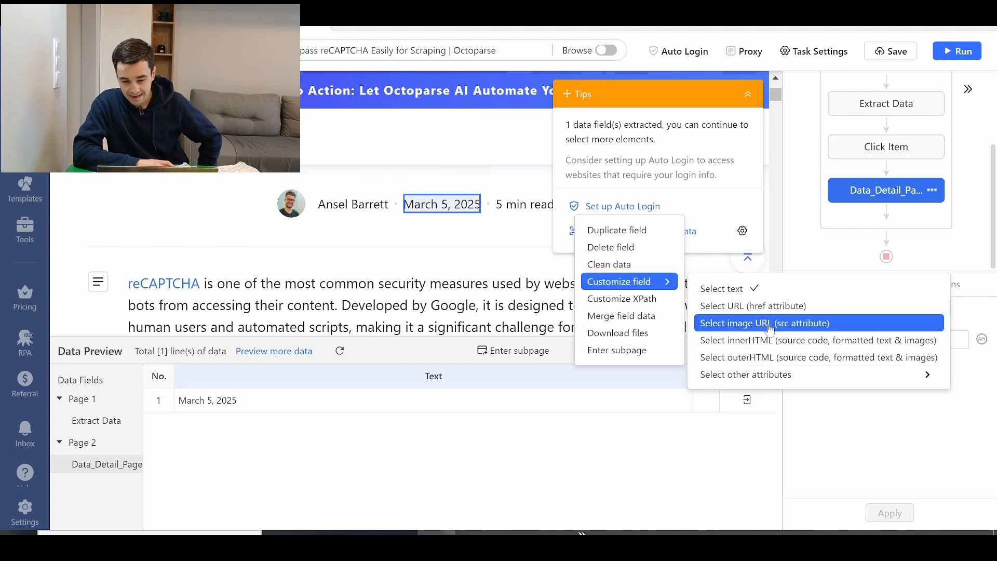
{"action": "mouse_move", "coordinate": [761, 376]}
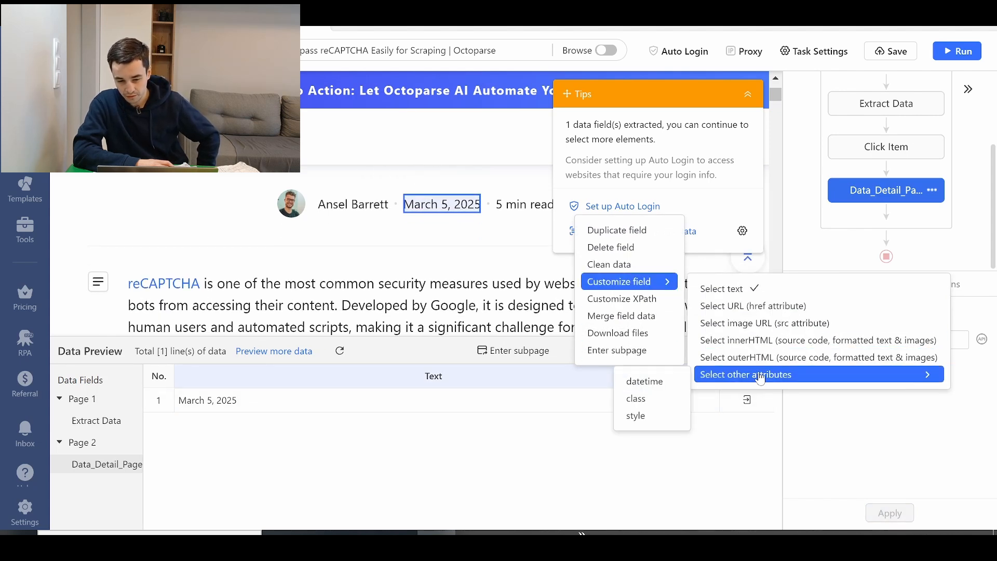
{"action": "mouse_move", "coordinate": [705, 374]}
{"action": "left_click", "coordinate": [649, 382]}
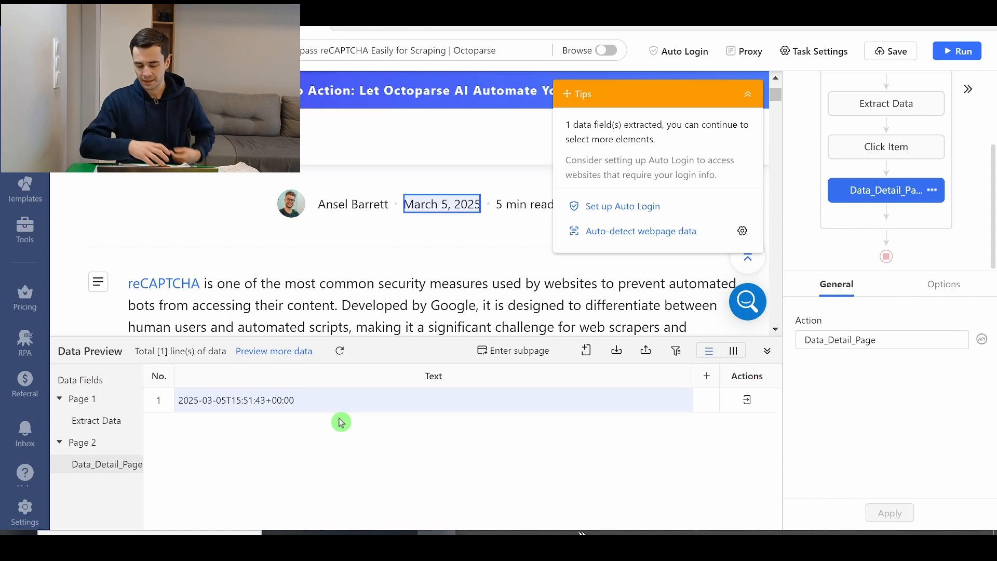
Rename the extracted publication date field as Date.
{"action": "double_click", "coordinate": [433, 376]}
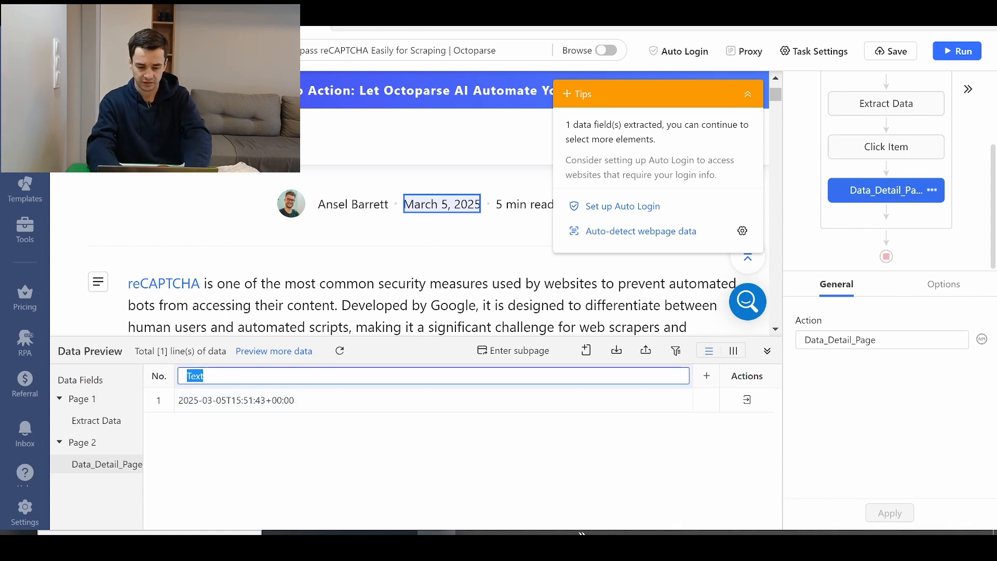
{"action": "type", "text": "Date"}
{"action": "key", "text": "Return"}
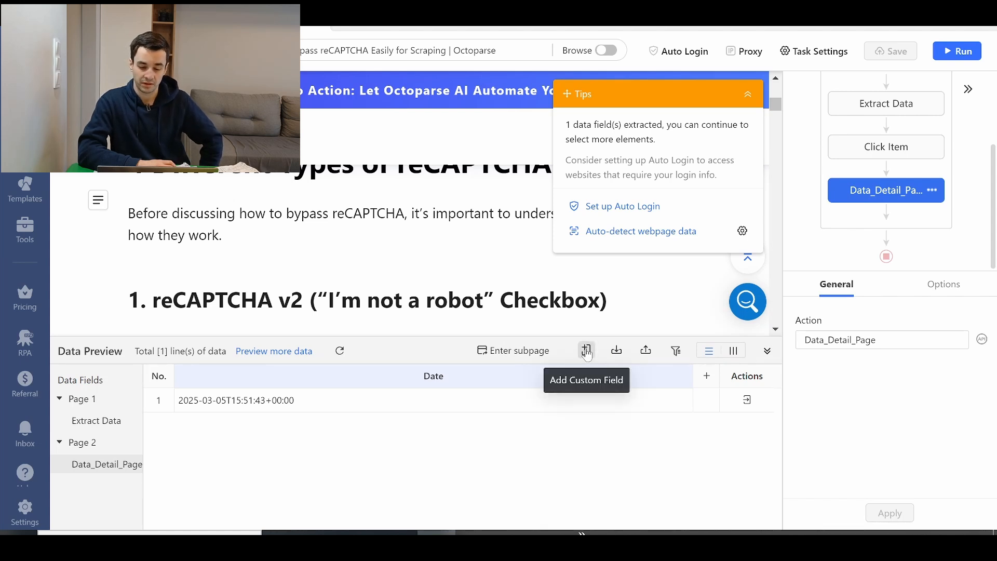
Add the page URL as a page-level field to Data_Detail_Page and place it before the Date column.
{"action": "left_click", "coordinate": [586, 351]}
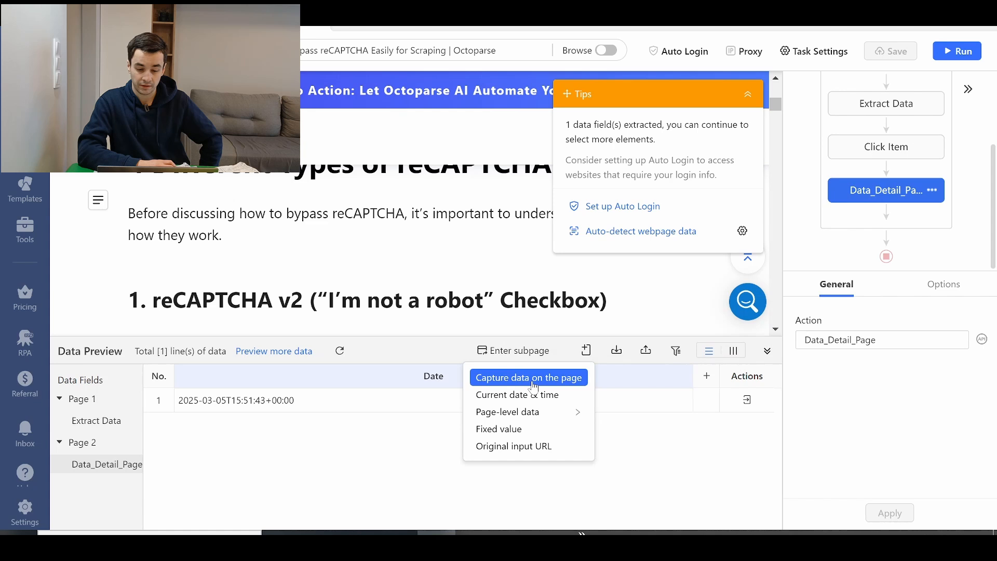
{"action": "mouse_move", "coordinate": [536, 413]}
{"action": "left_click", "coordinate": [627, 422]}
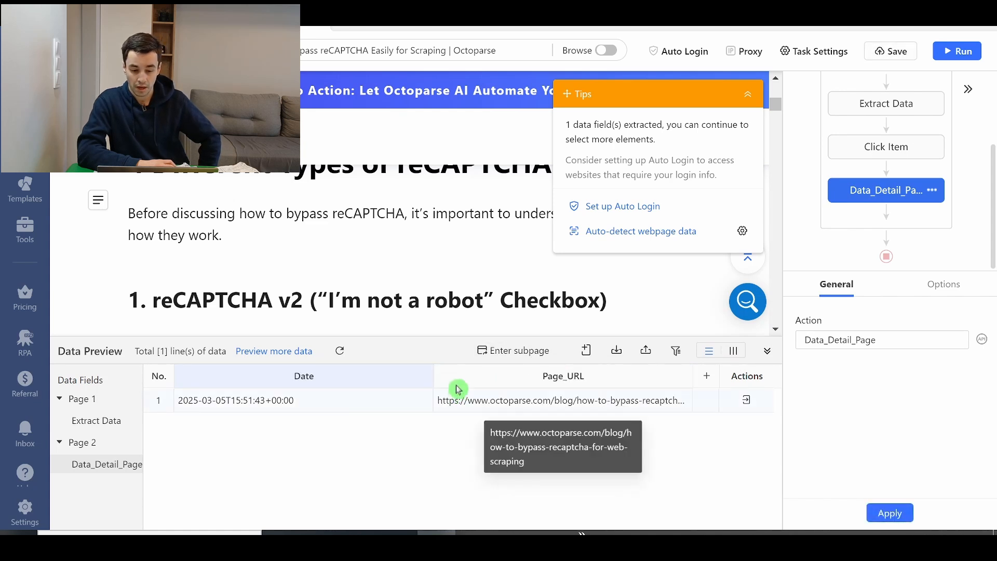
{"action": "left_click_drag", "start_coordinate": [385, 382], "coordinate": [186, 383]}
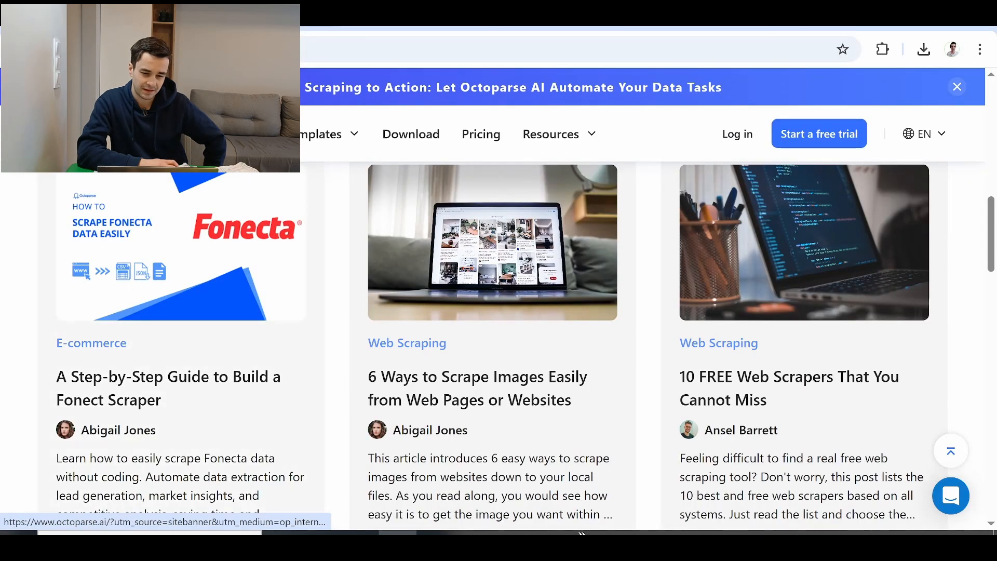
In the Chrome browser, open the blog's Fonect scraper article and inspect the meta description in its HTML.
{"action": "left_click", "coordinate": [177, 229]}
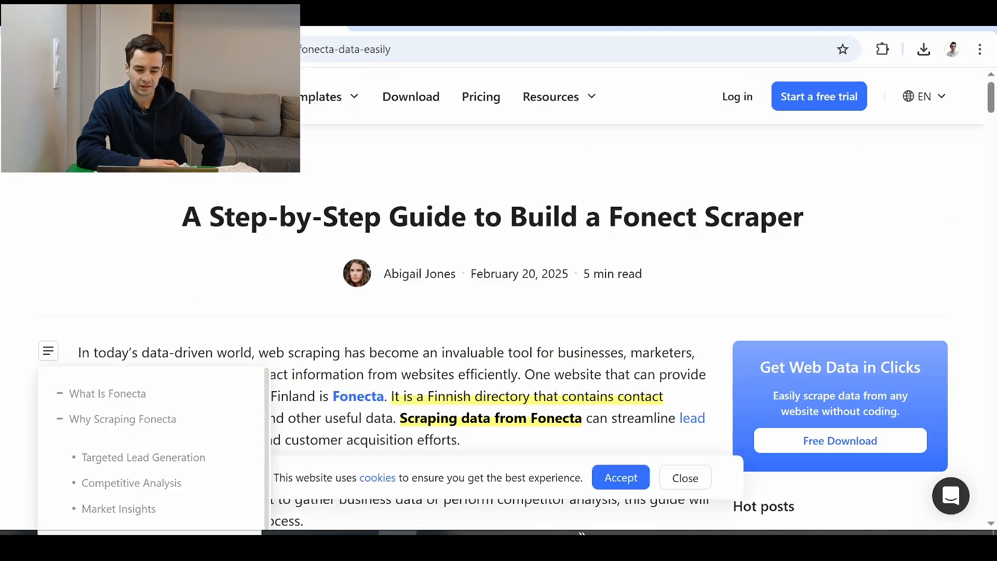
{"action": "right_click", "coordinate": [275, 293]}
{"action": "left_click", "coordinate": [292, 509]}
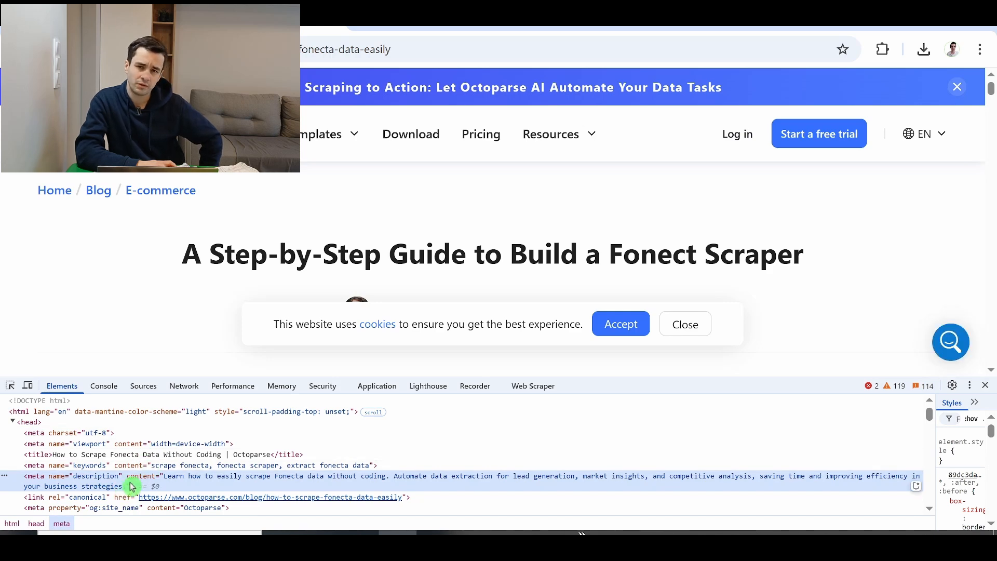
Look through the Fonect scraper article's body text while its meta description remains open for inspection.
{"action": "scroll", "coordinate": [234, 224], "scroll_direction": "down", "scroll_amount": 10}
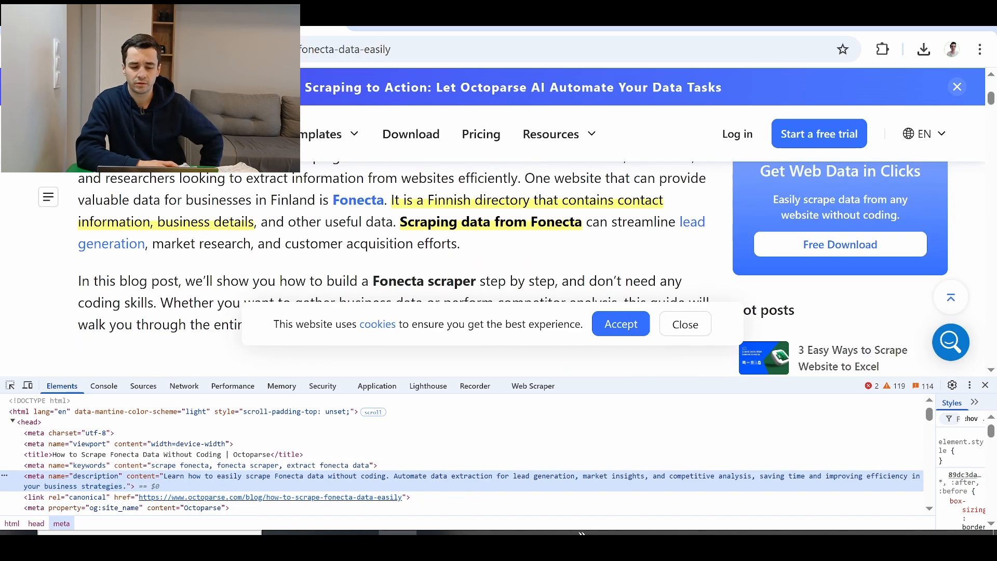
{"action": "scroll", "coordinate": [111, 238], "scroll_direction": "down", "scroll_amount": 6}
{"action": "scroll", "coordinate": [233, 208], "scroll_direction": "up", "scroll_amount": 1}
{"action": "scroll", "coordinate": [269, 200], "scroll_direction": "down", "scroll_amount": 1}
{"action": "scroll", "coordinate": [268, 200], "scroll_direction": "down", "scroll_amount": 6}
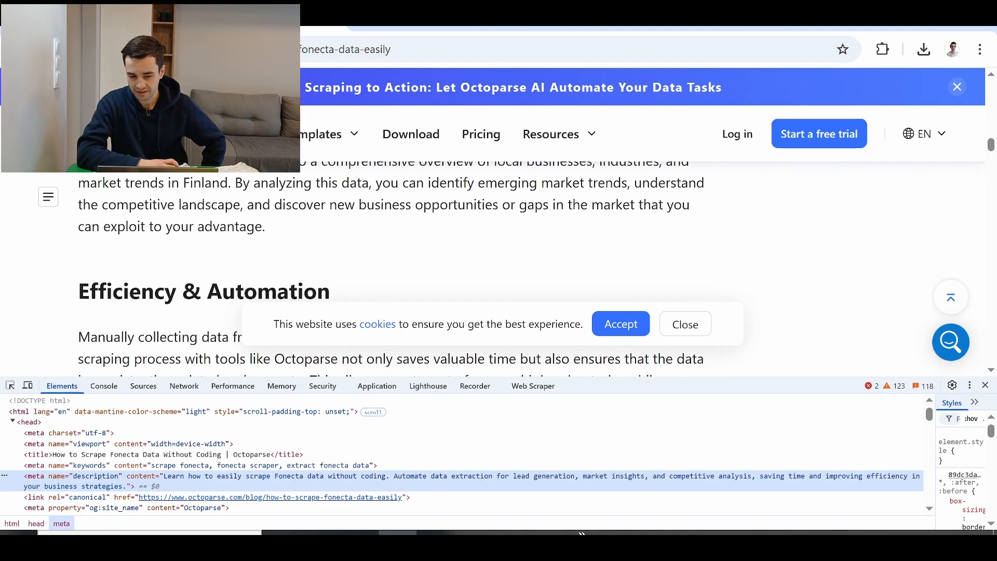
{"action": "scroll", "coordinate": [266, 171], "scroll_direction": "up", "scroll_amount": 20}
{"action": "scroll", "coordinate": [148, 249], "scroll_direction": "down", "scroll_amount": 3}
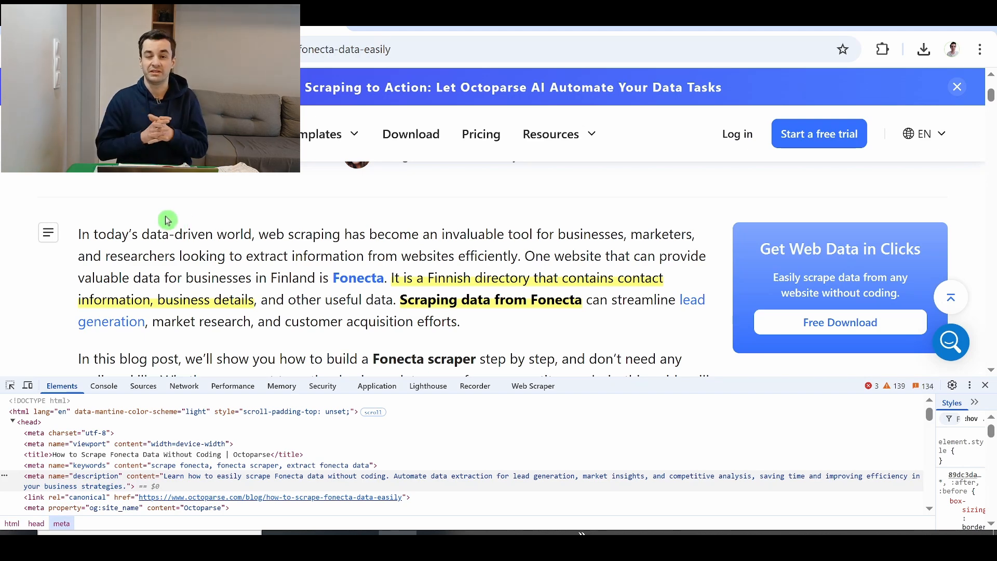
{"action": "scroll", "coordinate": [862, 307], "scroll_direction": "up", "scroll_amount": 3}
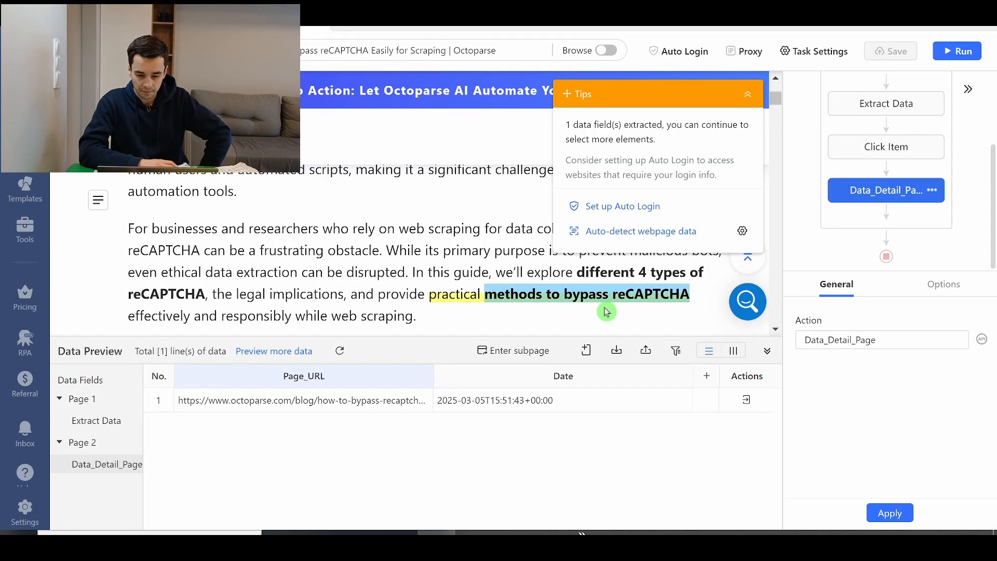
In Octoparse, add the page-level meta description as a field to Data_Detail_Page and save the task.
{"action": "left_click", "coordinate": [589, 355]}
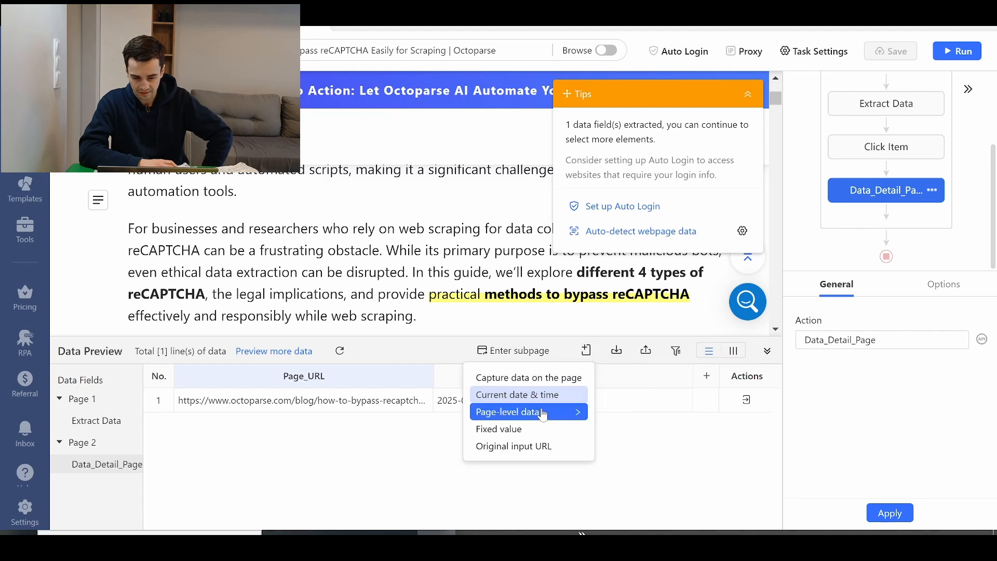
{"action": "mouse_move", "coordinate": [541, 412]}
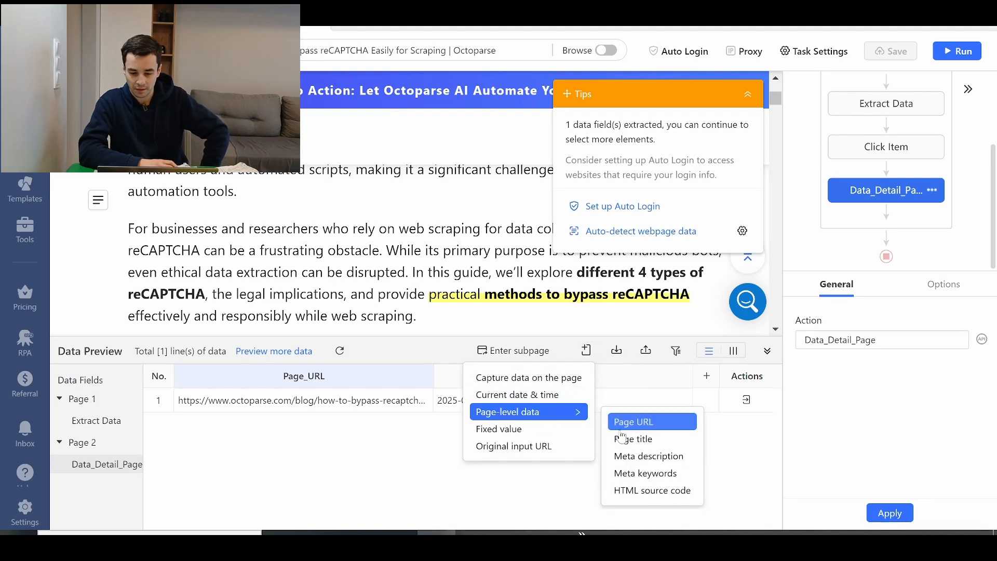
{"action": "left_click", "coordinate": [639, 457]}
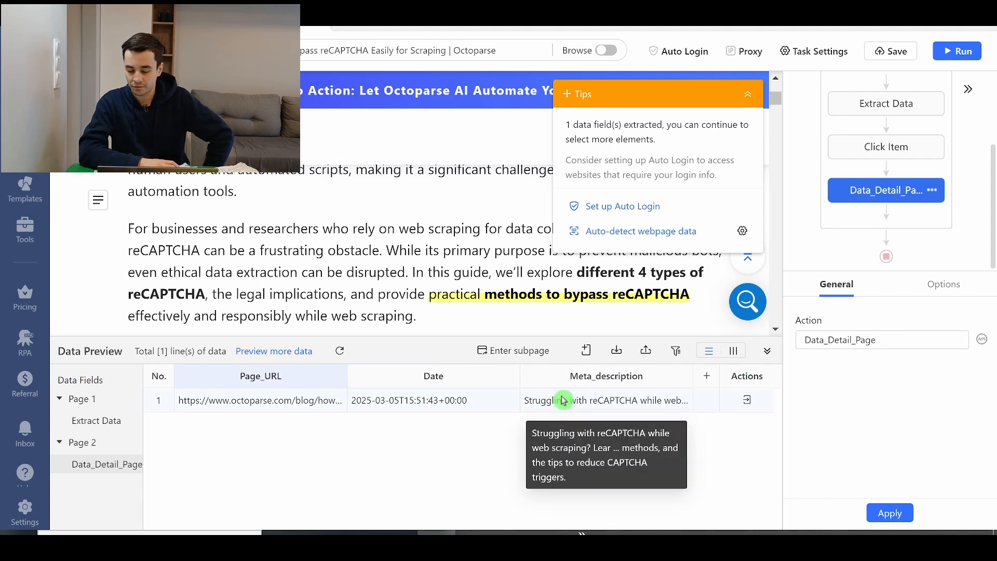
{"action": "left_click", "coordinate": [890, 51]}
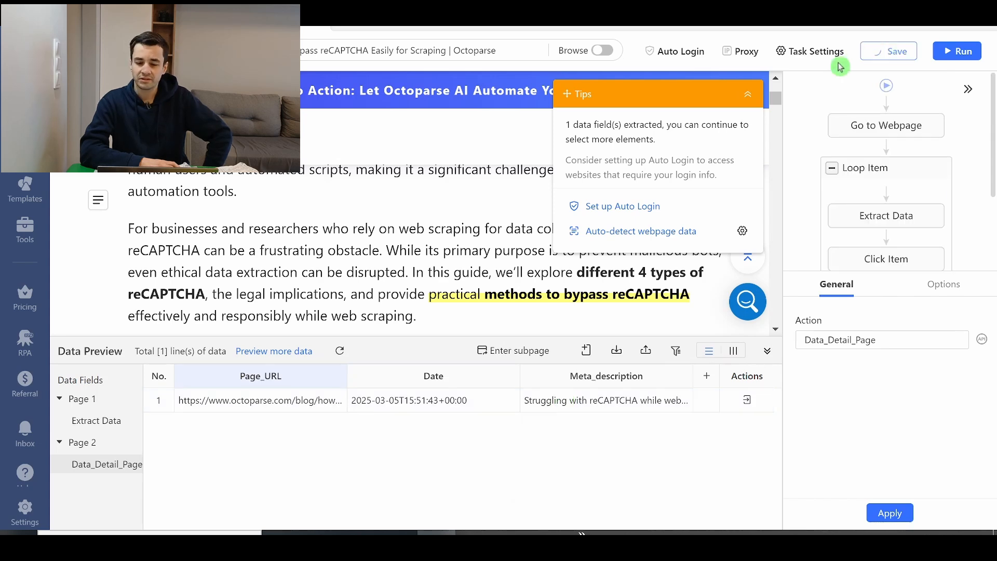
Collapse the tips and the data preview, and enlarge the workflow area to show the whole loop.
{"action": "left_click", "coordinate": [748, 100]}
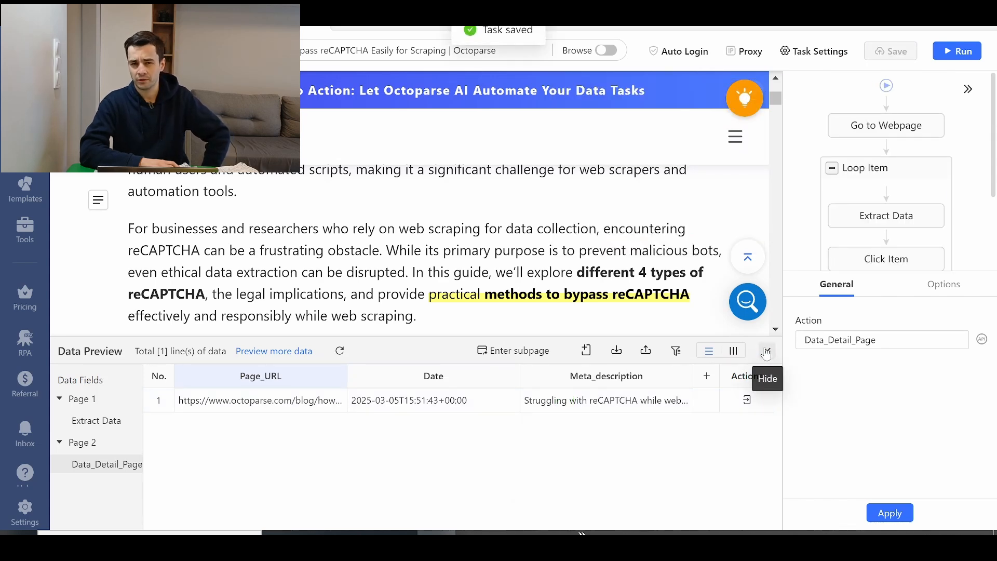
{"action": "left_click", "coordinate": [767, 354]}
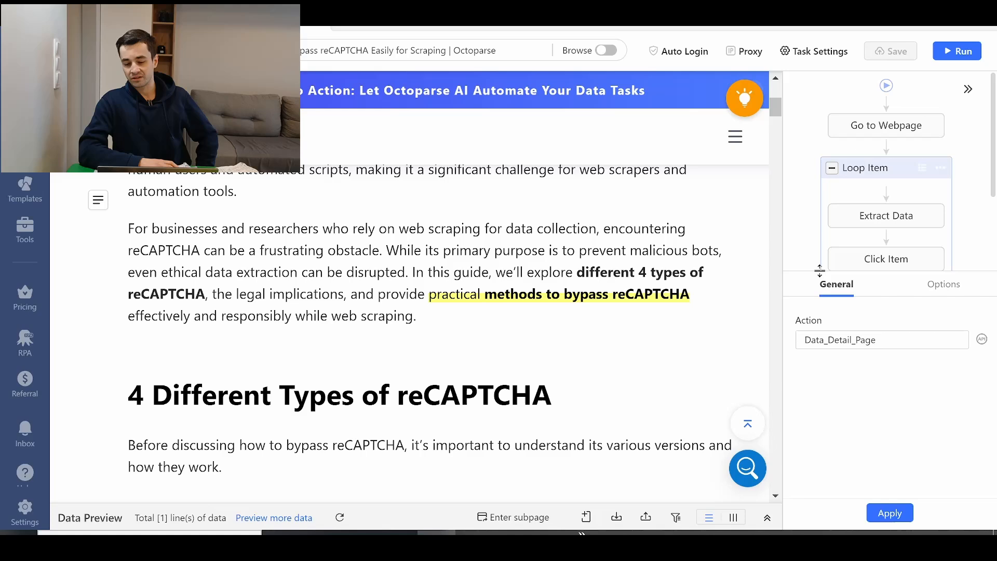
{"action": "left_click_drag", "start_coordinate": [818, 270], "coordinate": [810, 406]}
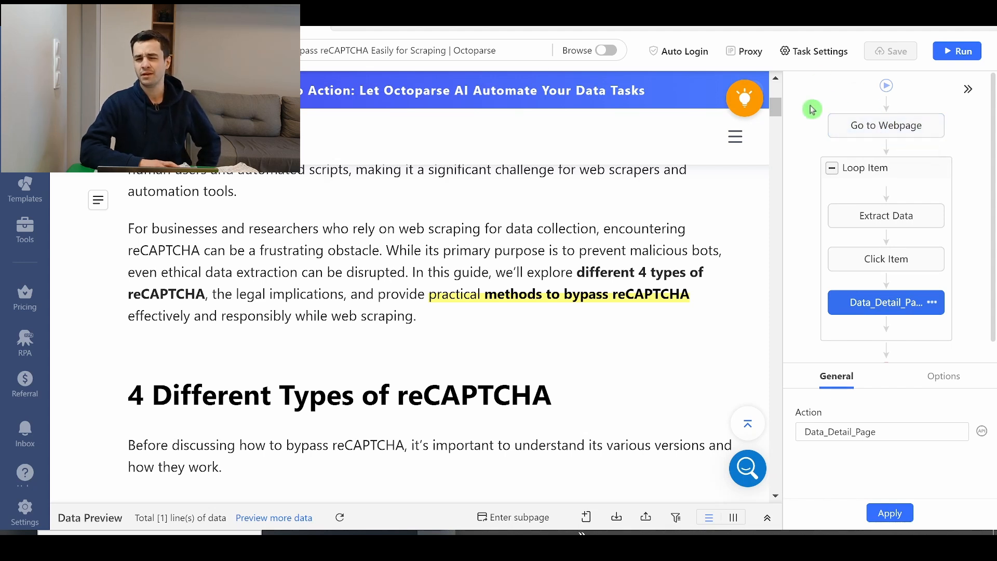
Load the blog page through the Go to Webpage action and create a pagination loop that clicks its next-page arrow.
{"action": "left_click", "coordinate": [878, 127]}
{"action": "scroll", "coordinate": [345, 280], "scroll_direction": "down", "scroll_amount": 1}
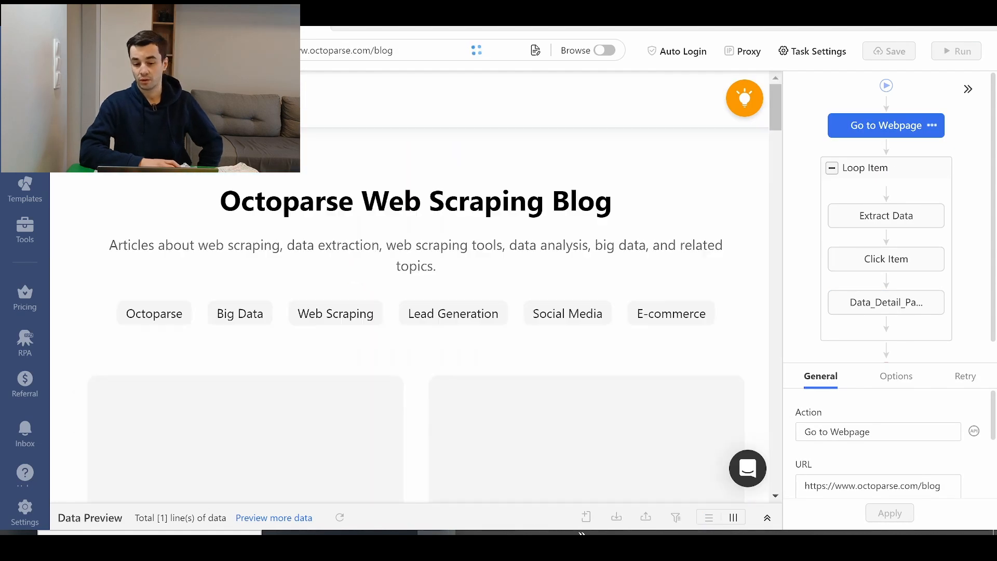
{"action": "scroll", "coordinate": [396, 211], "scroll_direction": "down", "scroll_amount": 6}
{"action": "scroll", "coordinate": [394, 211], "scroll_direction": "down", "scroll_amount": 10}
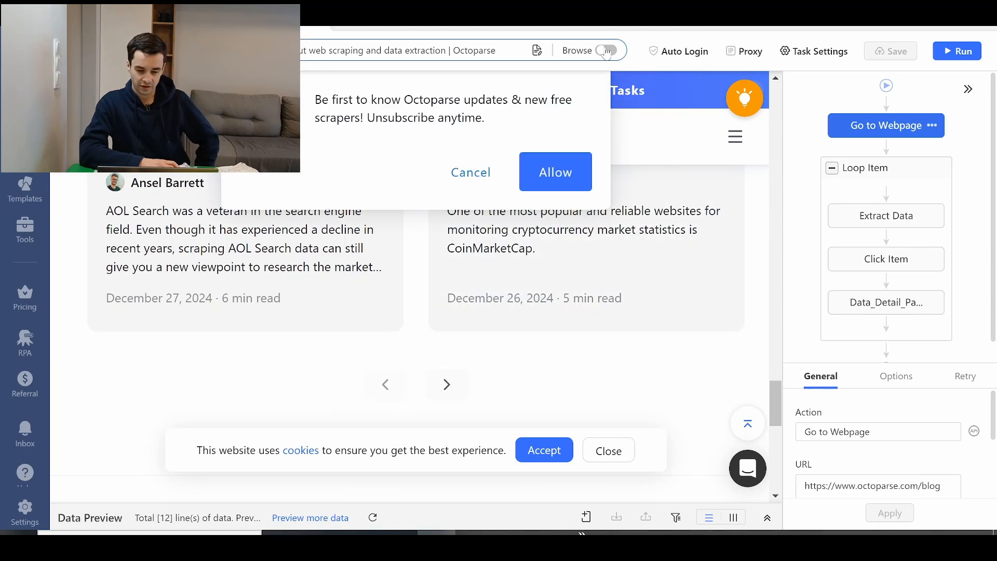
{"action": "left_click", "coordinate": [437, 392]}
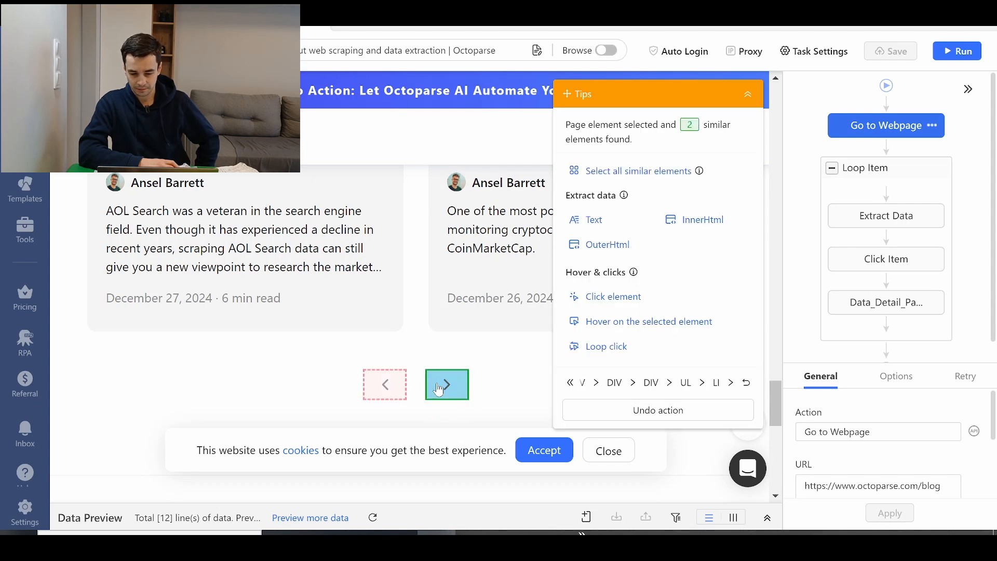
{"action": "mouse_move", "coordinate": [730, 390]}
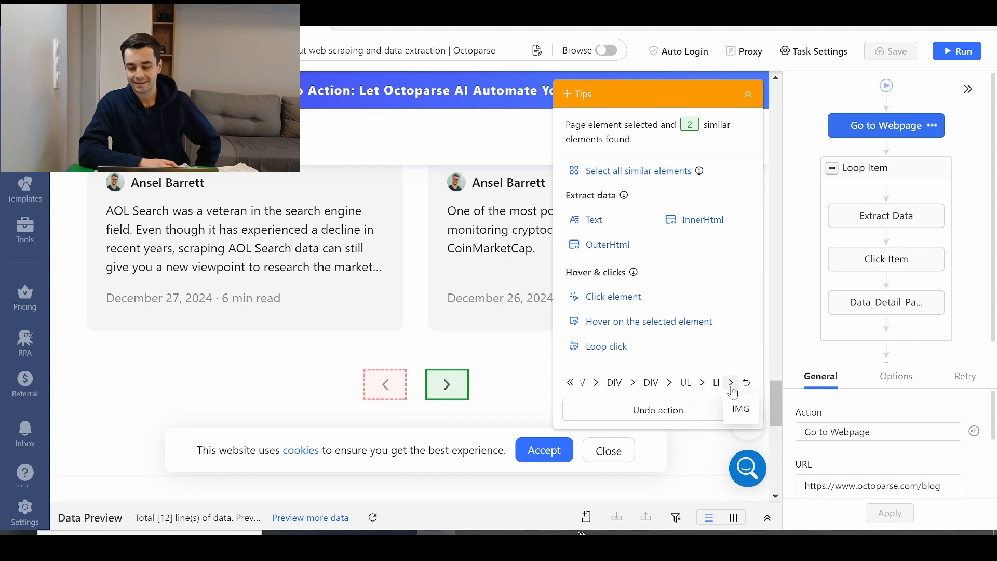
{"action": "left_click", "coordinate": [605, 347]}
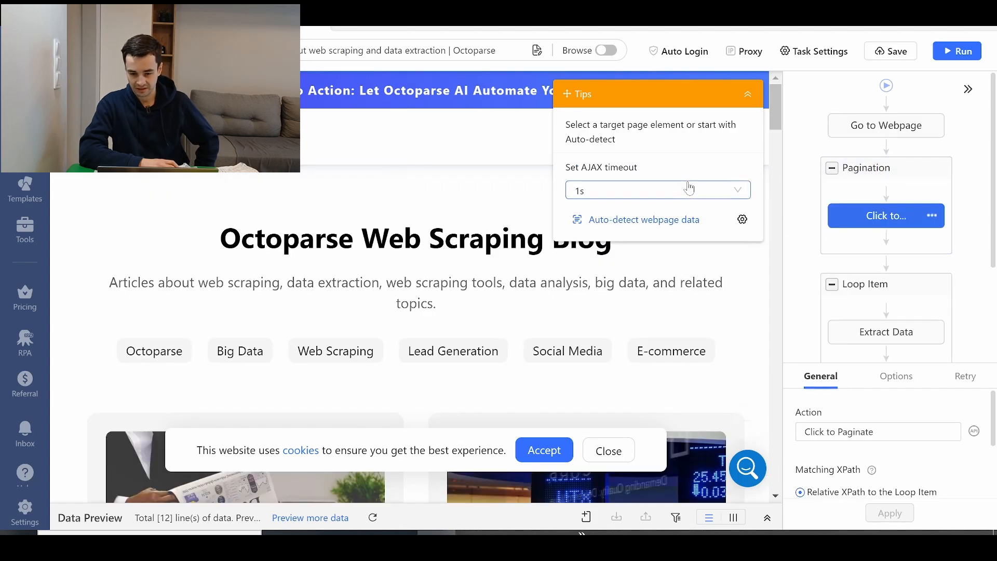
Set the pagination click's AJAX timeout to 10s and collapse the tips.
{"action": "left_click", "coordinate": [680, 191]}
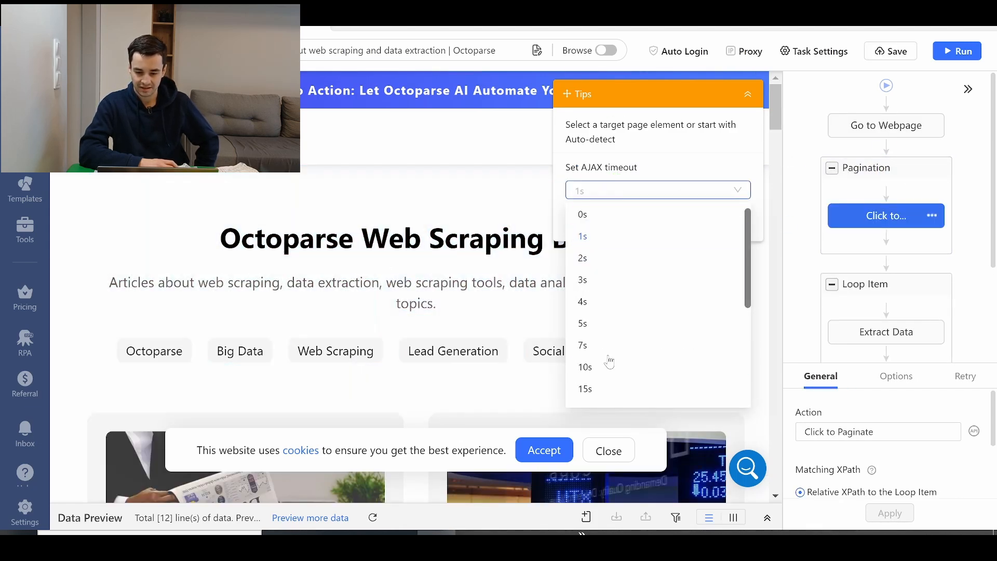
{"action": "left_click", "coordinate": [610, 367]}
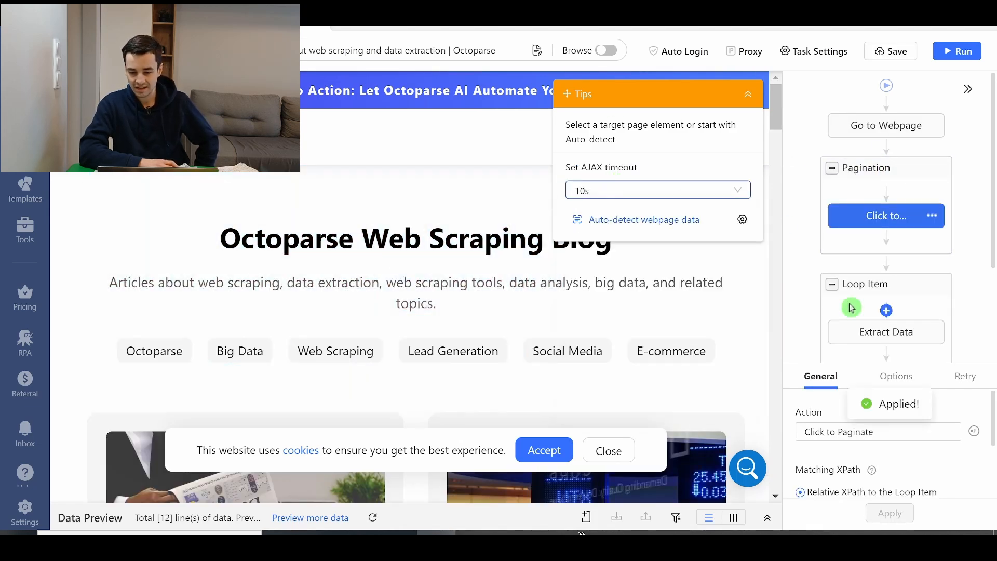
{"action": "left_click", "coordinate": [752, 96]}
Test the pagination by running the Pagination loop and its Click to Paginate action, and check which blog page loads.
{"action": "left_click", "coordinate": [979, 93]}
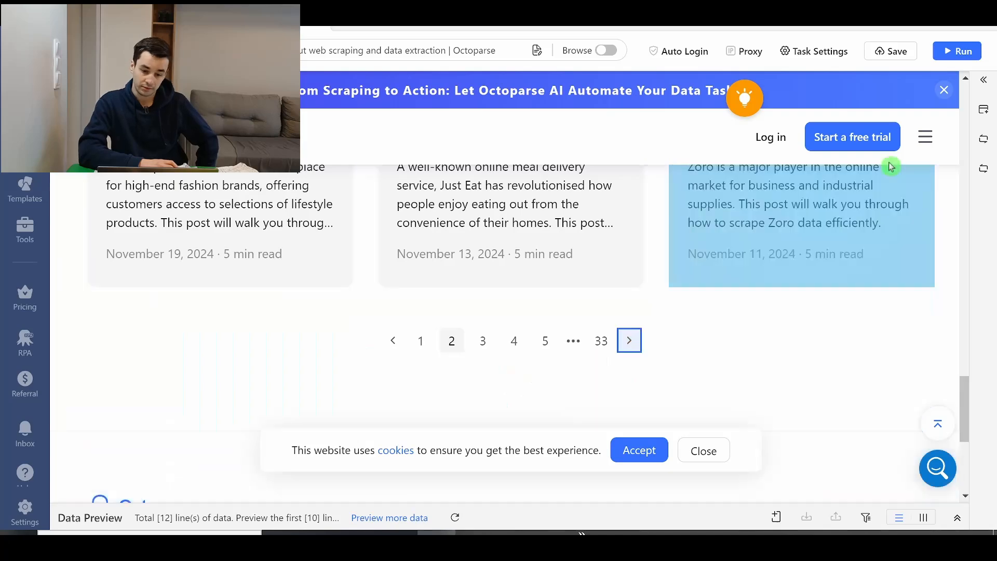
{"action": "left_click", "coordinate": [982, 82]}
{"action": "left_click", "coordinate": [883, 172]}
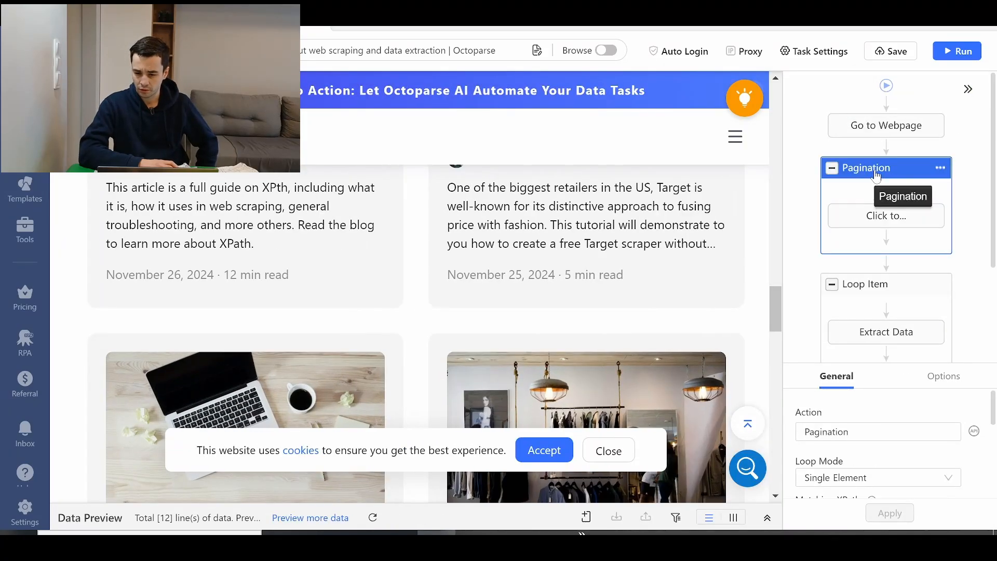
{"action": "scroll", "coordinate": [663, 264], "scroll_direction": "down", "scroll_amount": 15}
{"action": "scroll", "coordinate": [655, 269], "scroll_direction": "up", "scroll_amount": 4}
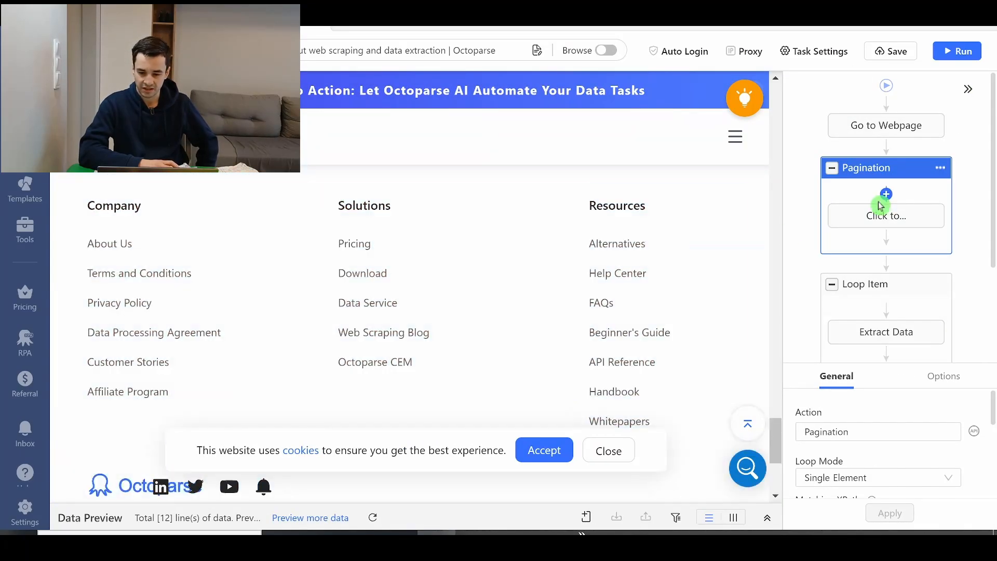
{"action": "left_click", "coordinate": [881, 228]}
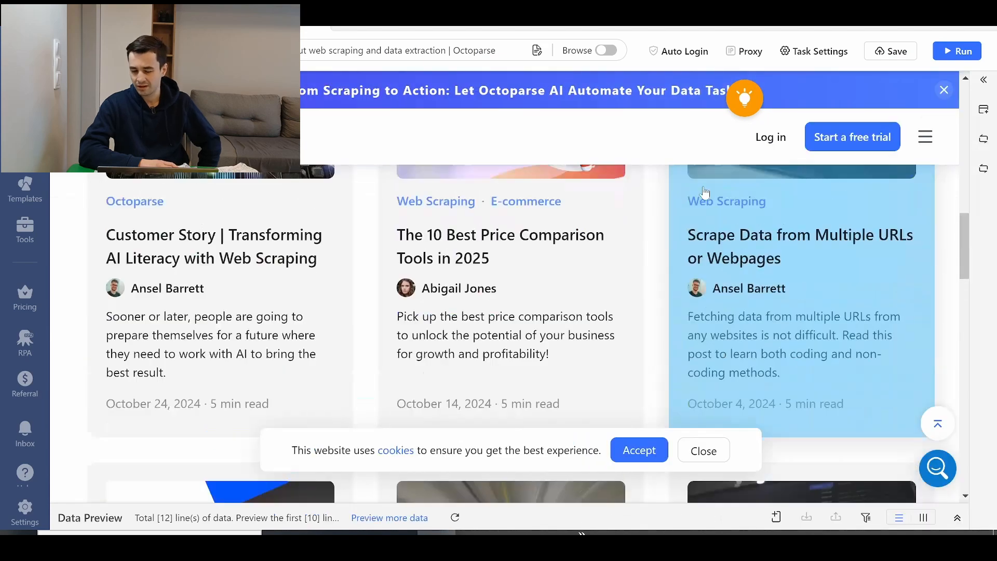
Move the Loop Item loop inside the Pagination loop, ahead of the Click to Paginate action.
{"action": "scroll", "coordinate": [703, 196], "scroll_direction": "up", "scroll_amount": 3}
{"action": "scroll", "coordinate": [693, 198], "scroll_direction": "down", "scroll_amount": 9}
{"action": "scroll", "coordinate": [571, 203], "scroll_direction": "down", "scroll_amount": 15}
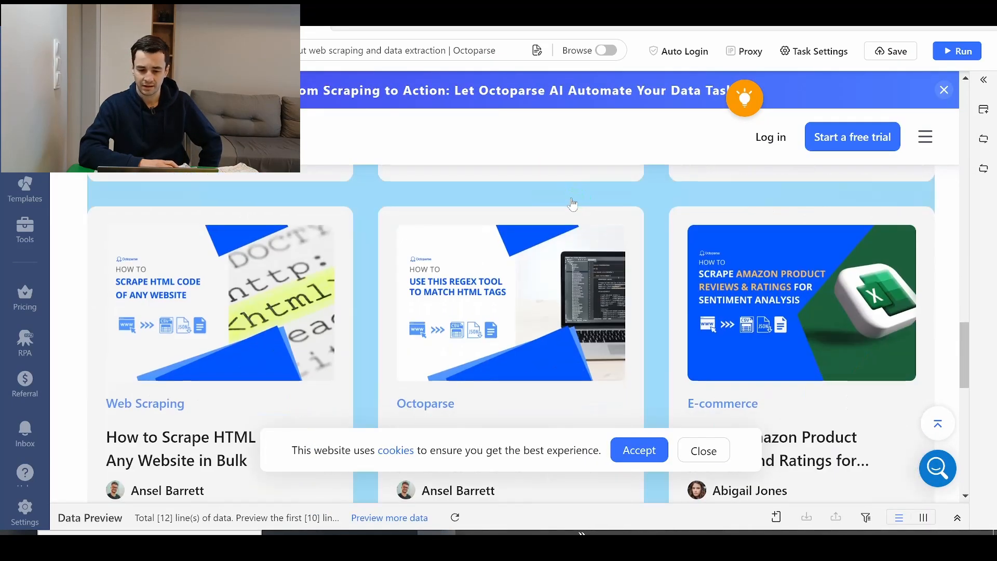
{"action": "scroll", "coordinate": [494, 242], "scroll_direction": "up", "scroll_amount": 1}
{"action": "scroll", "coordinate": [512, 260], "scroll_direction": "up", "scroll_amount": 1}
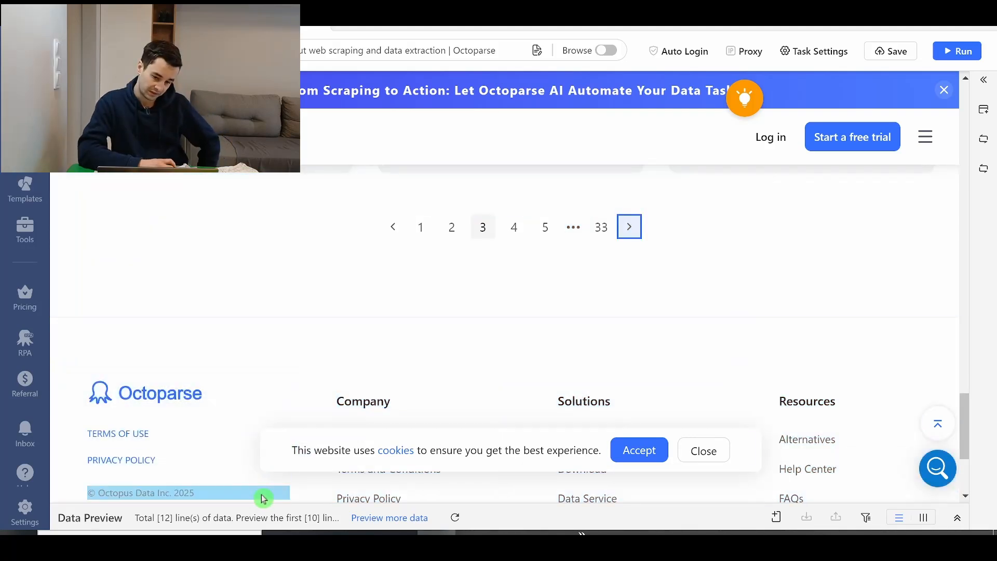
{"action": "left_click", "coordinate": [983, 81]}
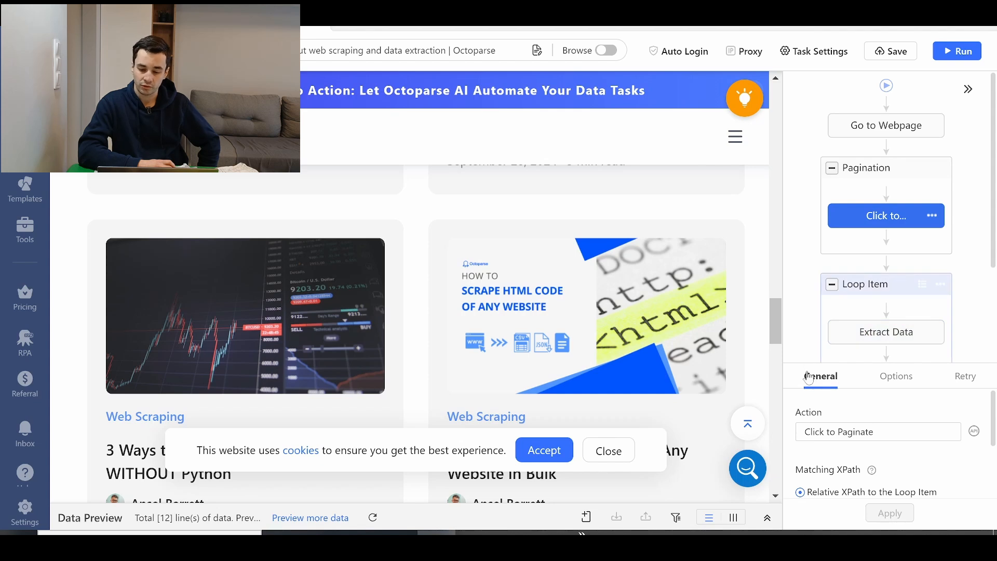
{"action": "left_click_drag", "start_coordinate": [851, 280], "coordinate": [860, 197]}
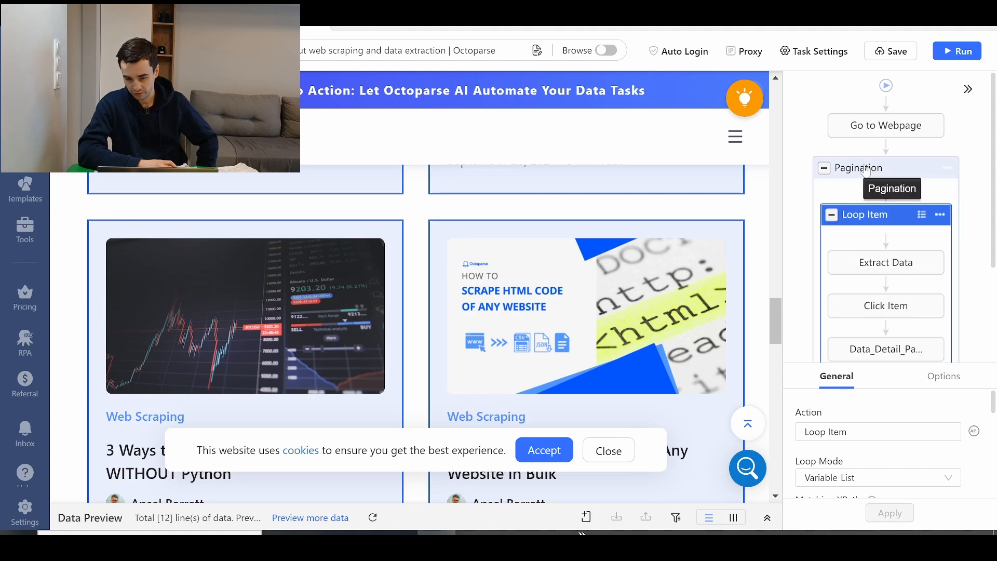
Review the nested order of the Pagination and Loop Item loops and the listed loop items, and save the task.
{"action": "left_click", "coordinate": [865, 169]}
{"action": "left_click", "coordinate": [889, 215]}
{"action": "scroll", "coordinate": [886, 262], "scroll_direction": "down", "scroll_amount": 3}
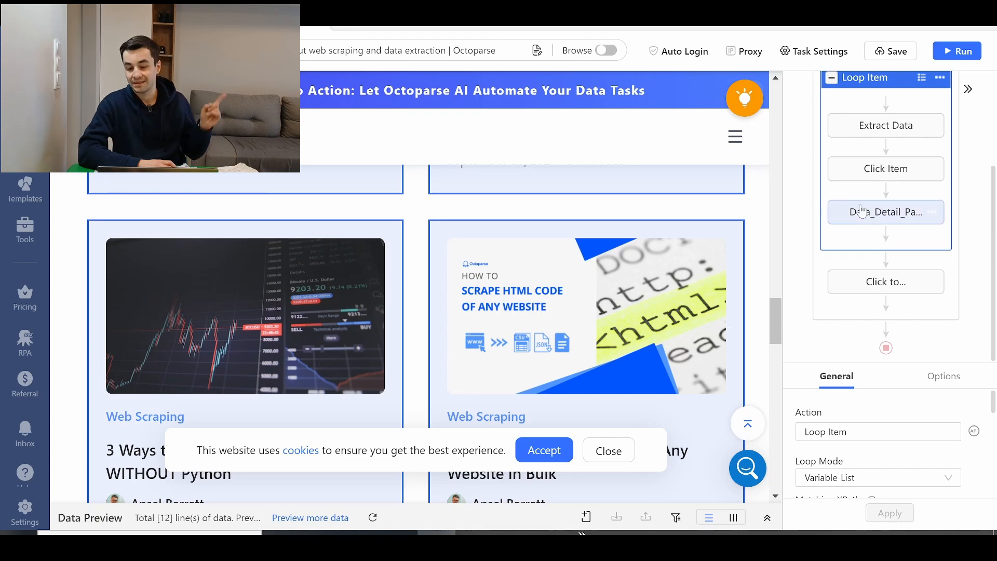
{"action": "left_click", "coordinate": [871, 292]}
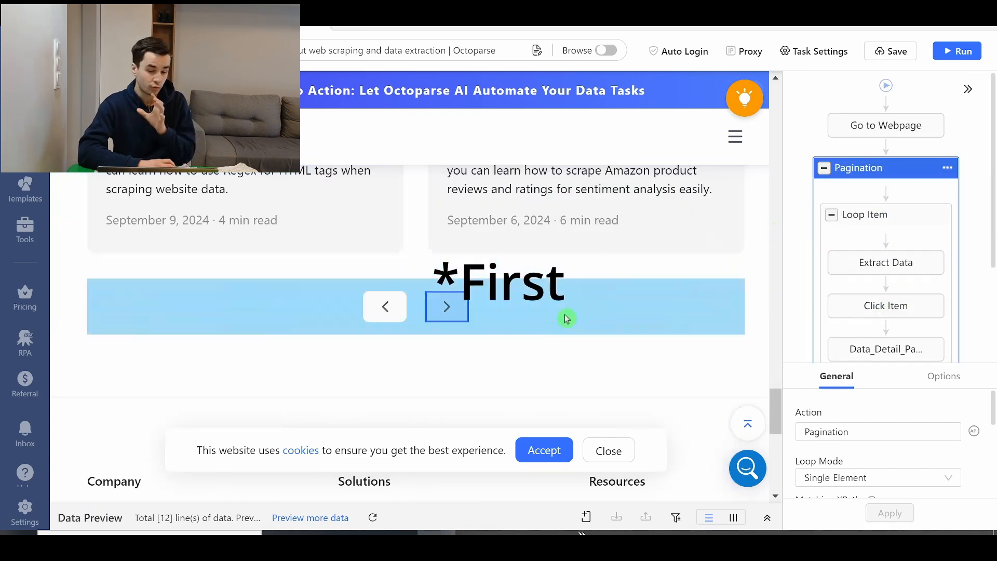
{"action": "left_click", "coordinate": [884, 222]}
{"action": "scroll", "coordinate": [878, 457], "scroll_direction": "down", "scroll_amount": 5}
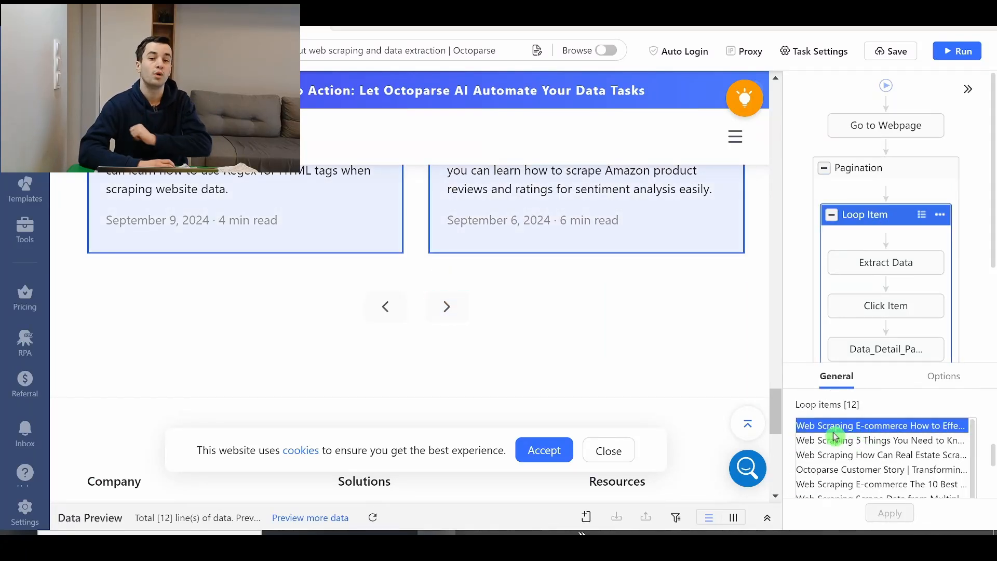
{"action": "scroll", "coordinate": [873, 274], "scroll_direction": "down", "scroll_amount": 3}
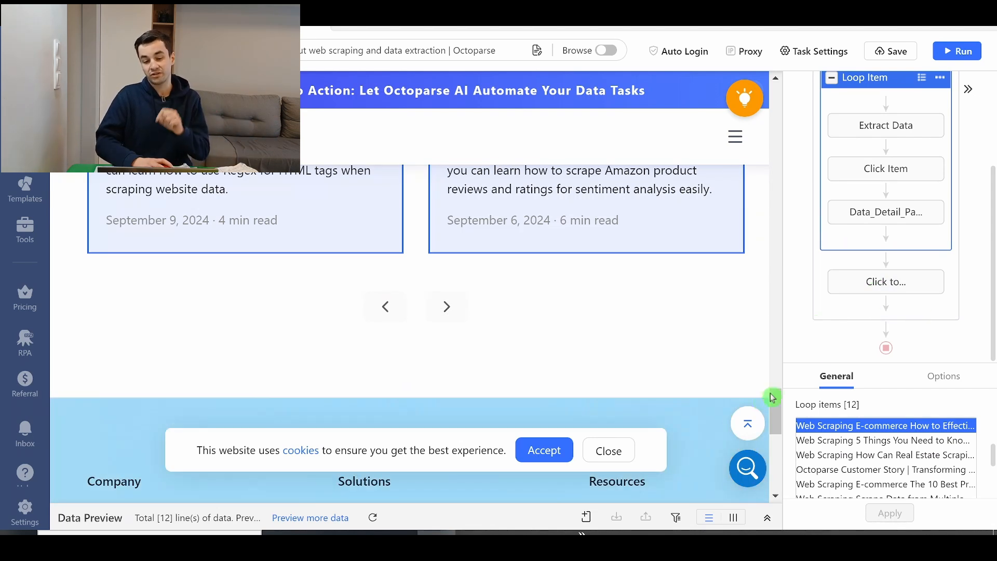
{"action": "scroll", "coordinate": [885, 306], "scroll_direction": "up", "scroll_amount": 3}
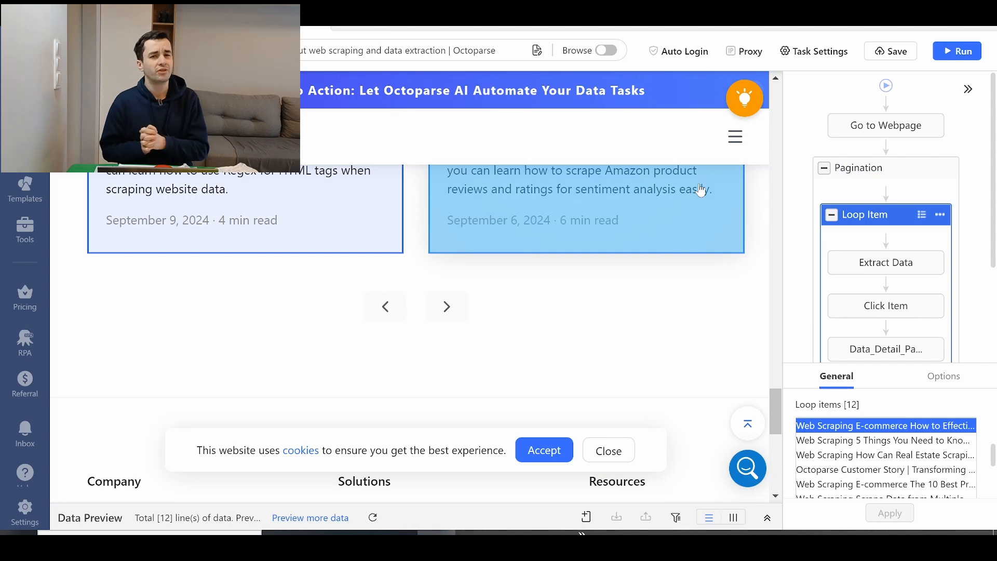
{"action": "key", "text": "ctrl+s"}
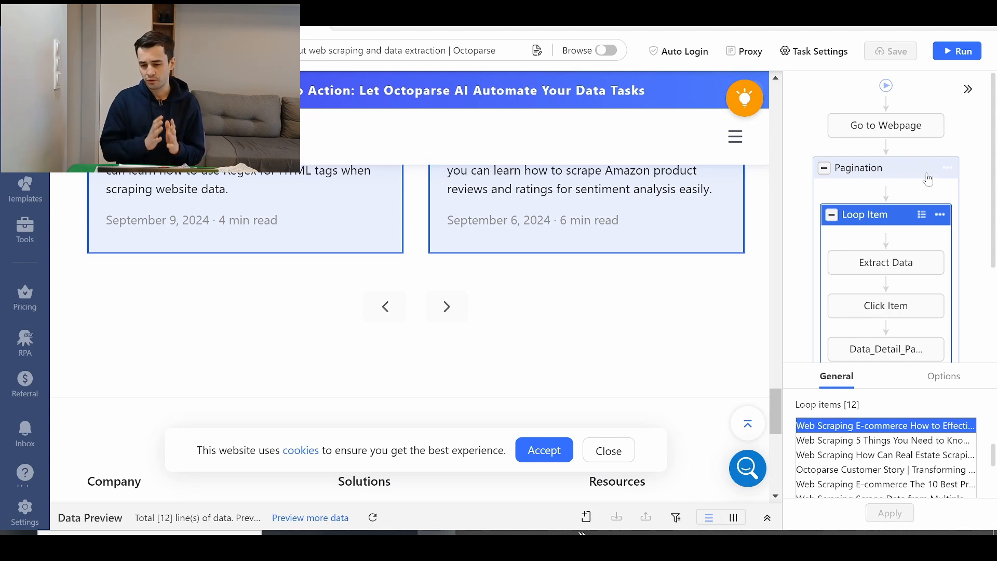
Enable a 1s wait before action for the Pagination loop and apply it.
{"action": "left_click", "coordinate": [861, 174]}
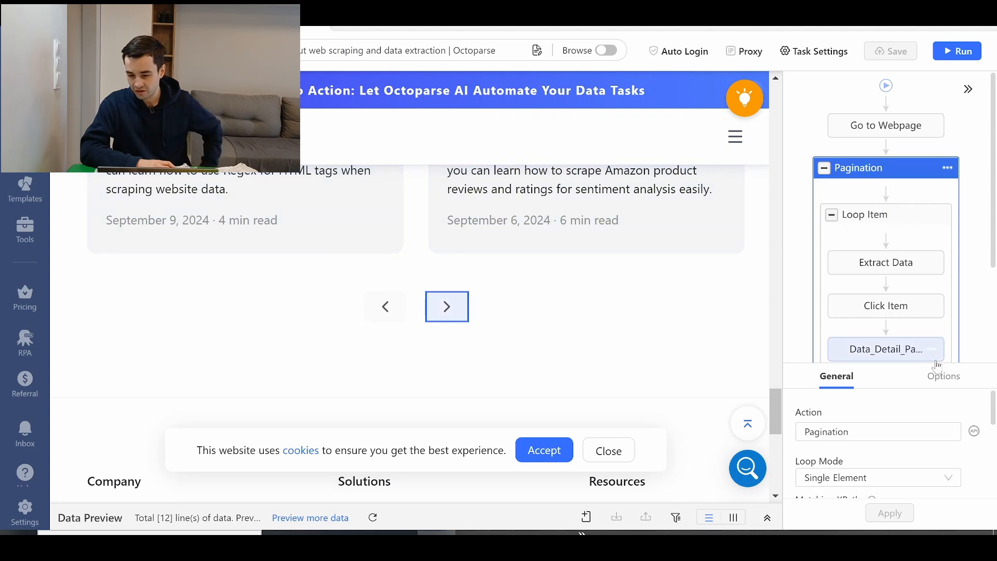
{"action": "left_click", "coordinate": [958, 383]}
{"action": "left_click", "coordinate": [863, 432]}
{"action": "left_click", "coordinate": [879, 450]}
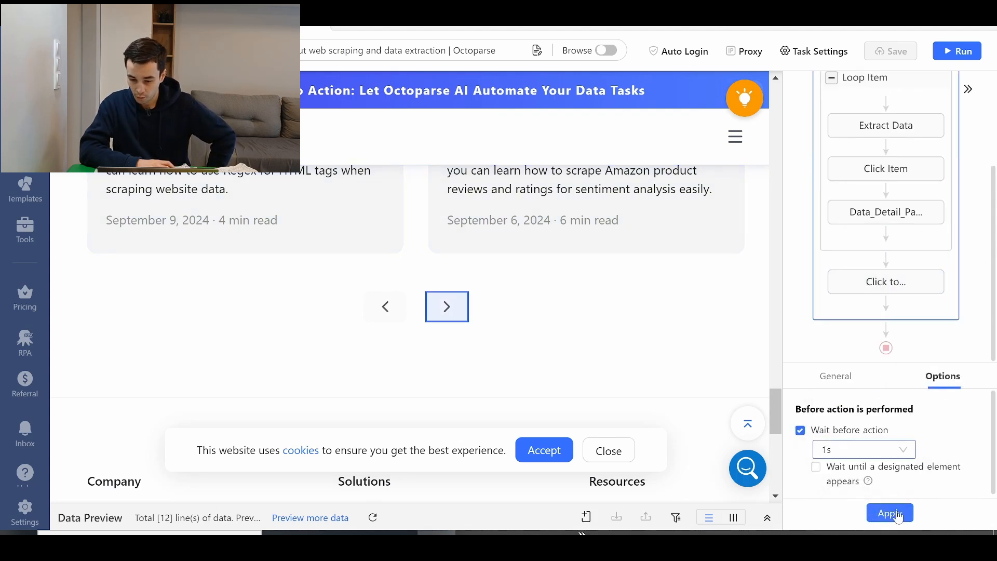
{"action": "left_click", "coordinate": [878, 514]}
Enable a 1s wait before action for the Loop Item loop and apply it.
{"action": "scroll", "coordinate": [884, 213], "scroll_direction": "up", "scroll_amount": 3}
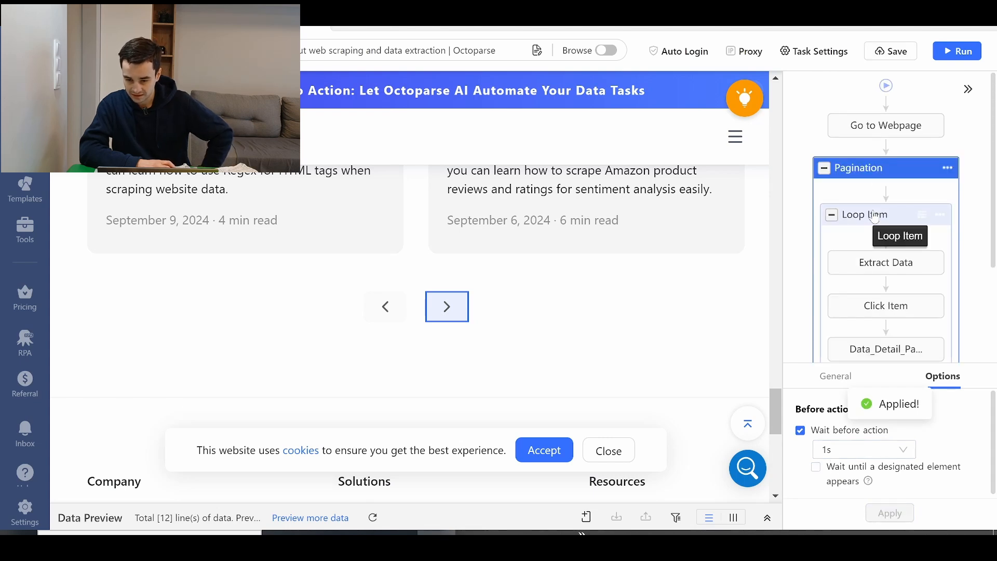
{"action": "left_click", "coordinate": [884, 213]}
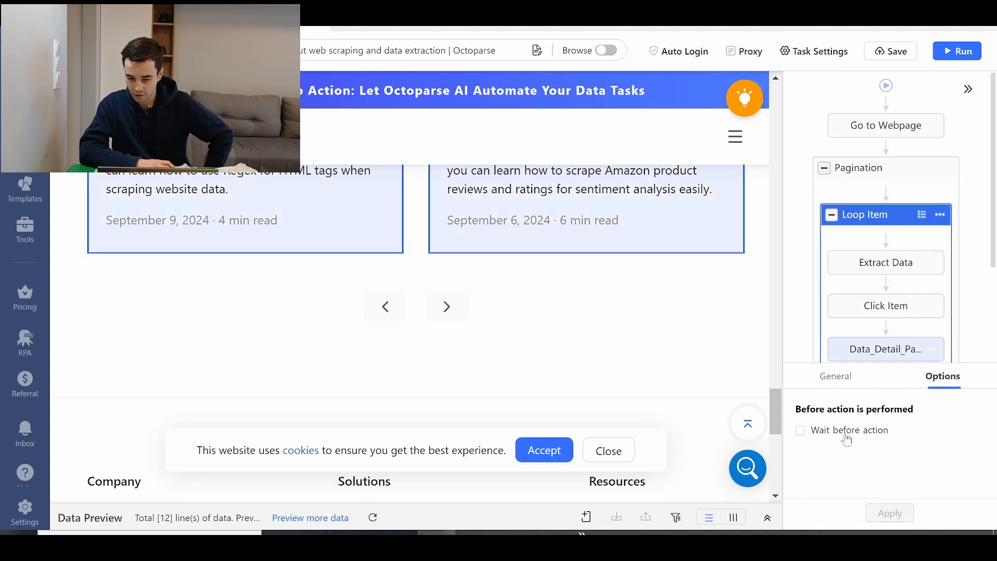
{"action": "left_click", "coordinate": [863, 431]}
{"action": "left_click", "coordinate": [838, 443]}
{"action": "left_click", "coordinate": [839, 431]}
{"action": "left_click", "coordinate": [889, 513]}
Enable the wait before action for the Click Item action and choose its duration.
{"action": "scroll", "coordinate": [872, 182], "scroll_direction": "down", "scroll_amount": 3}
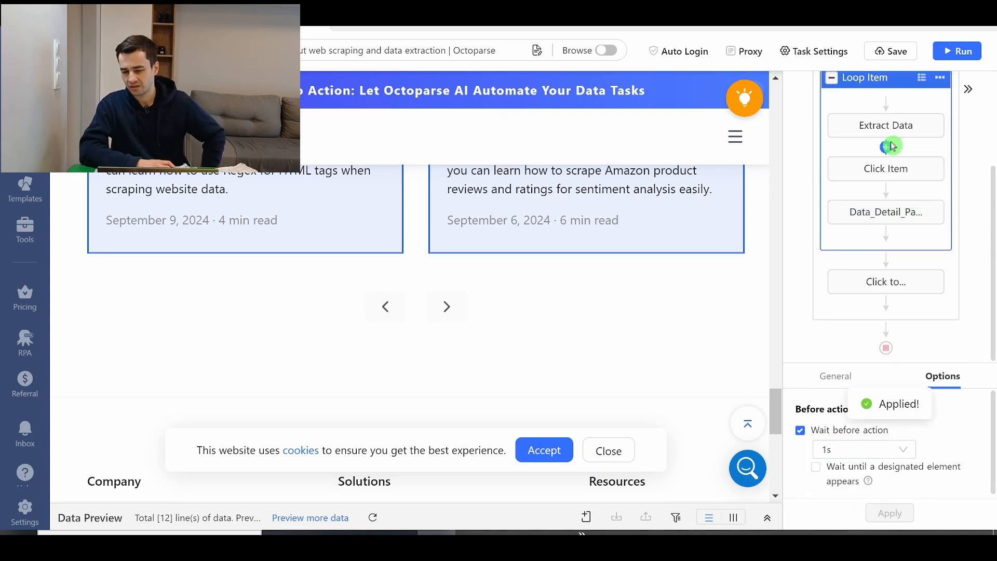
{"action": "left_click", "coordinate": [846, 171]}
{"action": "left_click", "coordinate": [895, 376]}
{"action": "left_click", "coordinate": [846, 431]}
{"action": "left_click", "coordinate": [860, 432]}
{"action": "left_click", "coordinate": [857, 432]}
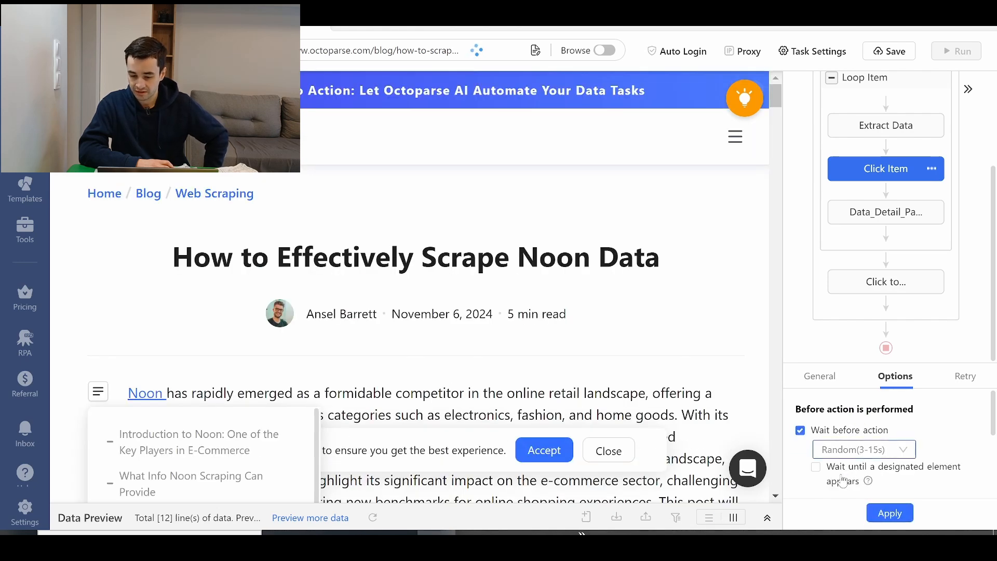
{"action": "left_click", "coordinate": [846, 445]}
{"action": "left_click", "coordinate": [843, 430]}
Enable a 3s wait before the Data_Detail_Page extraction and apply it.
{"action": "left_click", "coordinate": [918, 212]}
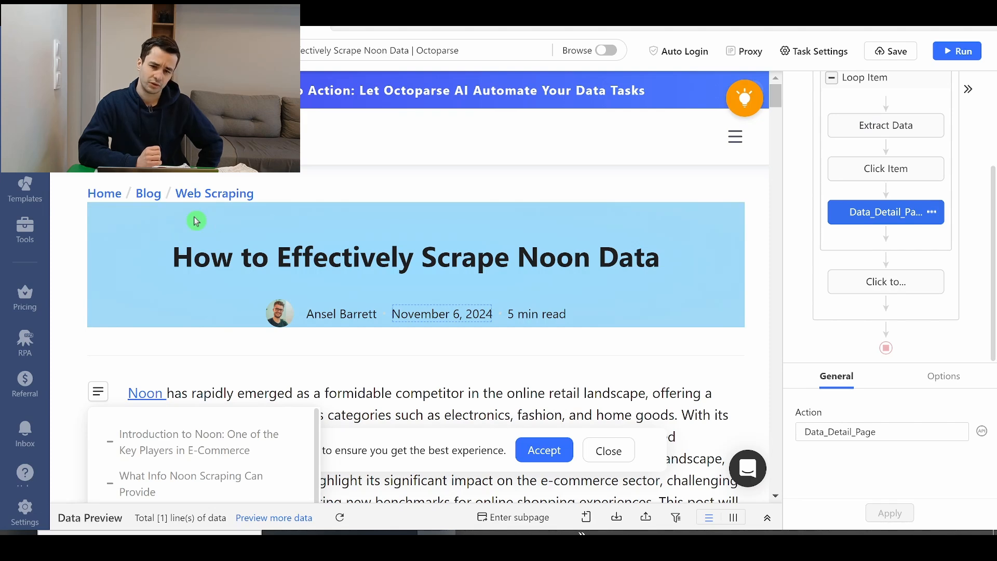
{"action": "left_click", "coordinate": [862, 229]}
{"action": "left_click", "coordinate": [943, 376]}
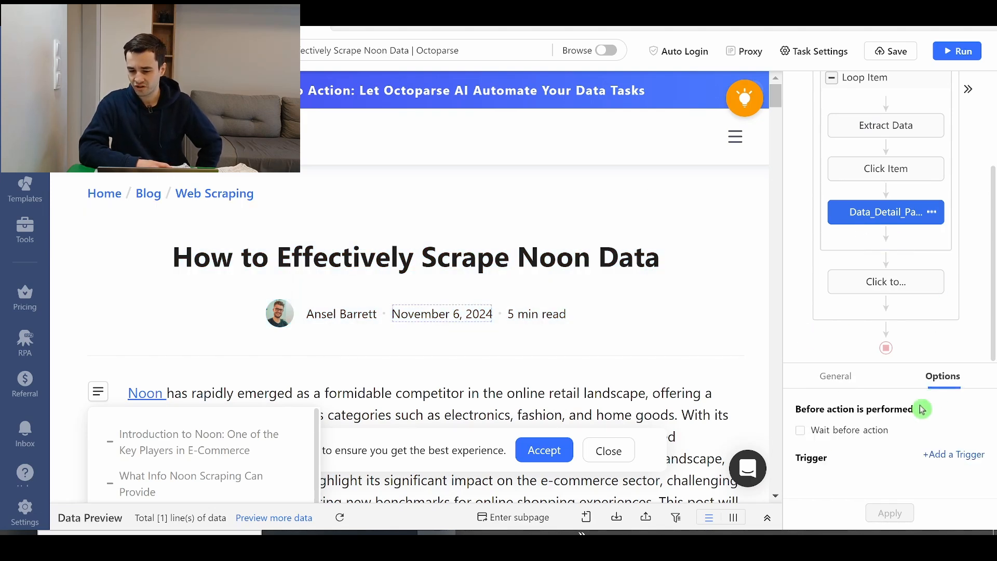
{"action": "left_click", "coordinate": [851, 430]}
{"action": "left_click", "coordinate": [870, 449]}
{"action": "left_click", "coordinate": [836, 481]}
{"action": "scroll", "coordinate": [935, 450], "scroll_direction": "down", "scroll_amount": 1}
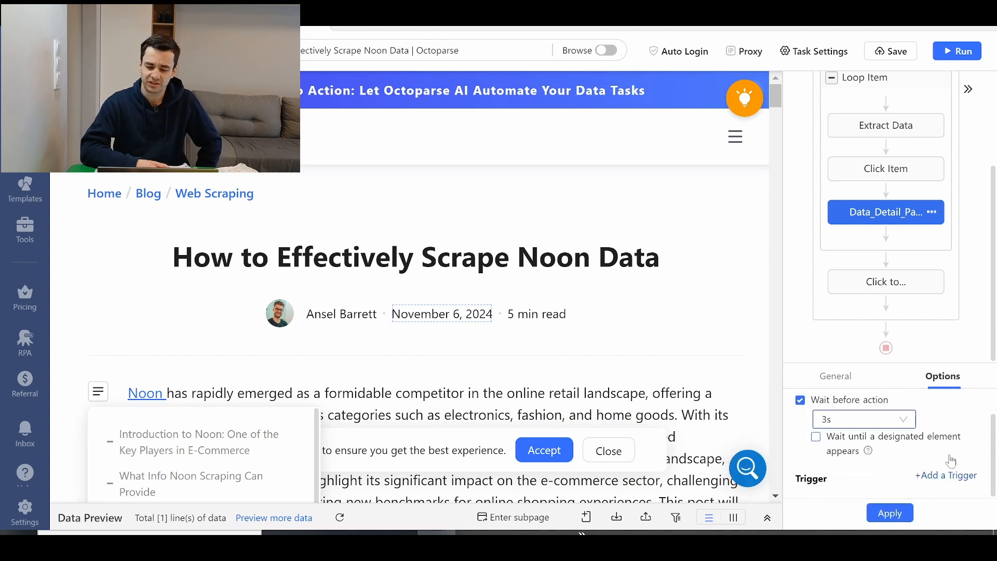
{"action": "left_click", "coordinate": [890, 514]}
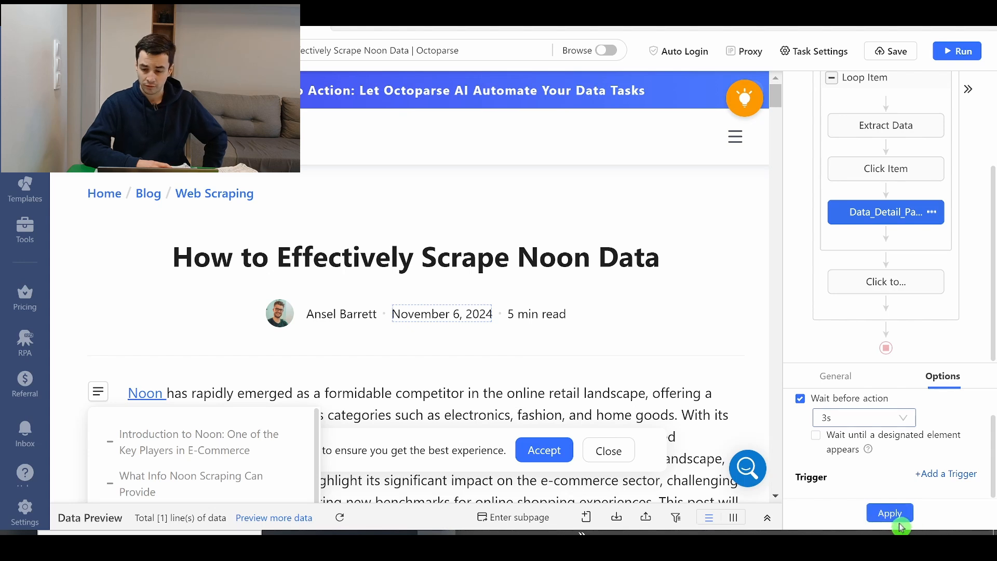
Enable a 1s wait before the Click to Paginate action and apply it.
{"action": "left_click", "coordinate": [901, 378]}
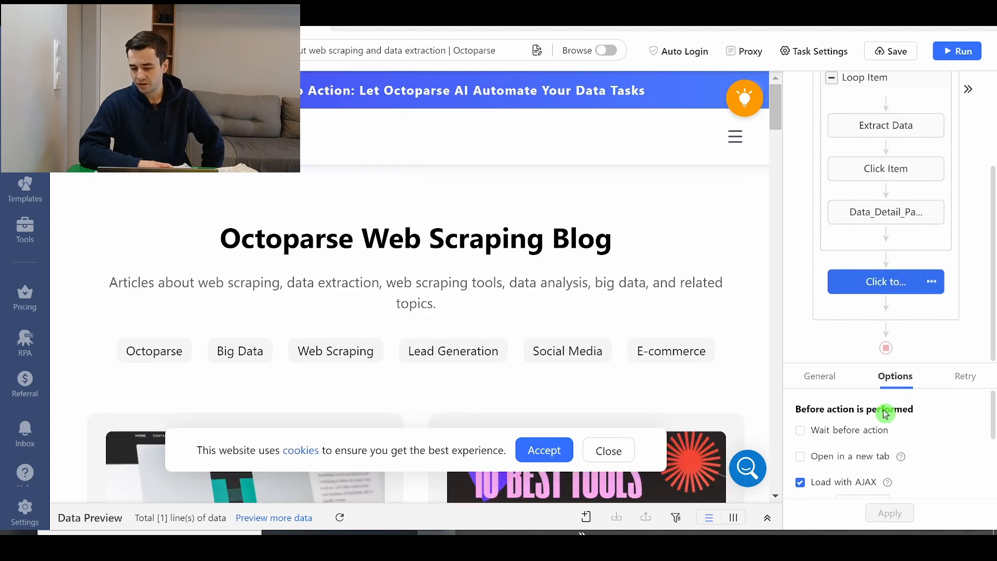
{"action": "left_click", "coordinate": [848, 441]}
{"action": "left_click", "coordinate": [852, 451]}
{"action": "left_click", "coordinate": [831, 430]}
{"action": "left_click", "coordinate": [890, 513]}
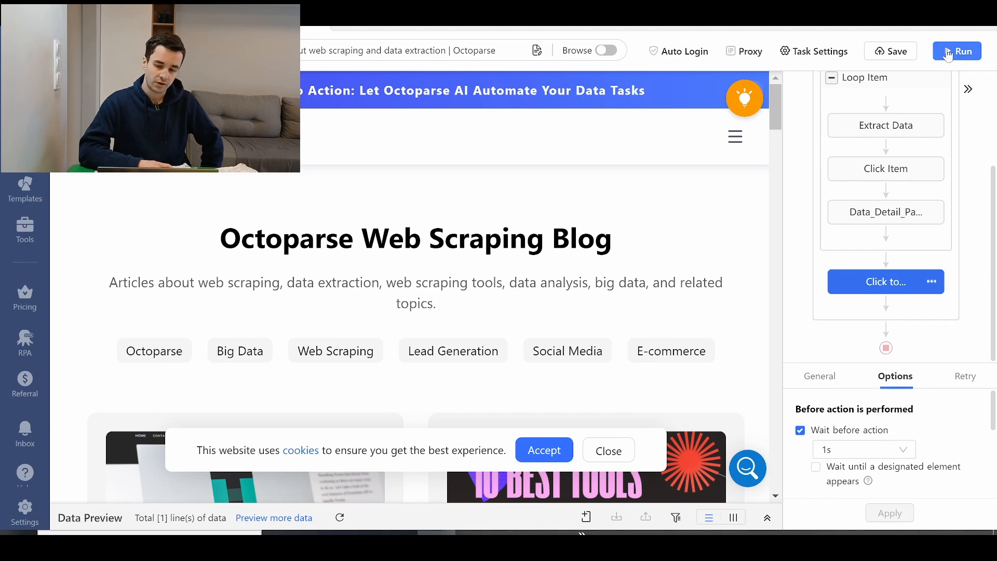
Run the task on the local device in Standard Mode.
{"action": "scroll", "coordinate": [964, 198], "scroll_direction": "up", "scroll_amount": 3}
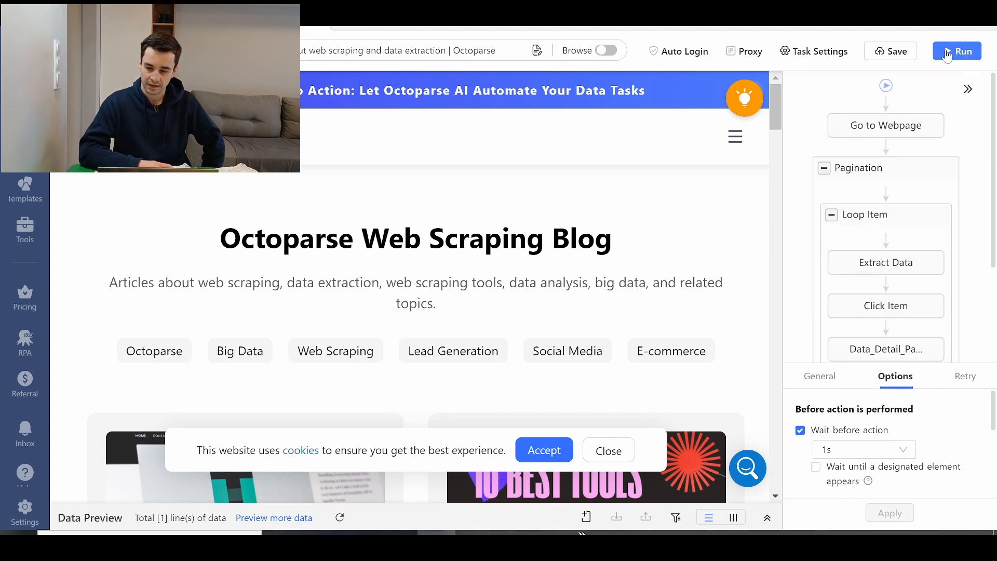
{"action": "left_click", "coordinate": [949, 53]}
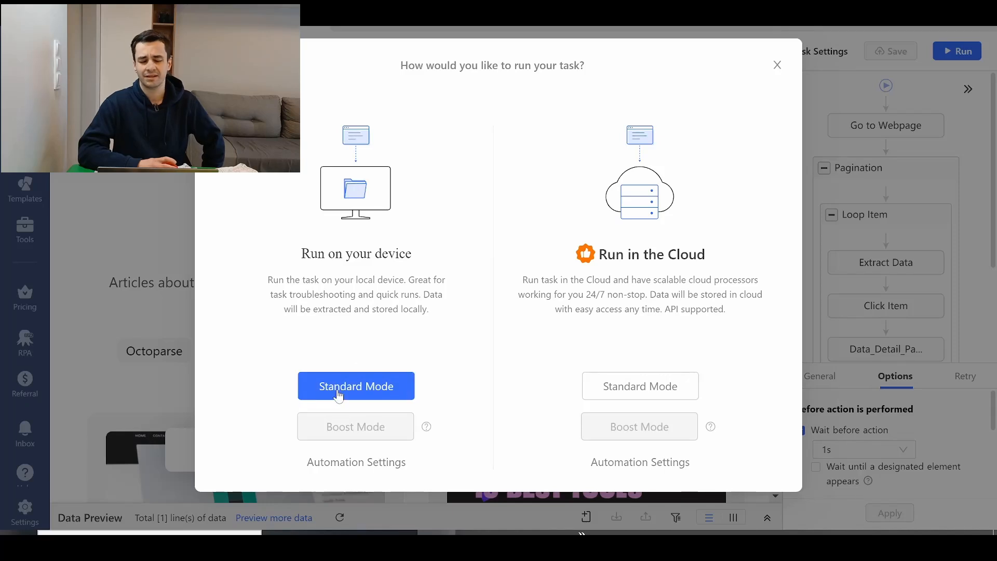
{"action": "left_click", "coordinate": [332, 398]}
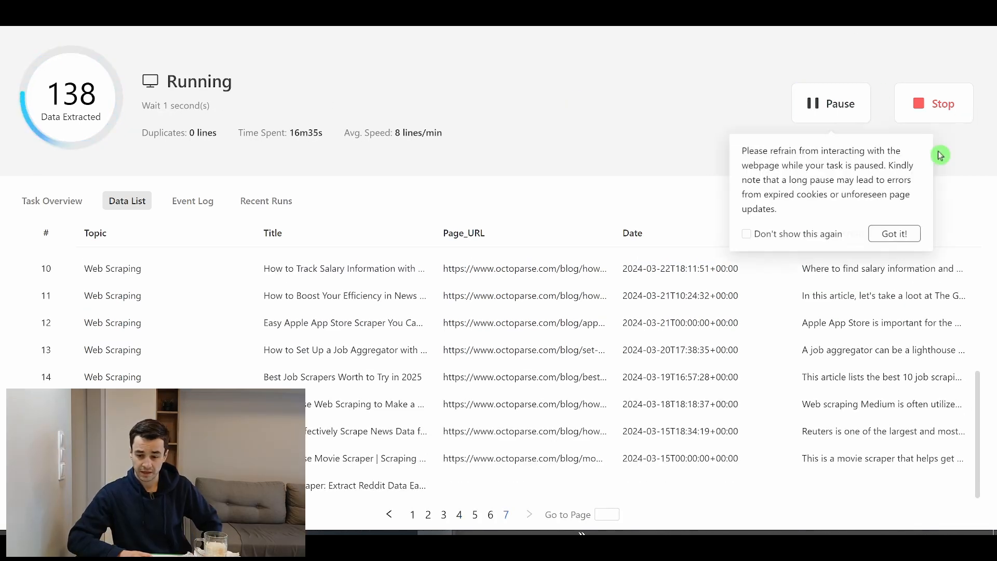
Stop the local run and export the extracted data as Excel.
{"action": "left_click", "coordinate": [917, 105]}
{"action": "left_click", "coordinate": [597, 288]}
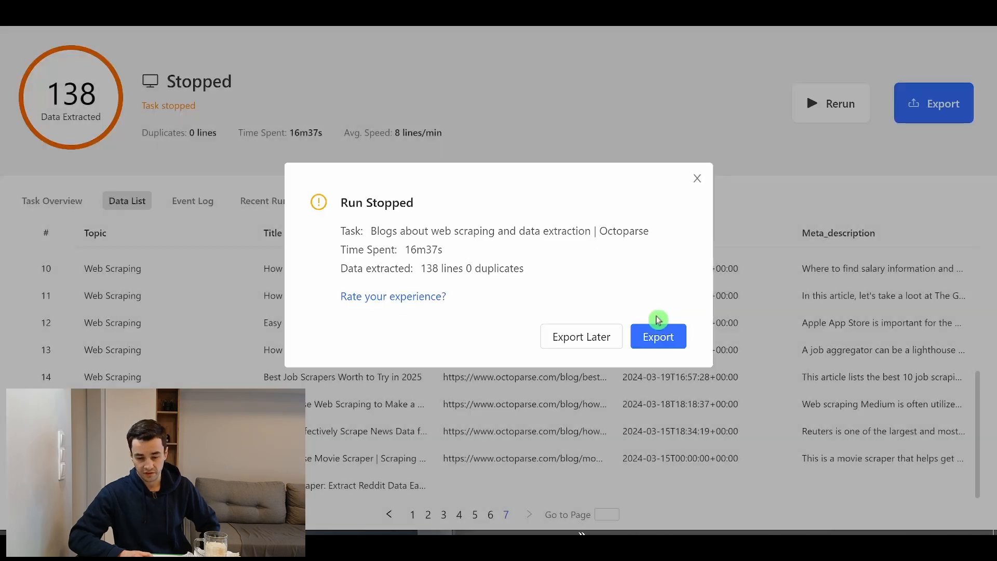
{"action": "left_click", "coordinate": [658, 337]}
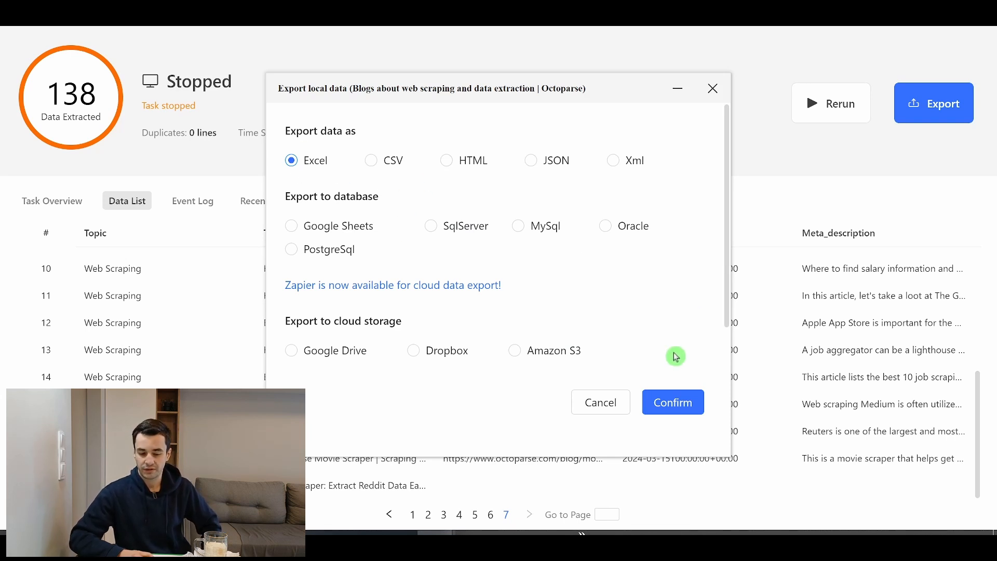
{"action": "left_click", "coordinate": [673, 403]}
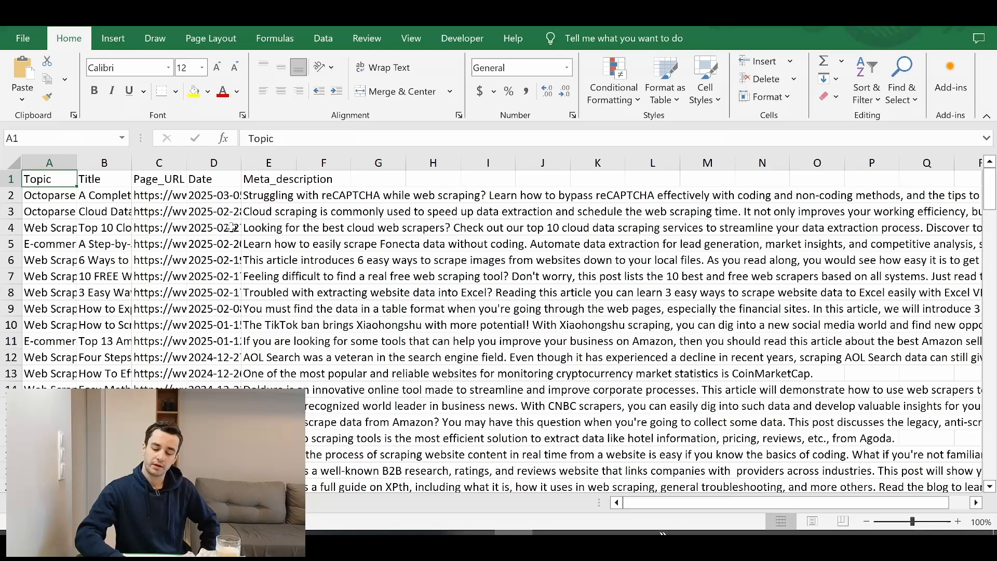
Switch to Excel and examine the exported Topic, Title, Page_URL, Date and Meta_description rows down to about row 79.
{"action": "key", "text": "Down"}
{"action": "key", "text": "Down"}
{"action": "key", "text": "Down"}
{"action": "key", "text": "Down"}
{"action": "key", "text": "Down"}
{"action": "key", "text": "Down"}
{"action": "key", "text": "Down"}
{"action": "key", "text": "Down"}
{"action": "key", "text": "Down"}
{"action": "key", "text": "Down"}
{"action": "key", "text": "Down"}
{"action": "key", "text": "Down"}
{"action": "key", "text": "Down"}
{"action": "key", "text": "Down"}
{"action": "key", "text": "Down"}
{"action": "key", "text": "Down"}
{"action": "key", "text": "Down"}
{"action": "key", "text": "Down"}
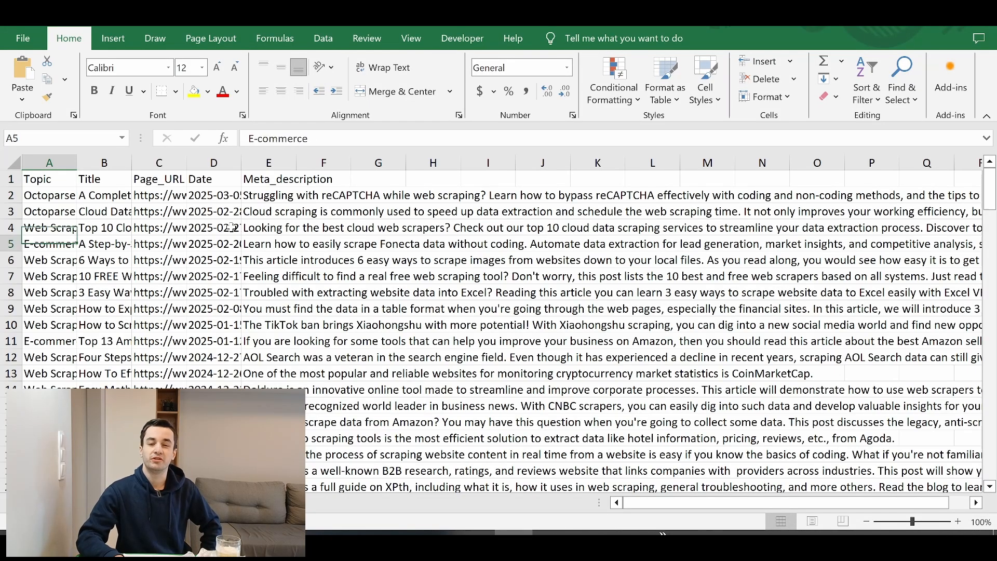
{"action": "key", "text": "Down"}
{"action": "key", "text": "Down"}
{"action": "key", "text": "Down"}
{"action": "key", "text": "Down"}
{"action": "key", "text": "Down"}
{"action": "key", "text": "Down"}
{"action": "key", "text": "Down"}
{"action": "key", "text": "Down"}
{"action": "key", "text": "Down"}
{"action": "key", "text": "Down"}
{"action": "key", "text": "Down"}
{"action": "key", "text": "Down"}
{"action": "key", "text": "Down"}
{"action": "key", "text": "Down"}
{"action": "key", "text": "Down"}
{"action": "key", "text": "Down"}
{"action": "key", "text": "Down"}
{"action": "key", "text": "Down"}
{"action": "key", "text": "Down"}
{"action": "key", "text": "Down"}
{"action": "key", "text": "Down"}
{"action": "key", "text": "Down"}
{"action": "key", "text": "Down"}
{"action": "key", "text": "Down"}
{"action": "key", "text": "Down"}
{"action": "key", "text": "Down"}
{"action": "key", "text": "Down"}
{"action": "key", "text": "Down"}
{"action": "key", "text": "Down"}
{"action": "key", "text": "Down"}
{"action": "key", "text": "Down"}
{"action": "key", "text": "Down"}
{"action": "key", "text": "Down"}
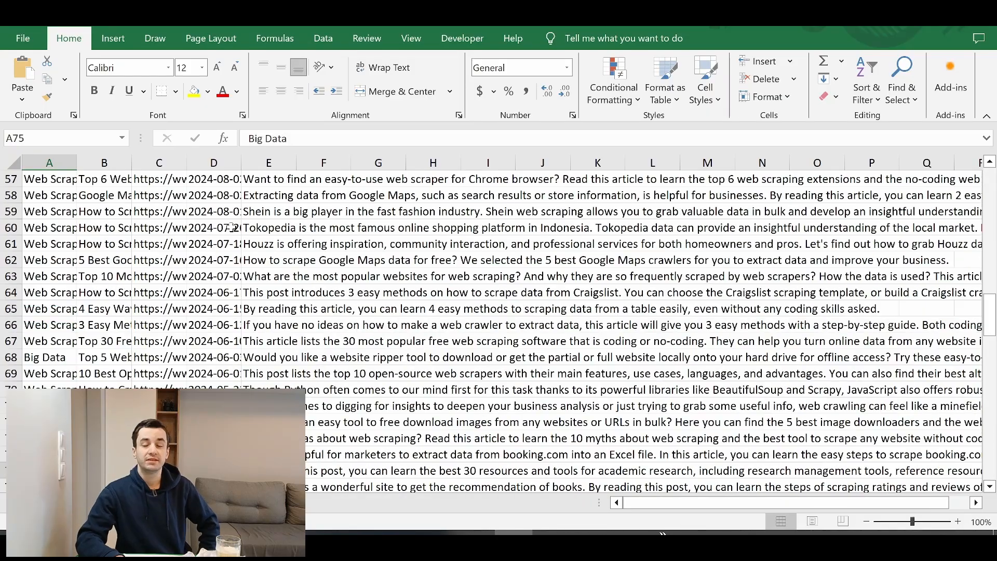
{"action": "key", "text": "Down"}
{"action": "key", "text": "Down"}
{"action": "key", "text": "Down"}
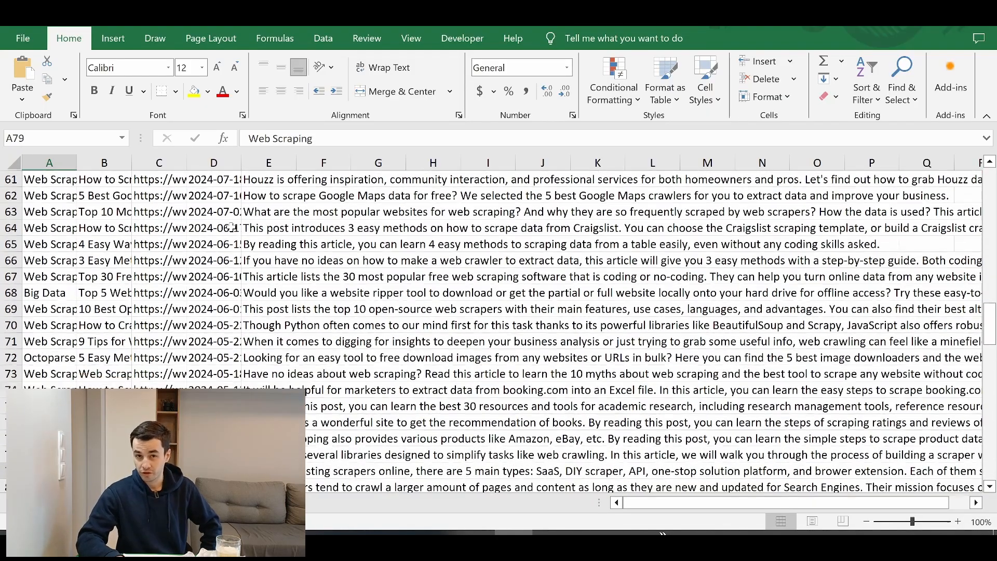